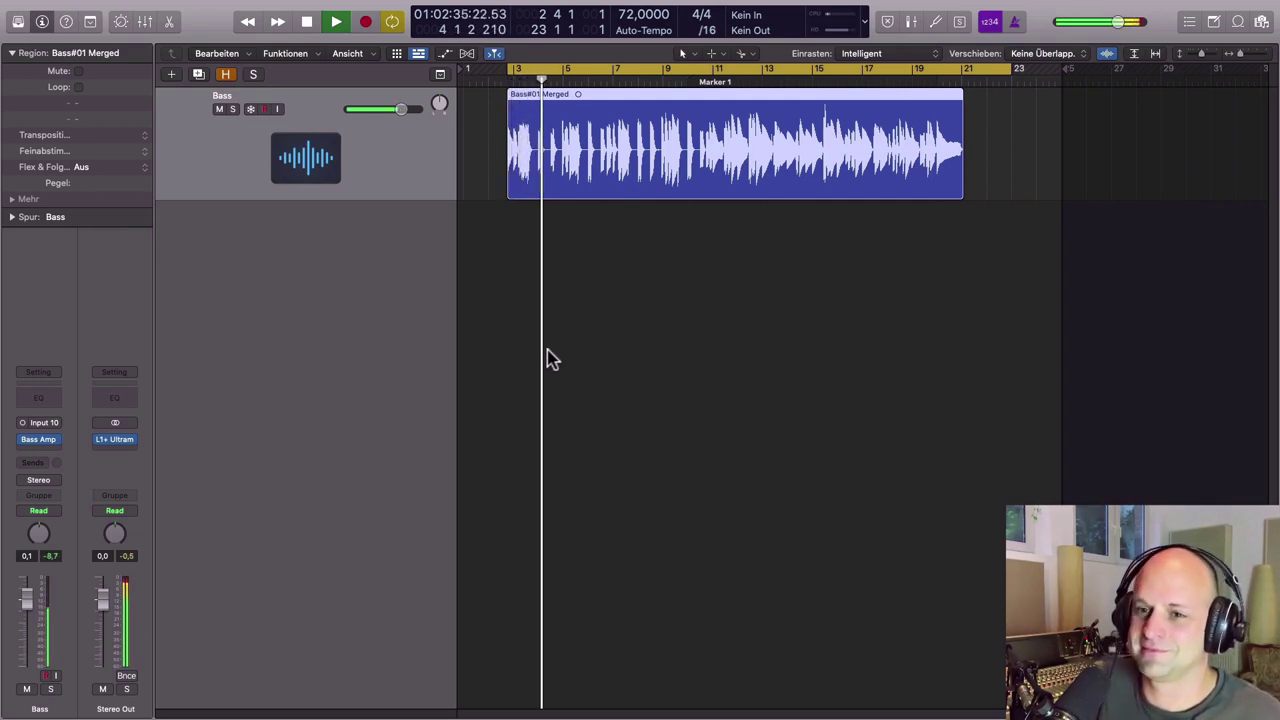
- Lower the Bass track's volume to -1.5 dB during playback, then reset the playhead to bar 3
left_click_drag(30, 605, 35, 618)
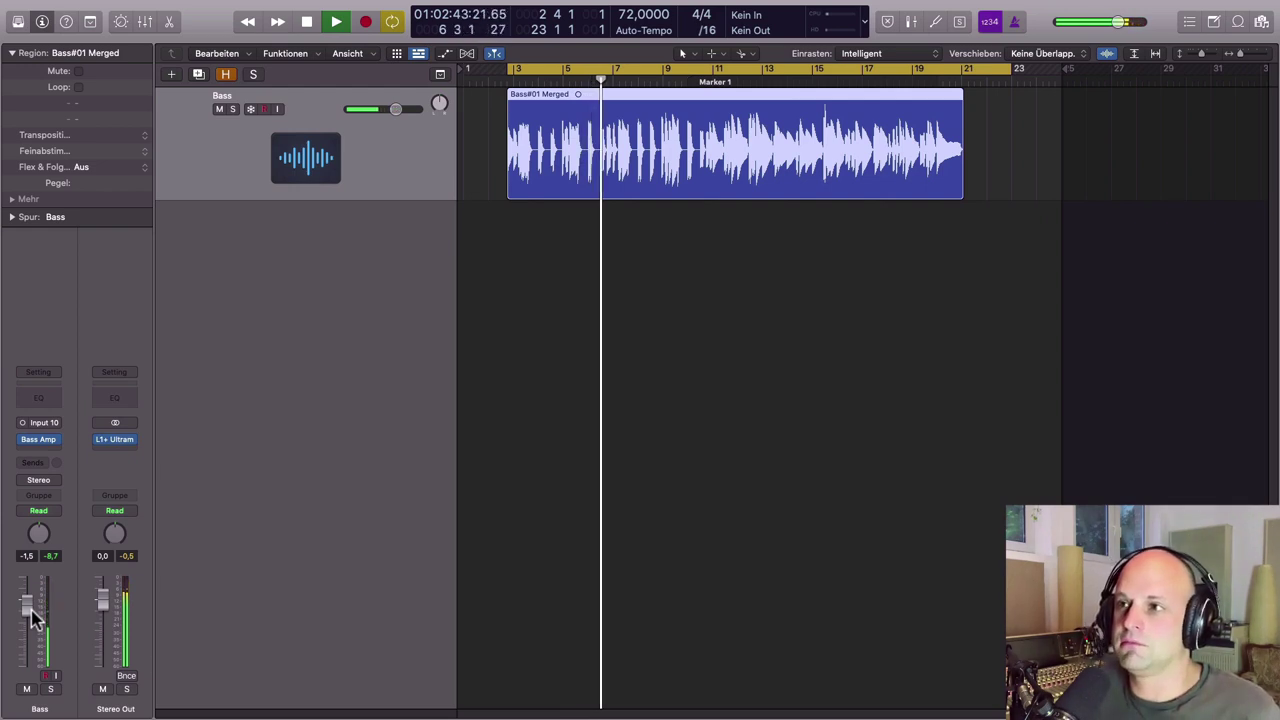
key("space")
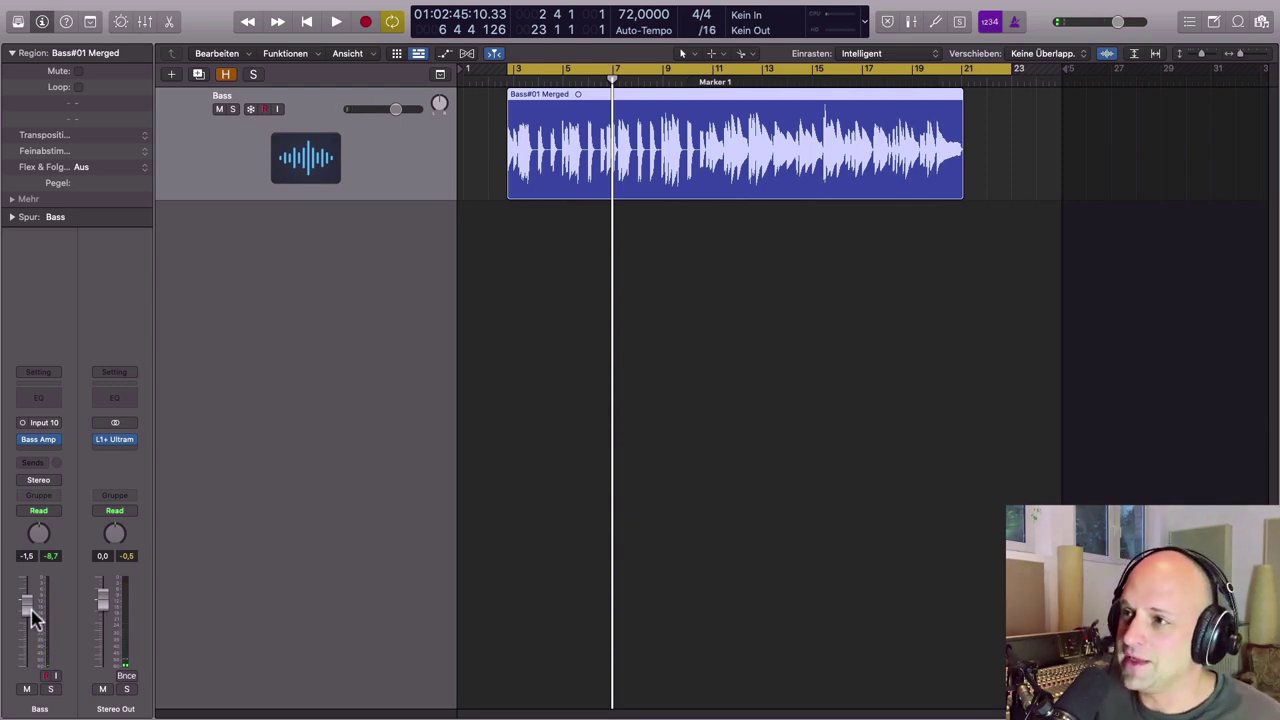
left_click(512, 80)
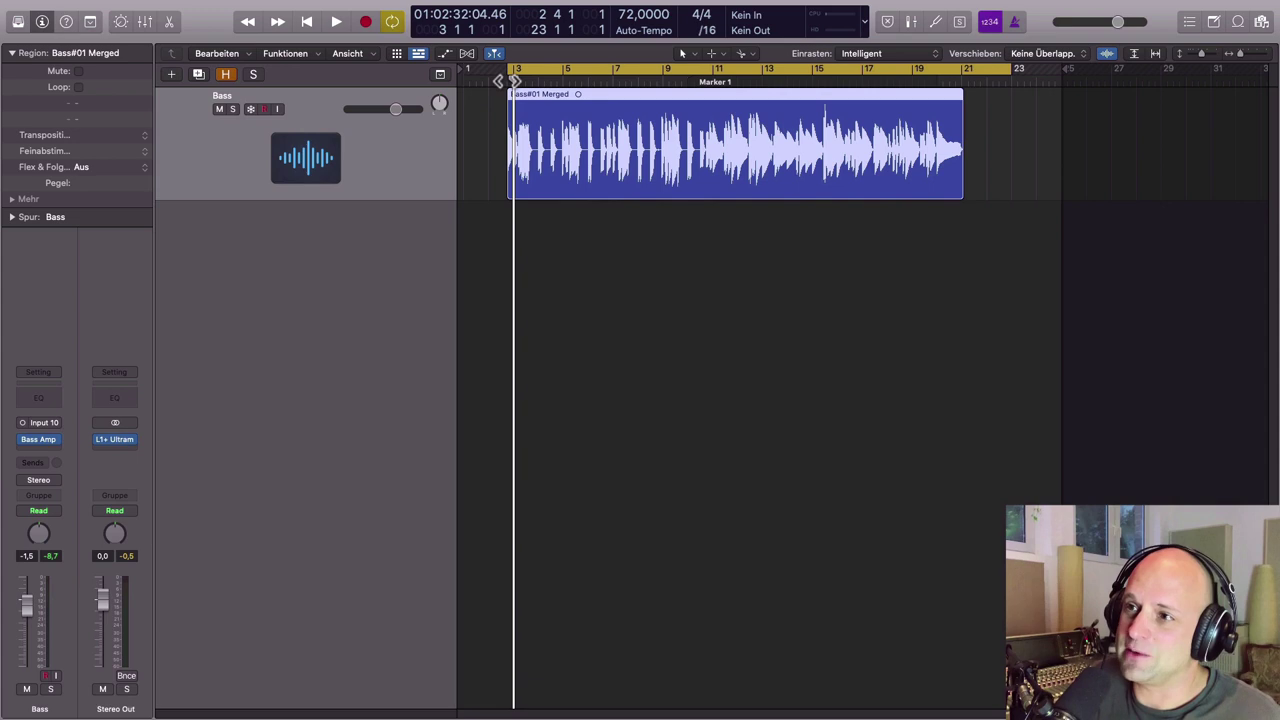
- Compare the Amp and Direct Box pages of the Bass track's amp plug-in and set the blend between them to the middle
left_click(40, 440)
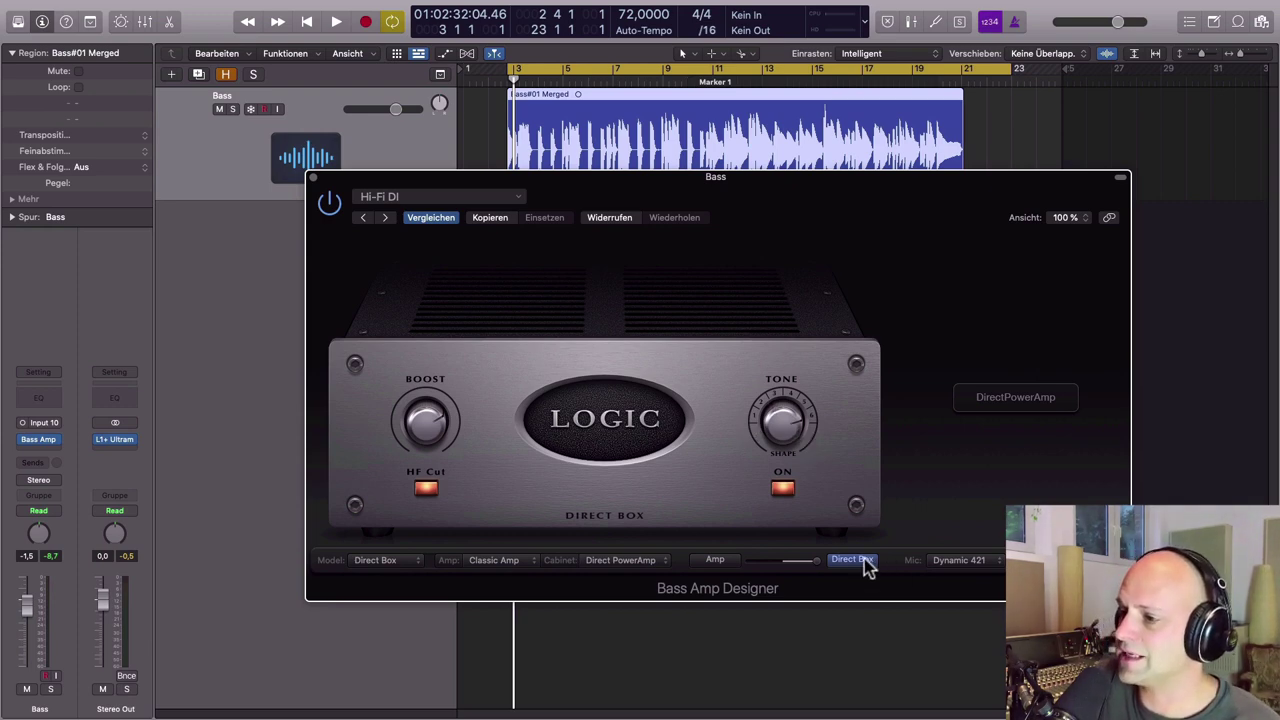
left_click(712, 561)
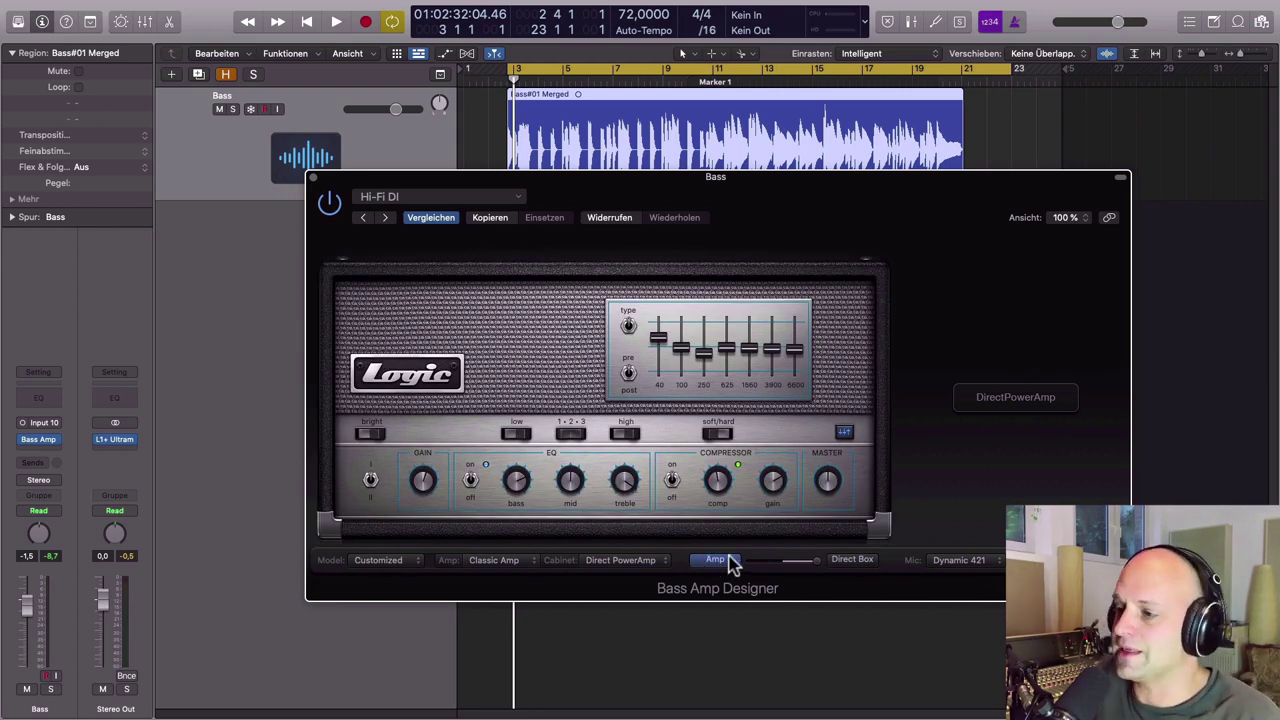
left_click(852, 560)
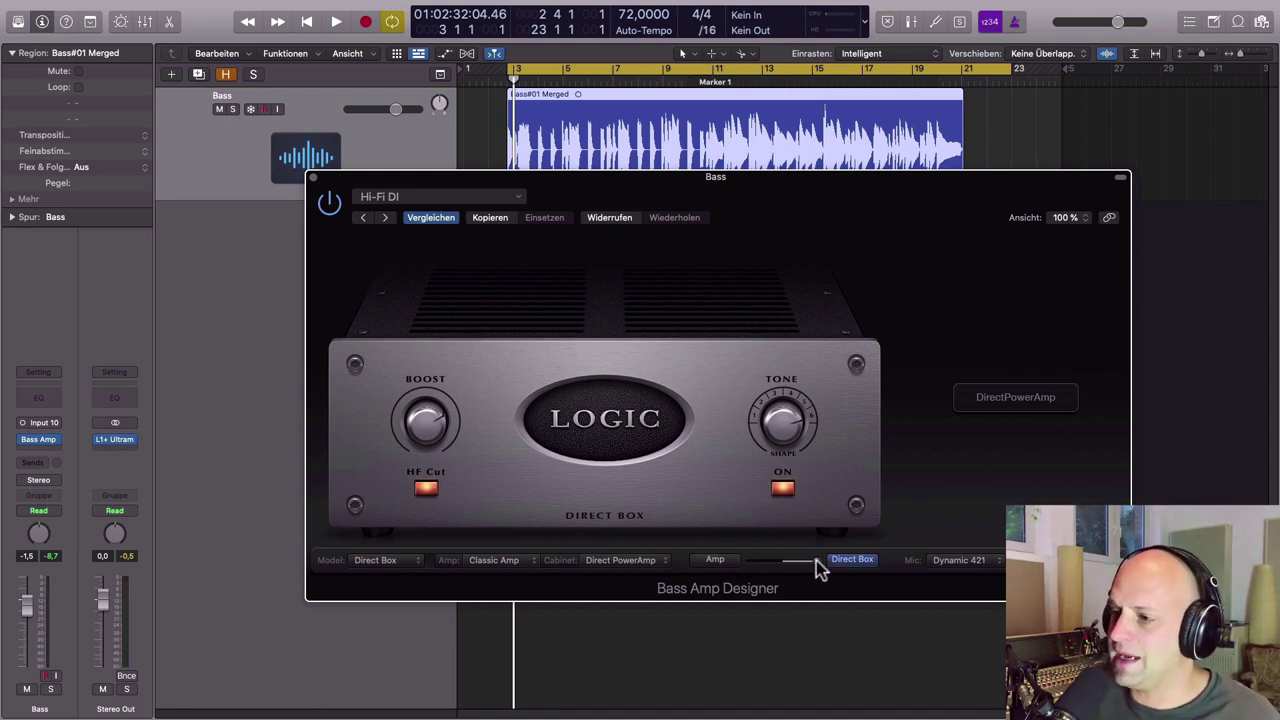
left_click(722, 560)
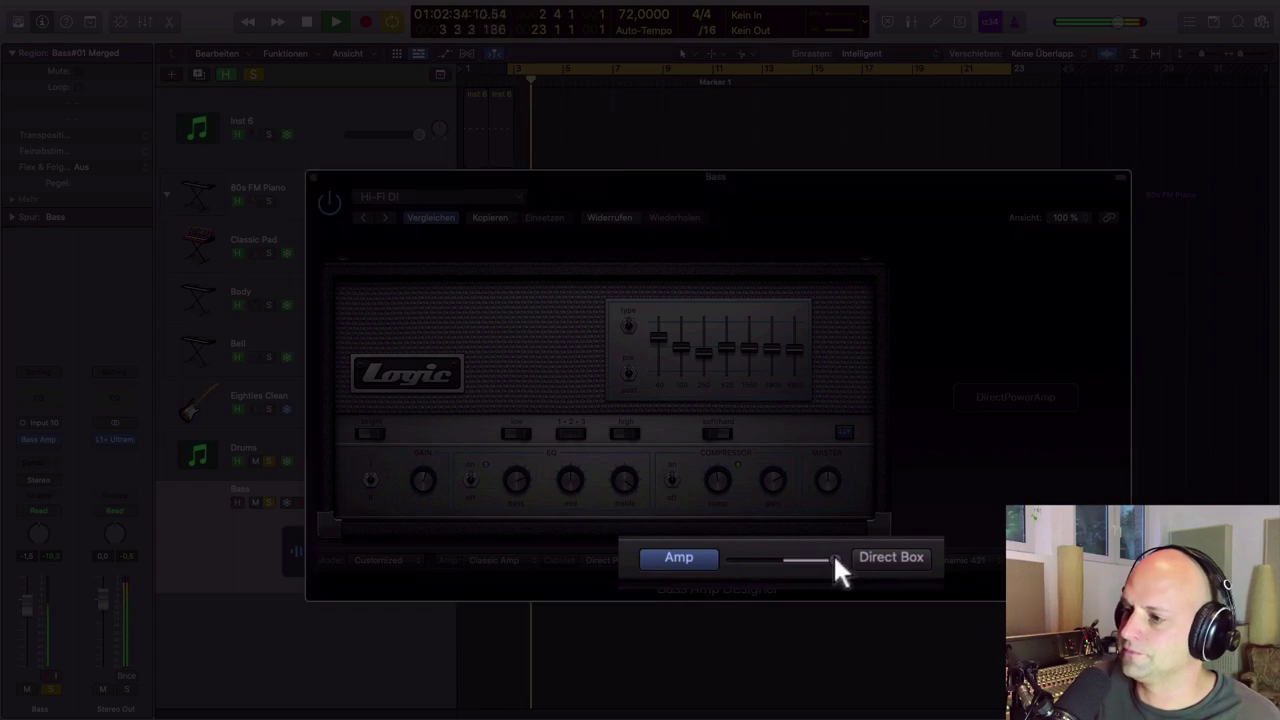
left_click_drag(828, 559, 789, 560)
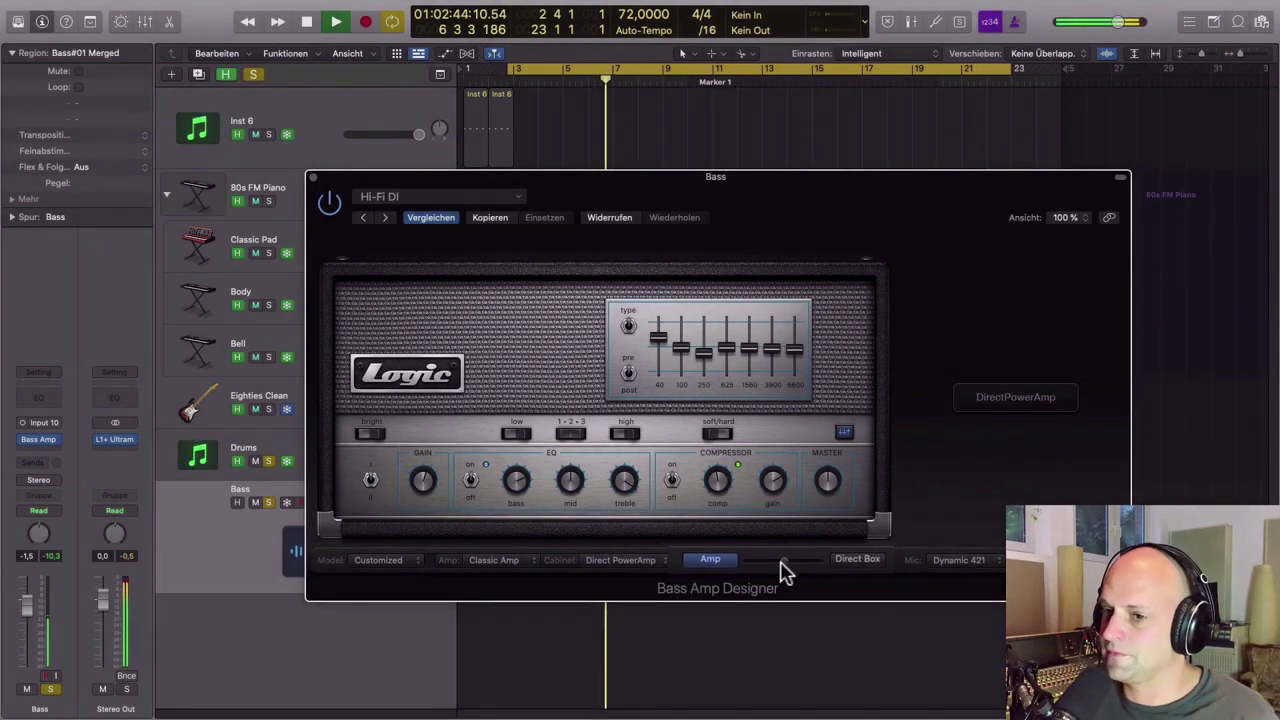
key("space")
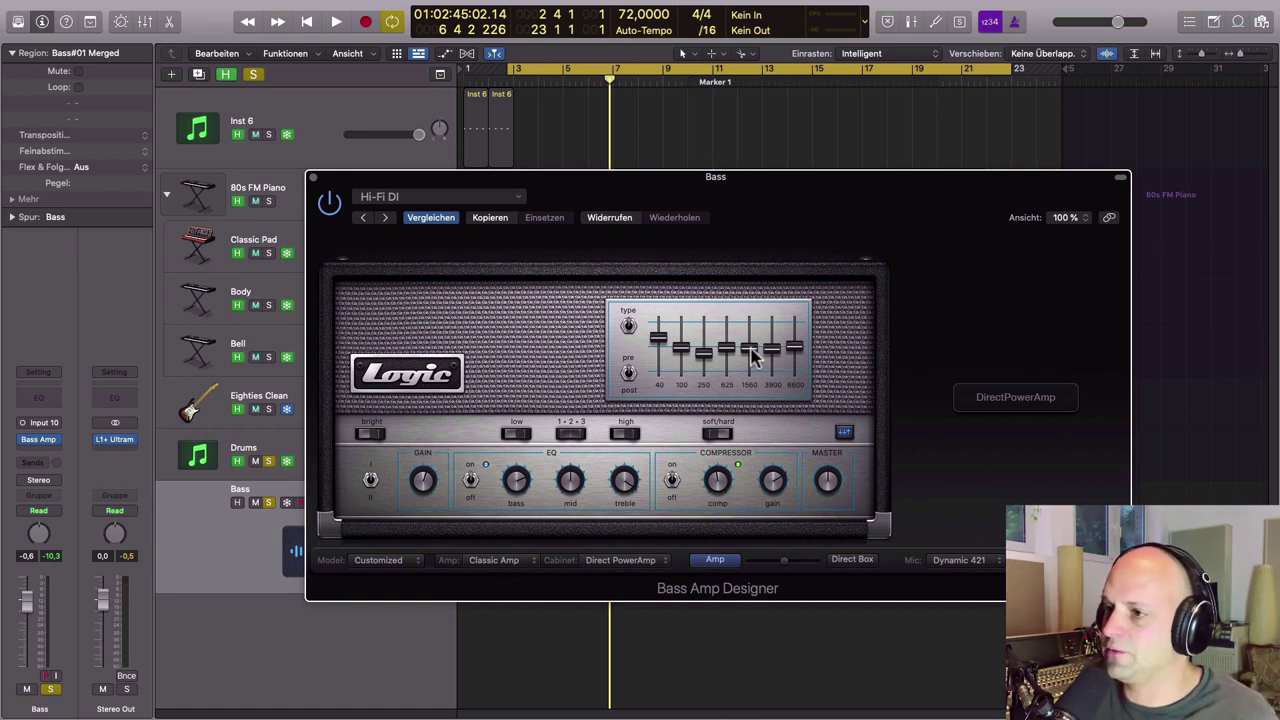
- Raise the amp's 1560 Hz graphic EQ band slightly and lower its 40 Hz band while playing back
left_click_drag(744, 352, 749, 342)
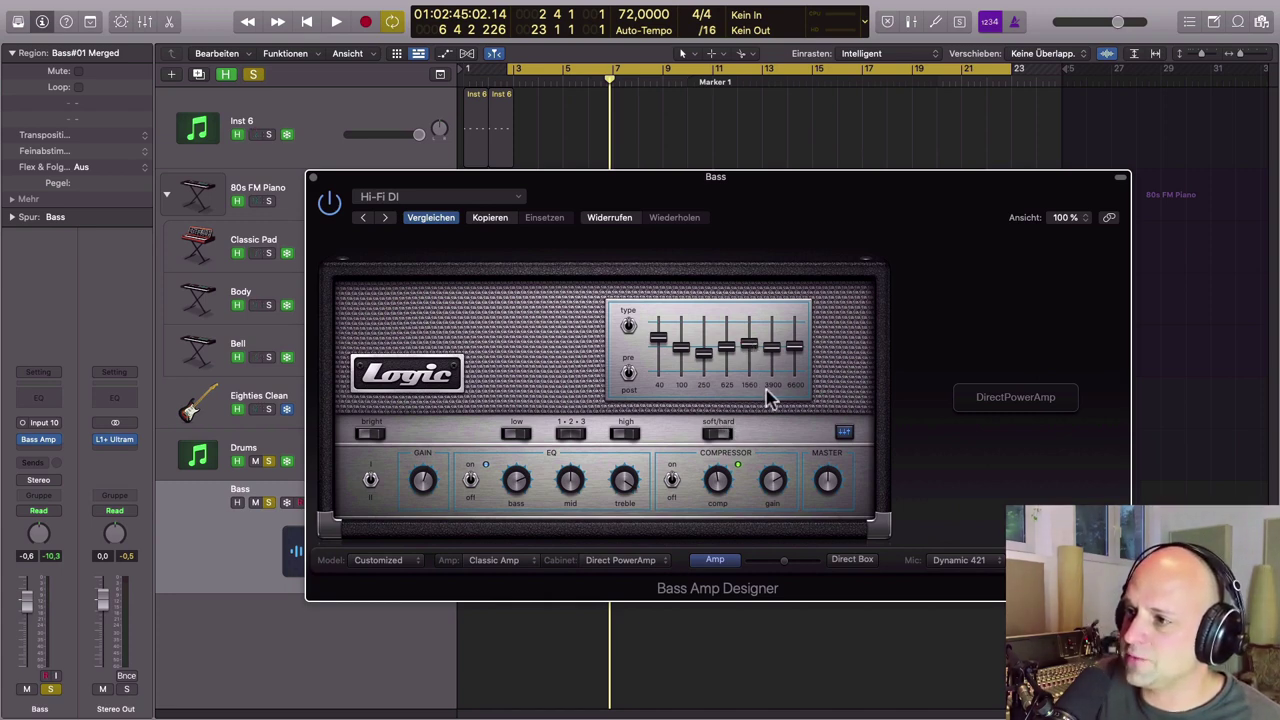
left_click_drag(660, 193, 806, 186)
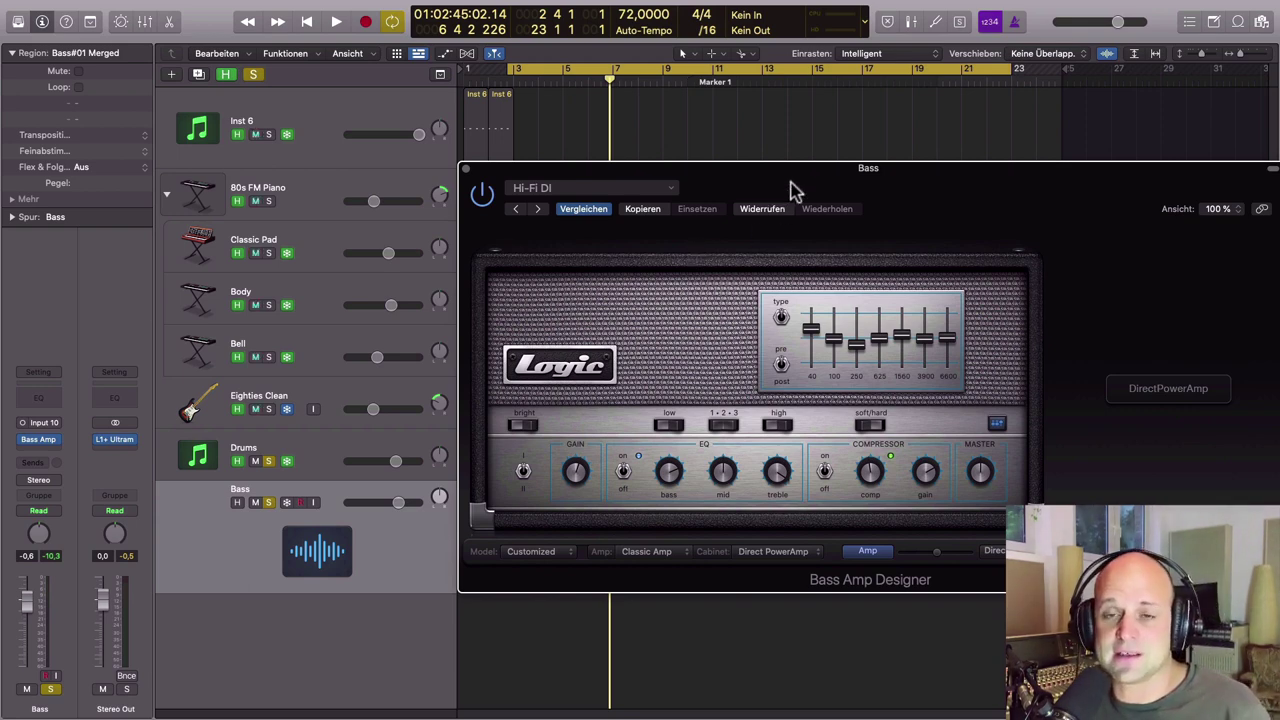
key("space")
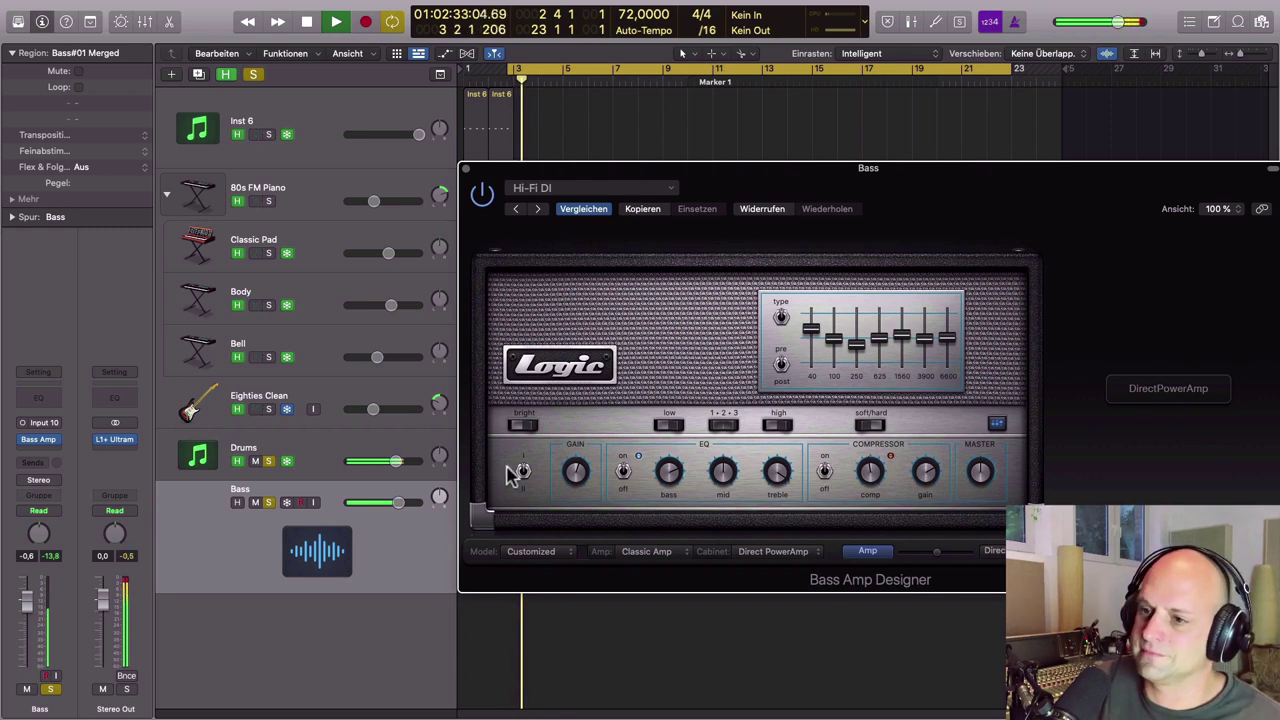
left_click_drag(811, 329, 811, 336)
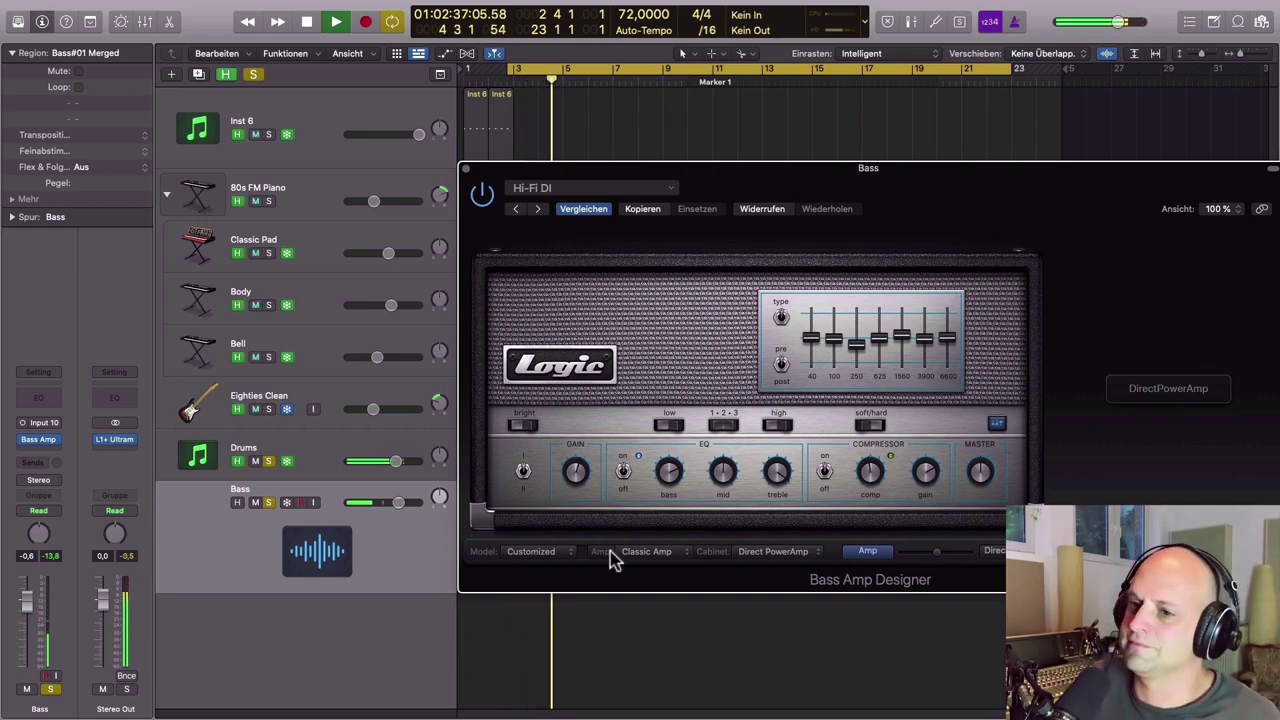
- Audition the drums without the bass, then try the amp blend fully toward Direct Box and return it to the middle
left_click(268, 502)
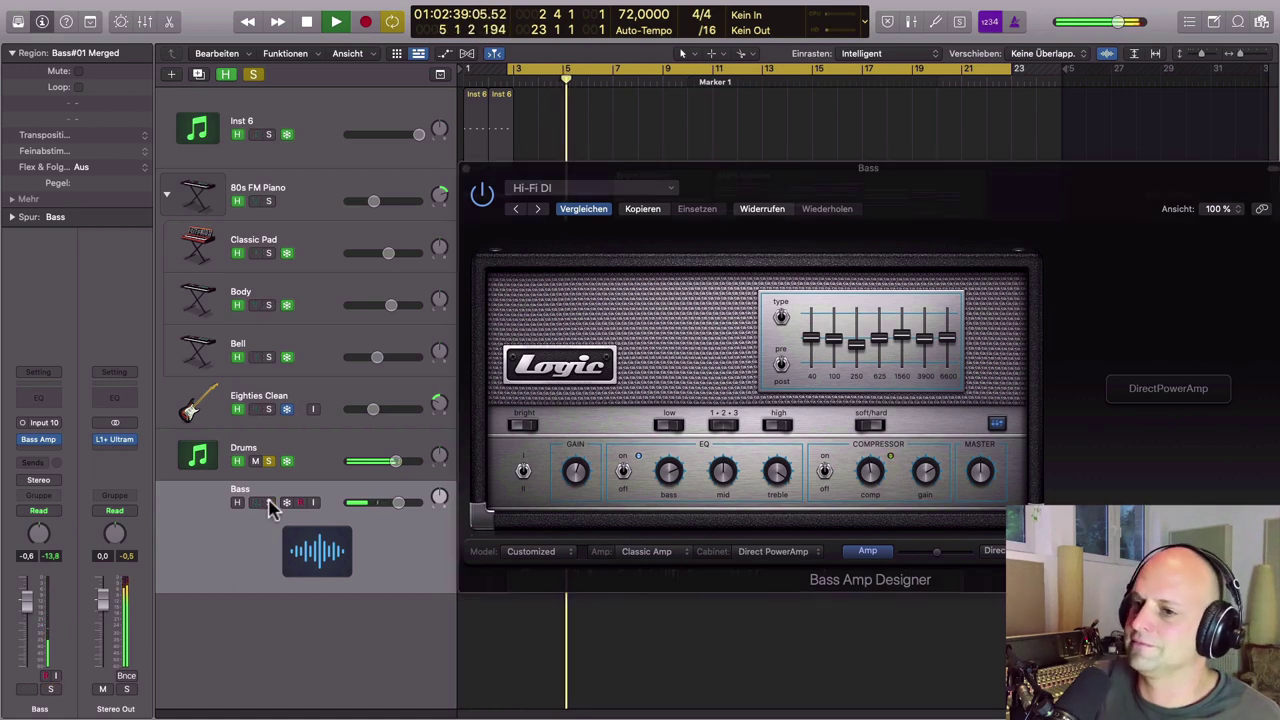
left_click(268, 502)
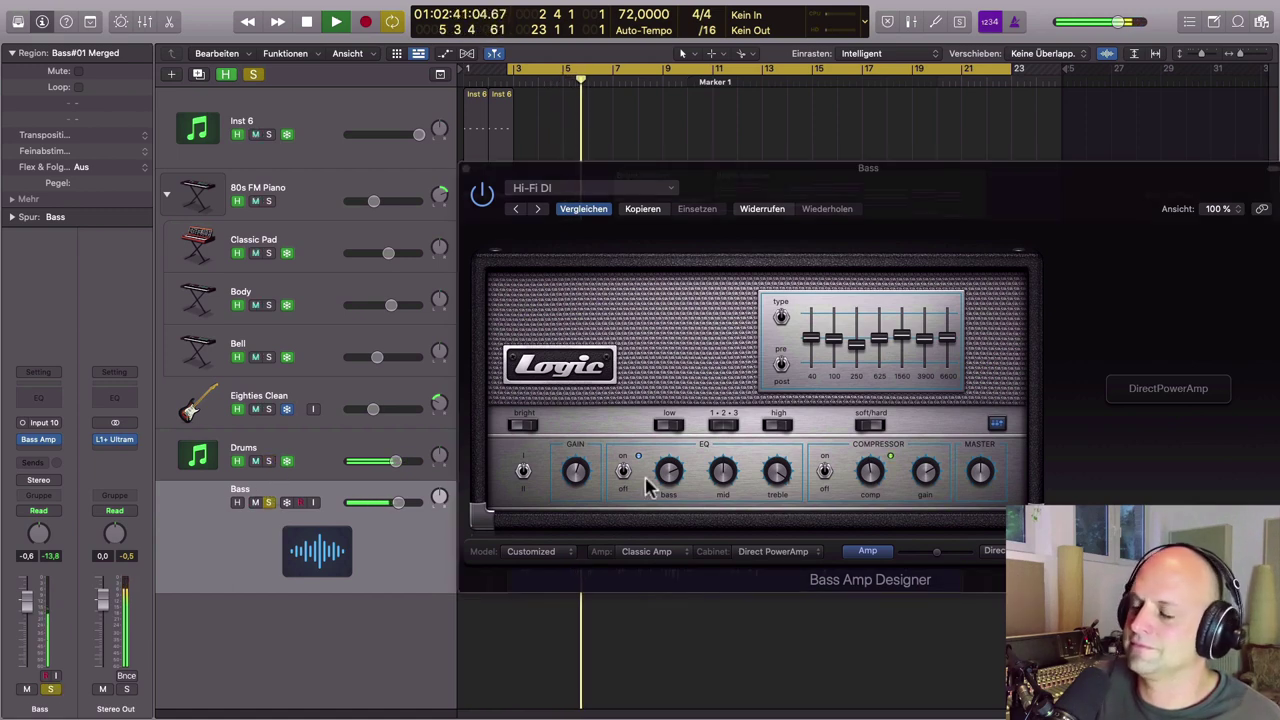
left_click(812, 343)
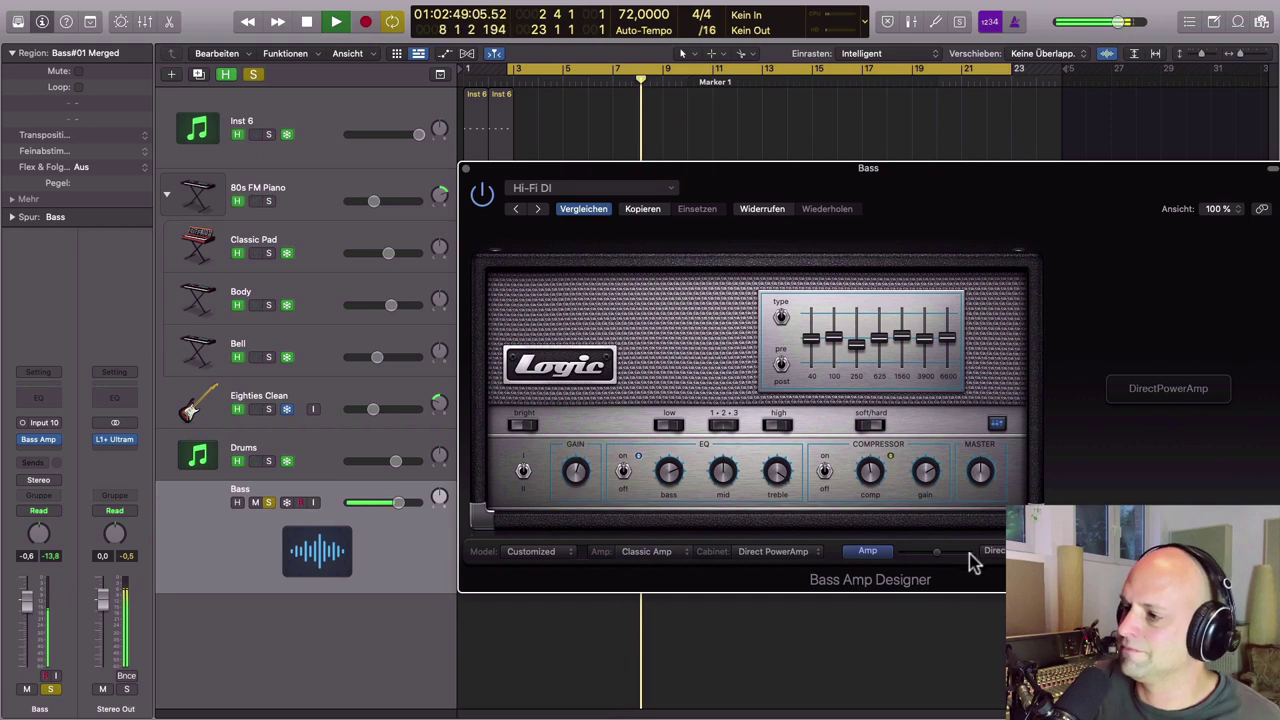
left_click_drag(940, 551, 991, 558)
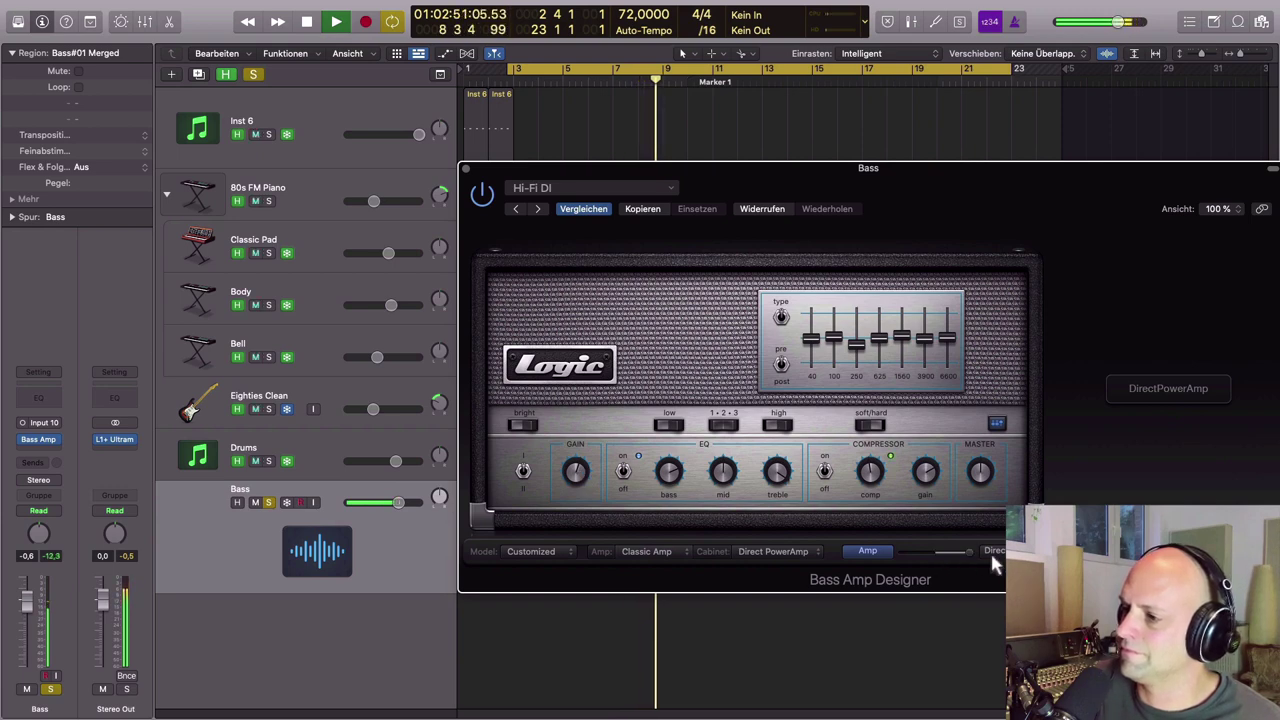
left_click_drag(993, 563, 940, 560)
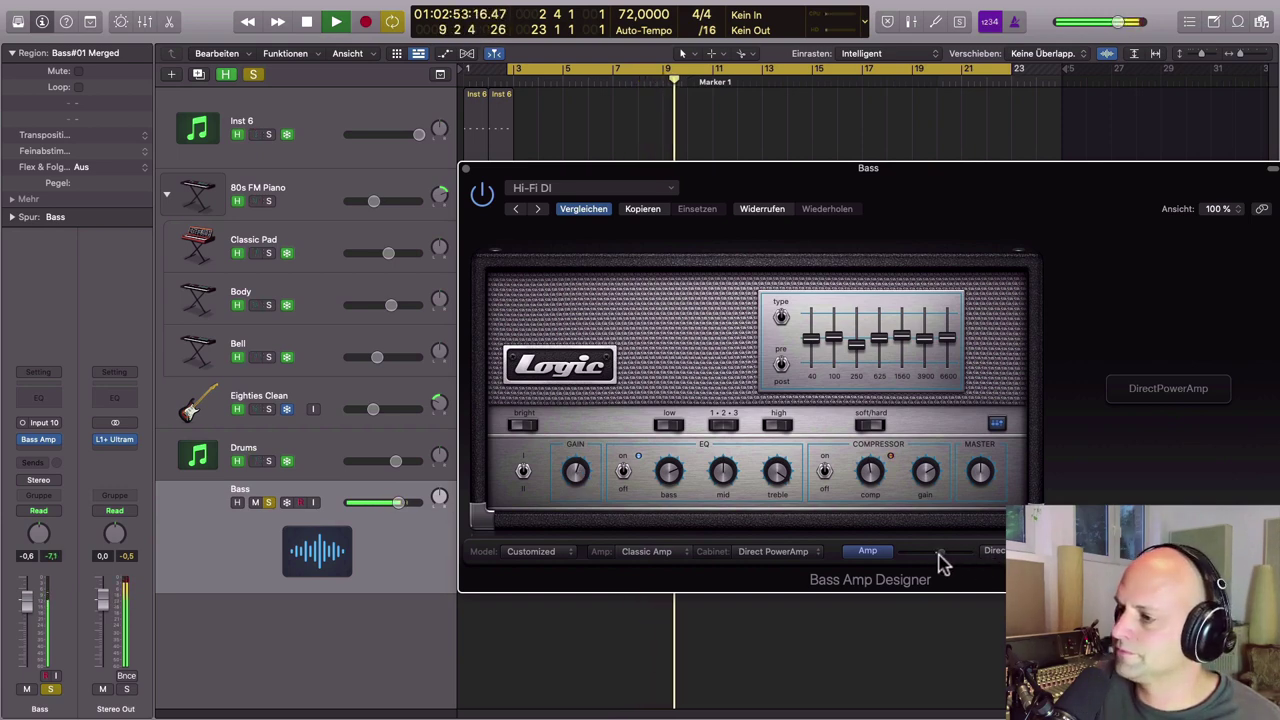
- Unsolo the tracks, lower the amp's 40 Hz band further and shift the blend slightly toward Direct Box
left_click(268, 500)
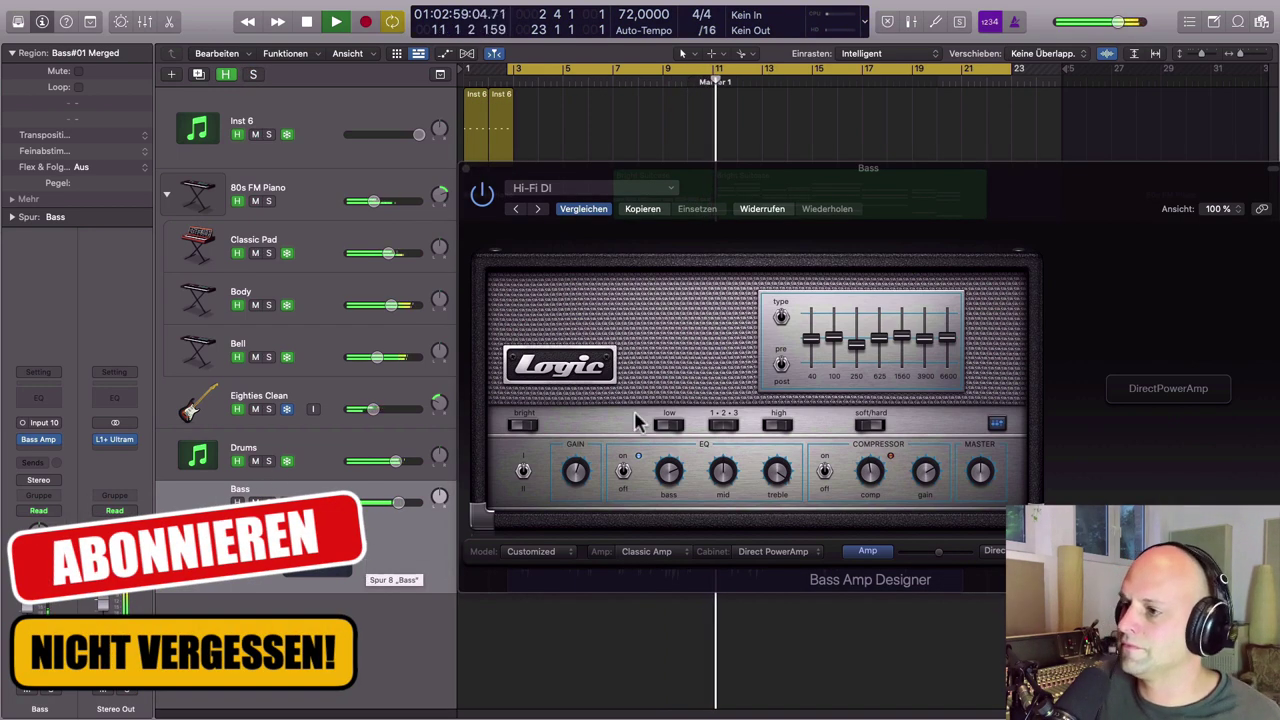
left_click_drag(810, 337, 809, 346)
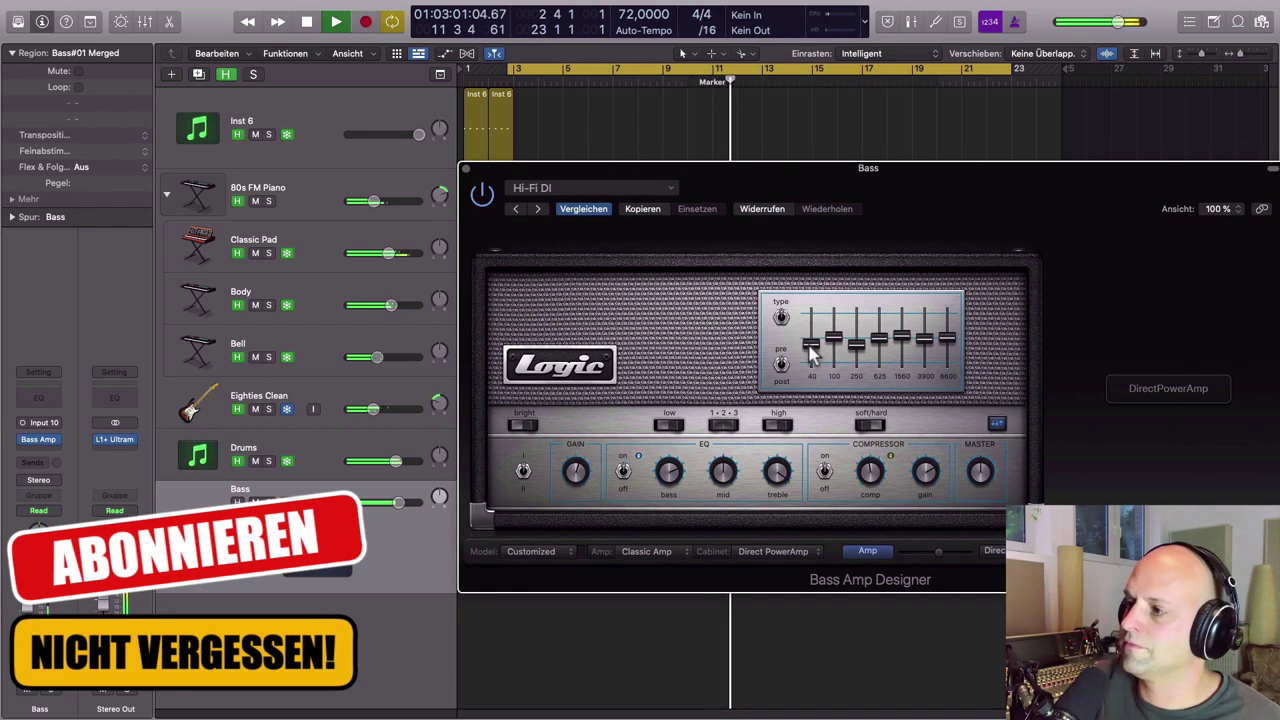
left_click(940, 556)
key("space")
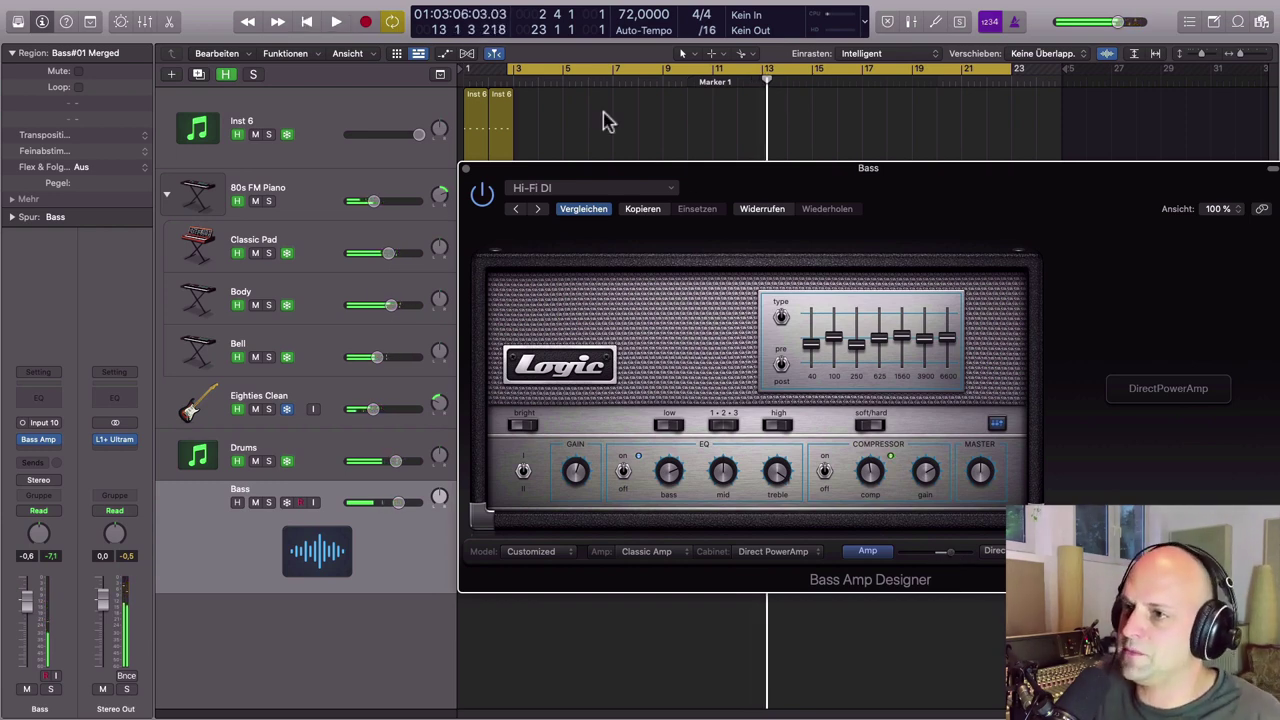
- Close the amp window and bounce the bass region in place to a new track, leaving the source region as it is
left_click(469, 170)
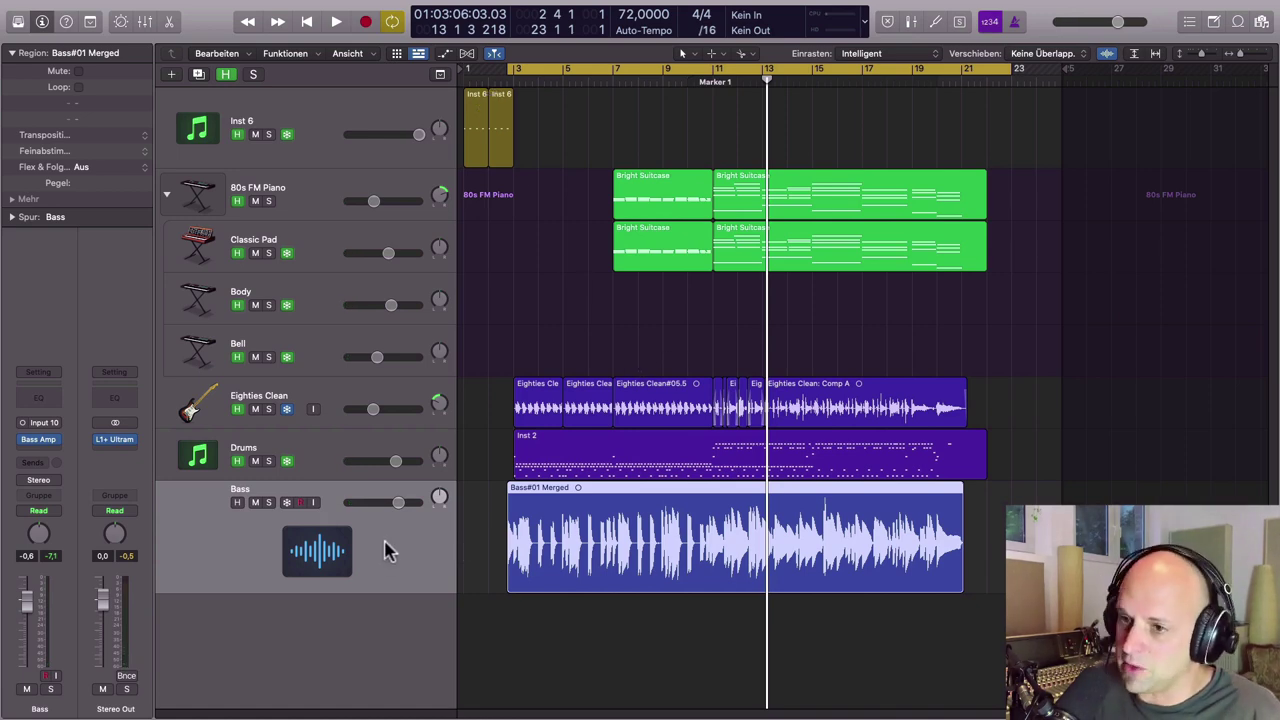
key("ctrl+b")
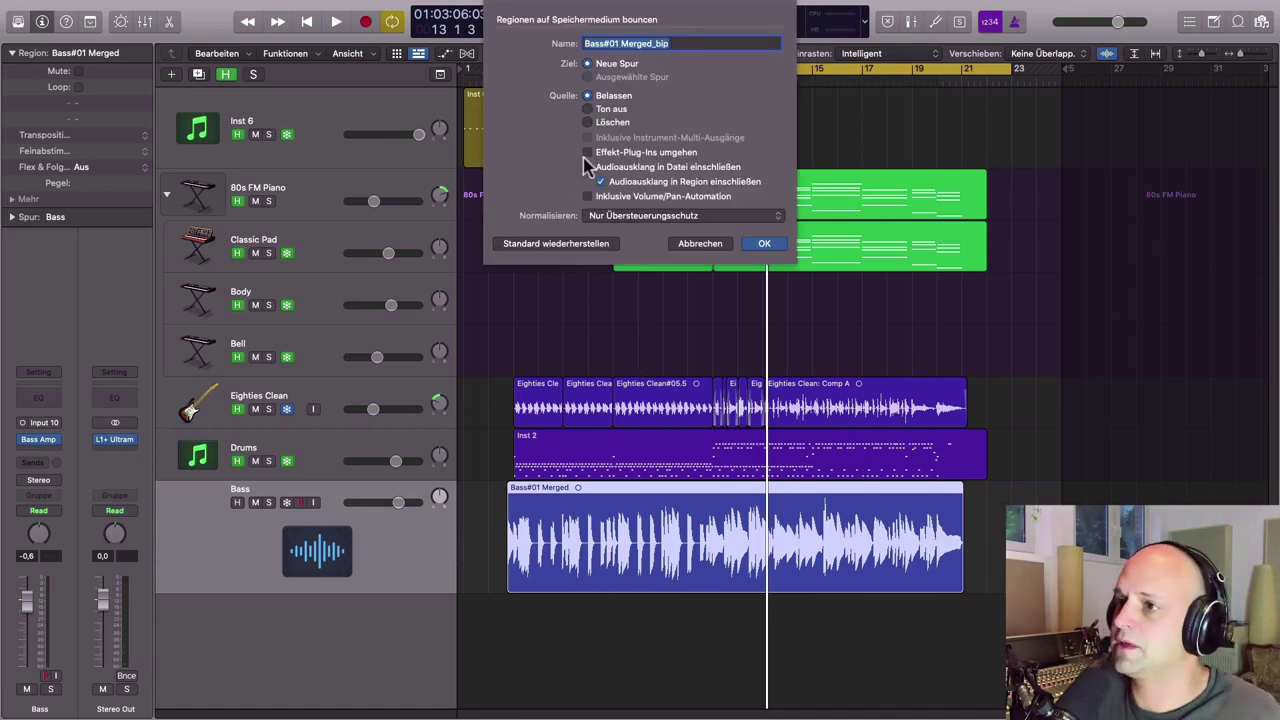
left_click(764, 244)
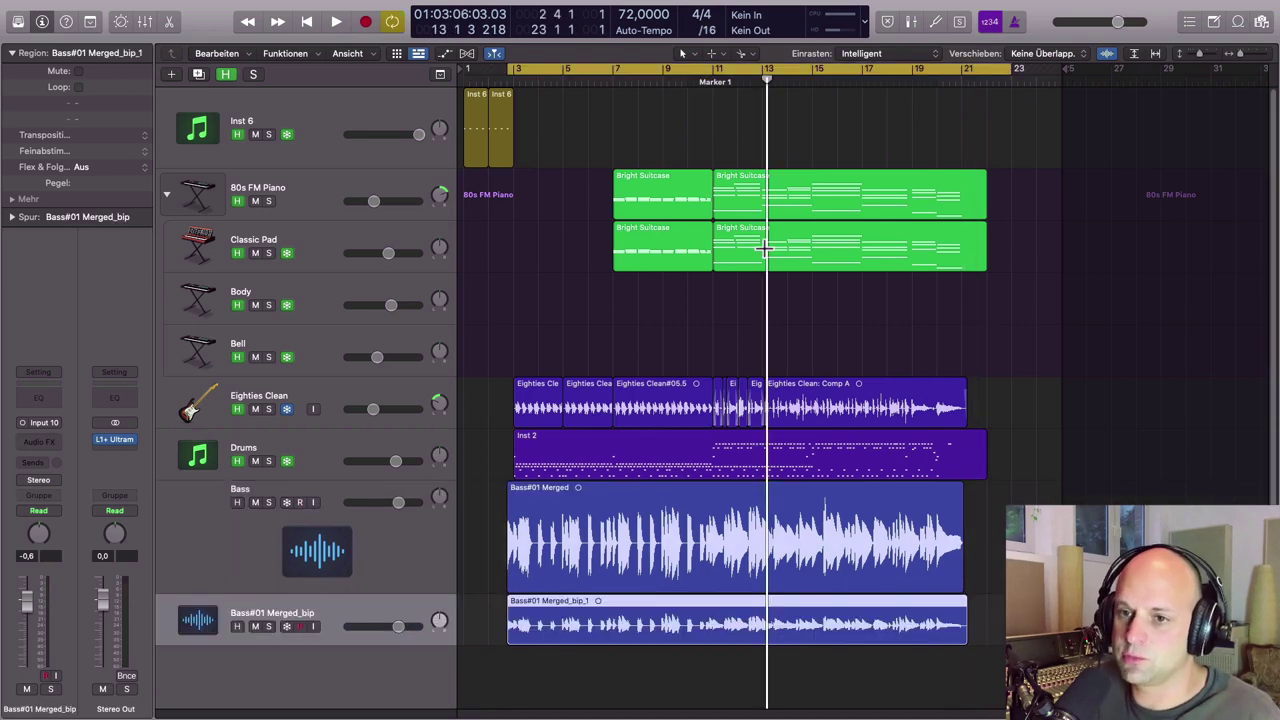
- Mute the original Bass track and hide it so that only the bounced bass track remains in view
left_click(232, 545)
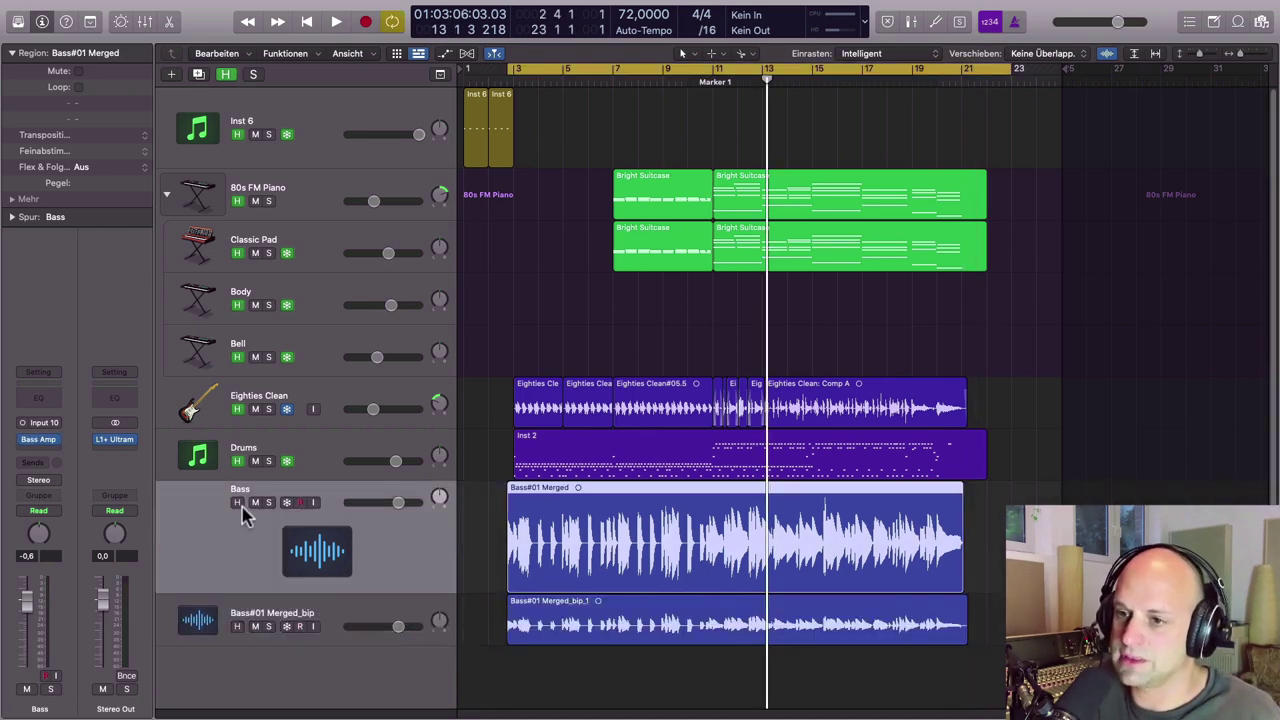
left_click(255, 502)
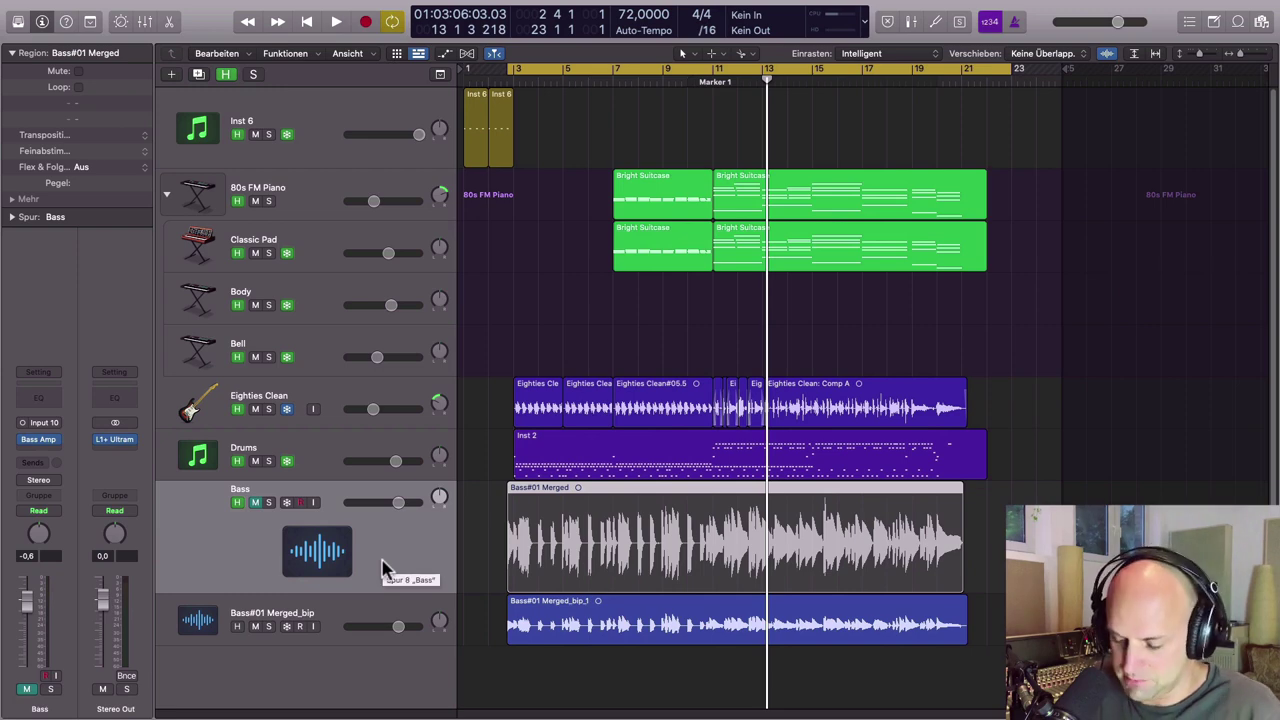
key("h")
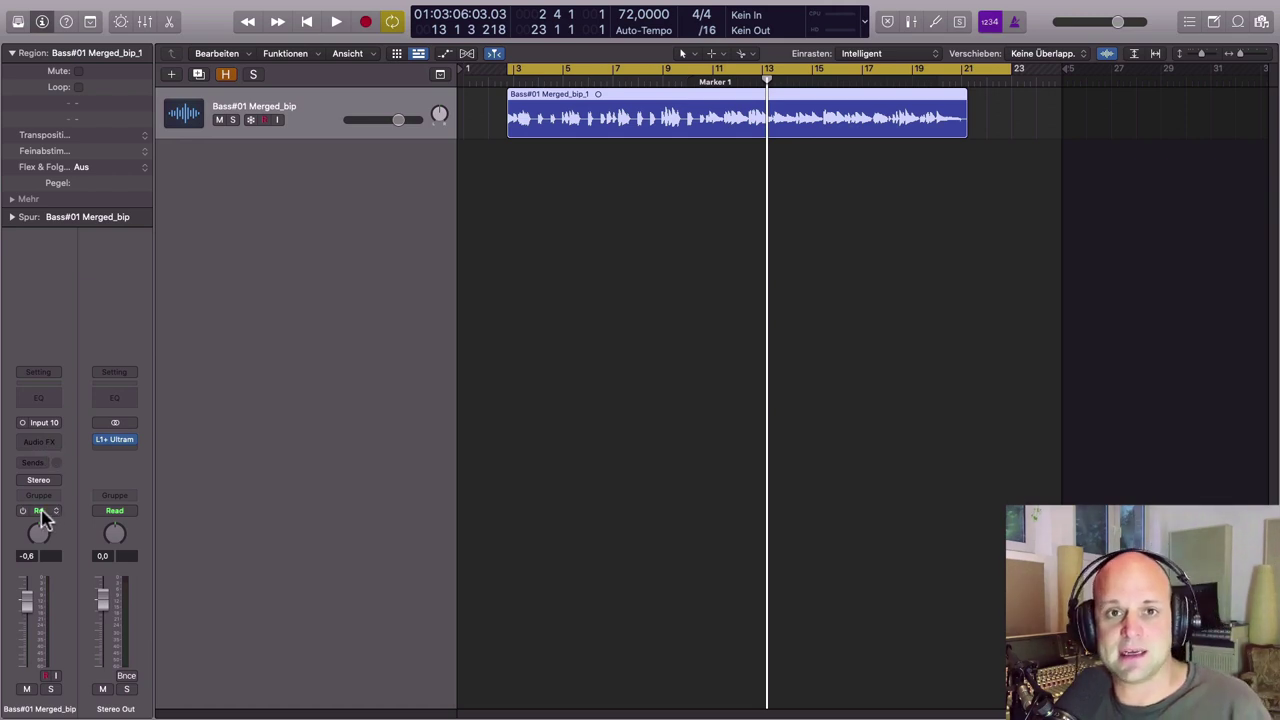
- Shorten the cycle range to end at 21 2 1, where the bounced bass region ends, and place the playhead at bar 3
left_click_drag(183, 139, 191, 176)
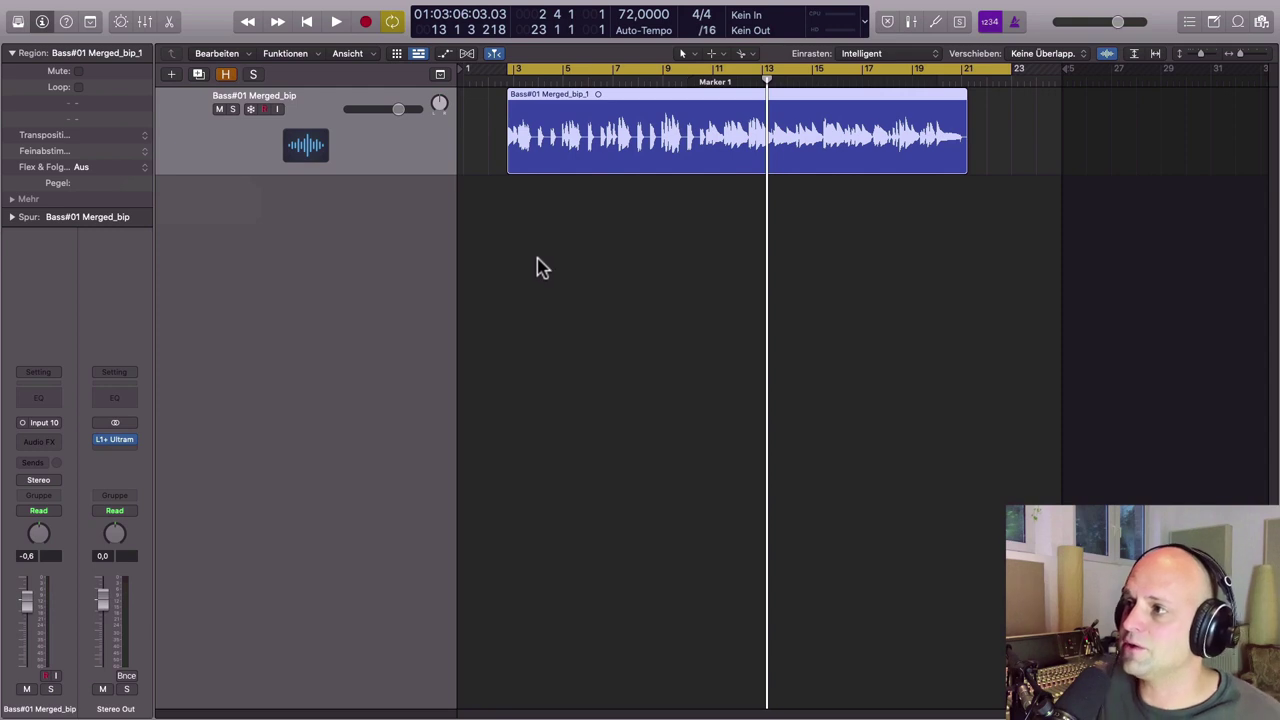
left_click_drag(1012, 68, 968, 128)
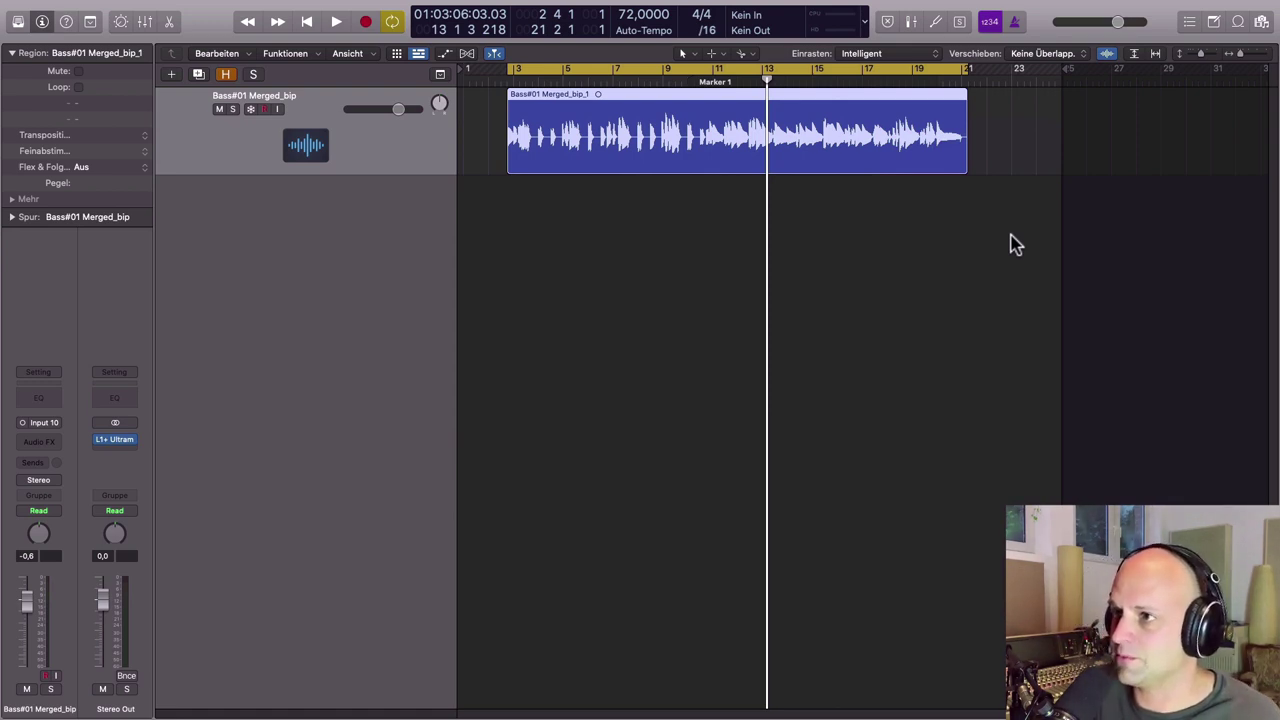
left_click(515, 79)
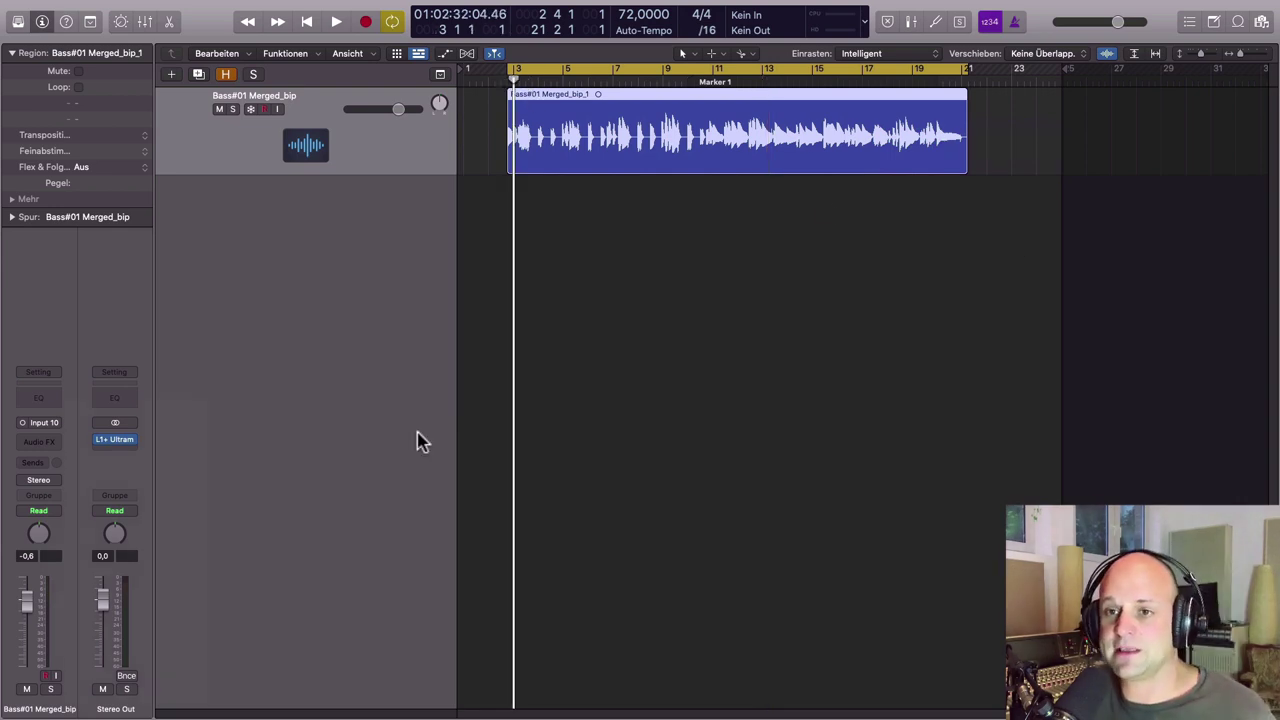
- Insert a mono Vintage Graphic EQ on the bounced bass track and move its window lower over the arrangement
left_click(55, 441)
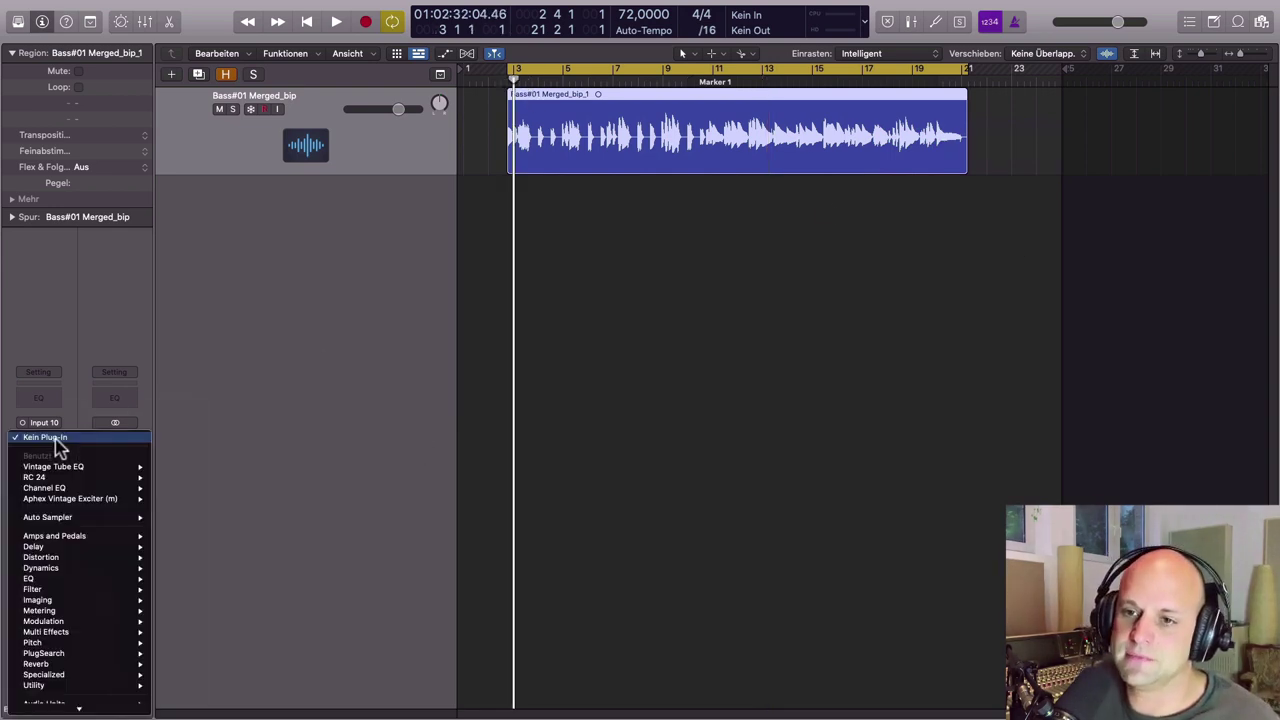
mouse_move(92, 580)
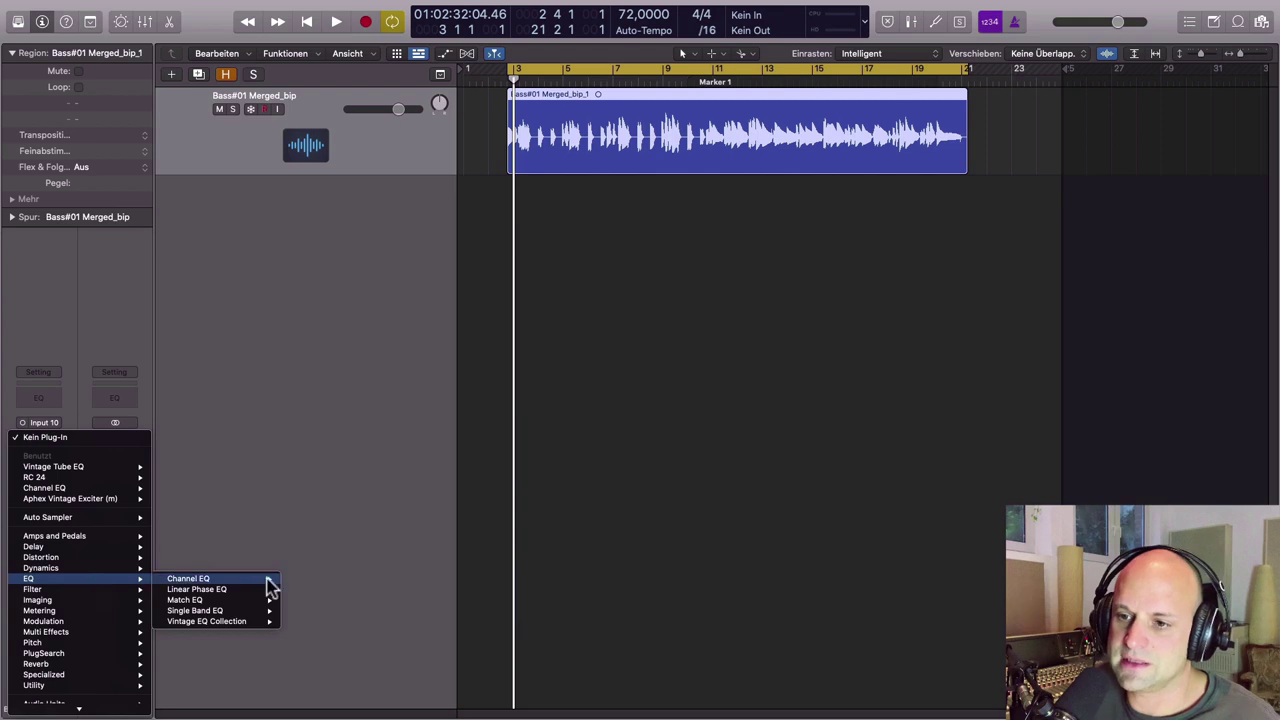
mouse_move(255, 625)
mouse_move(329, 646)
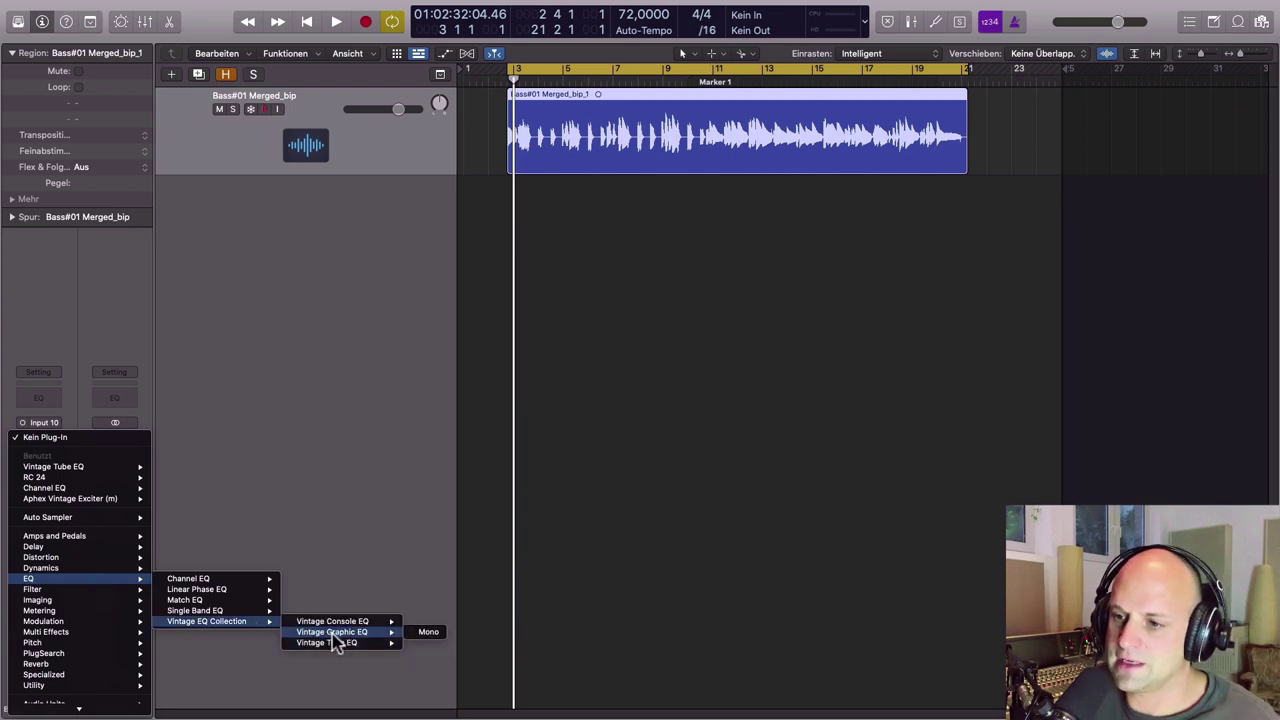
left_click(423, 636)
left_click_drag(757, 186, 772, 285)
- Show the hidden tracks, solo the bounced bass and boost the Vintage Graphic EQ's 63 Hz band to 12 dB during playback
key("h")
key("s")
key("space")
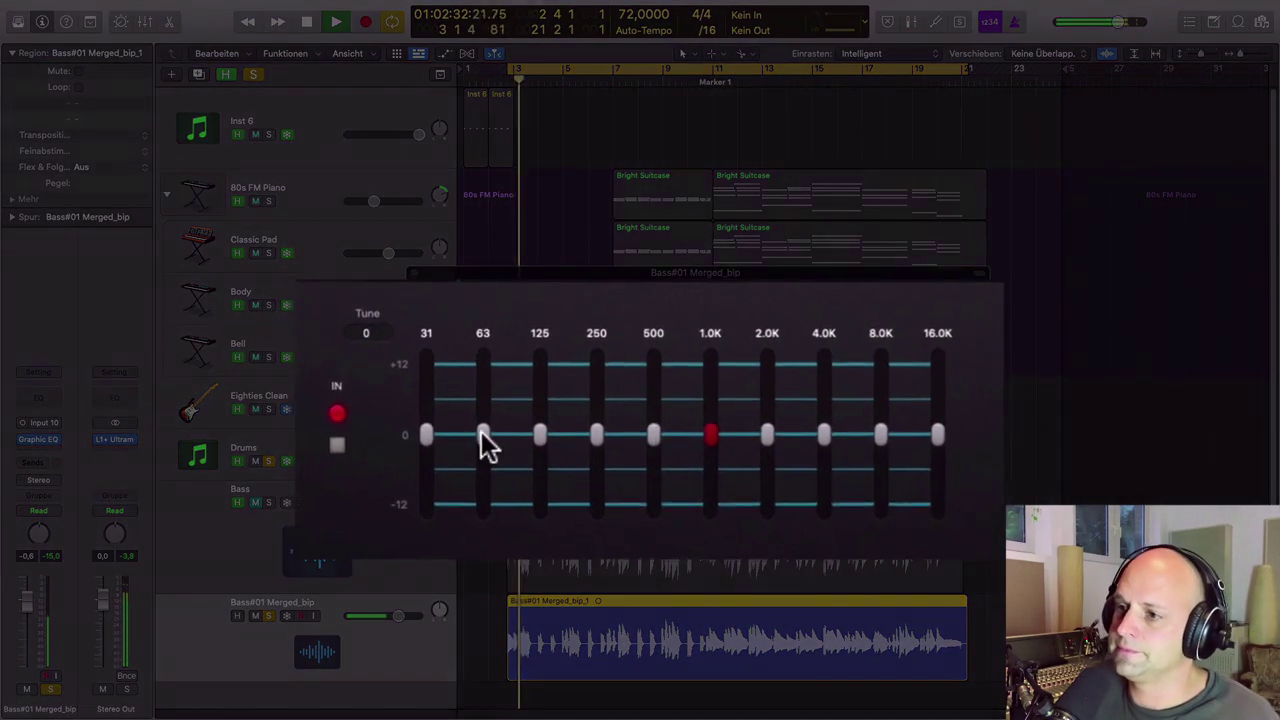
left_click_drag(483, 440, 473, 352)
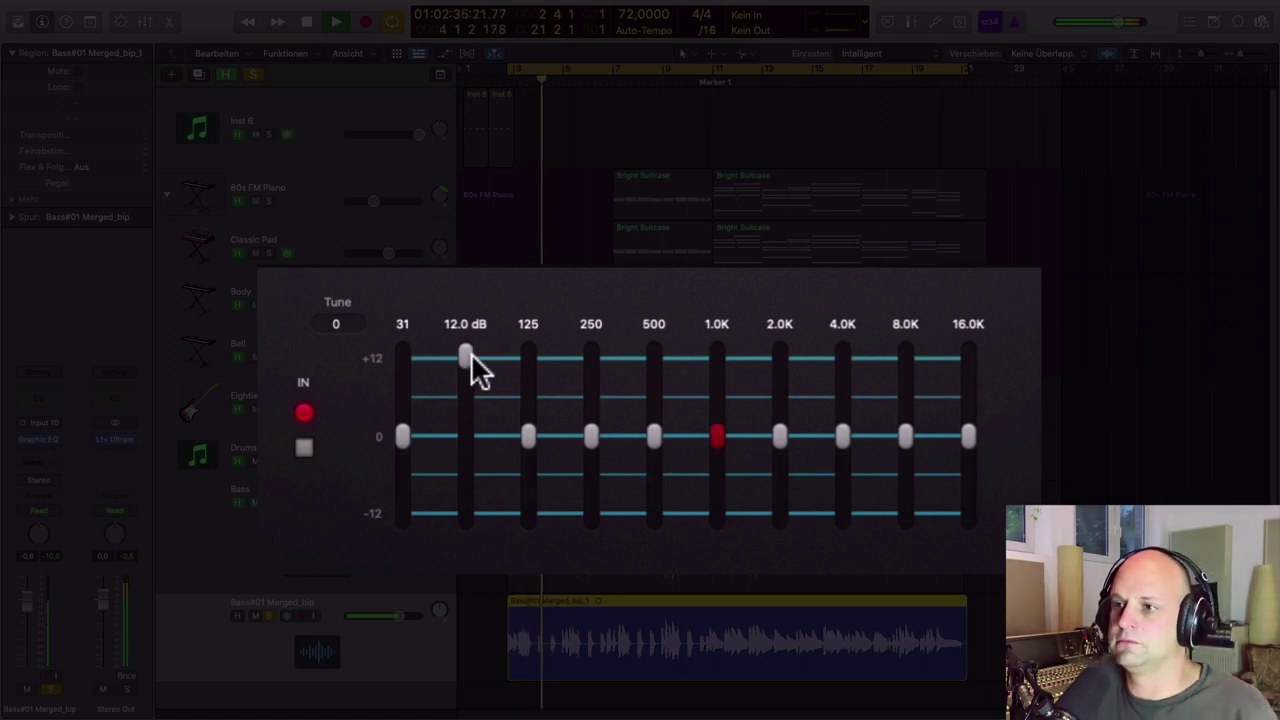
- Reduce the 63 Hz boost to a moderate level, raise 125 Hz slightly and cut 31 Hz a little below 0 dB
left_click_drag(471, 355, 466, 392)
left_click_drag(531, 437, 530, 434)
left_click_drag(474, 400, 466, 378)
mouse_move(531, 434)
left_mouse_down()
mouse_move(528, 421)
mouse_move(528, 433)
left_mouse_up()
left_click_drag(473, 390, 469, 390)
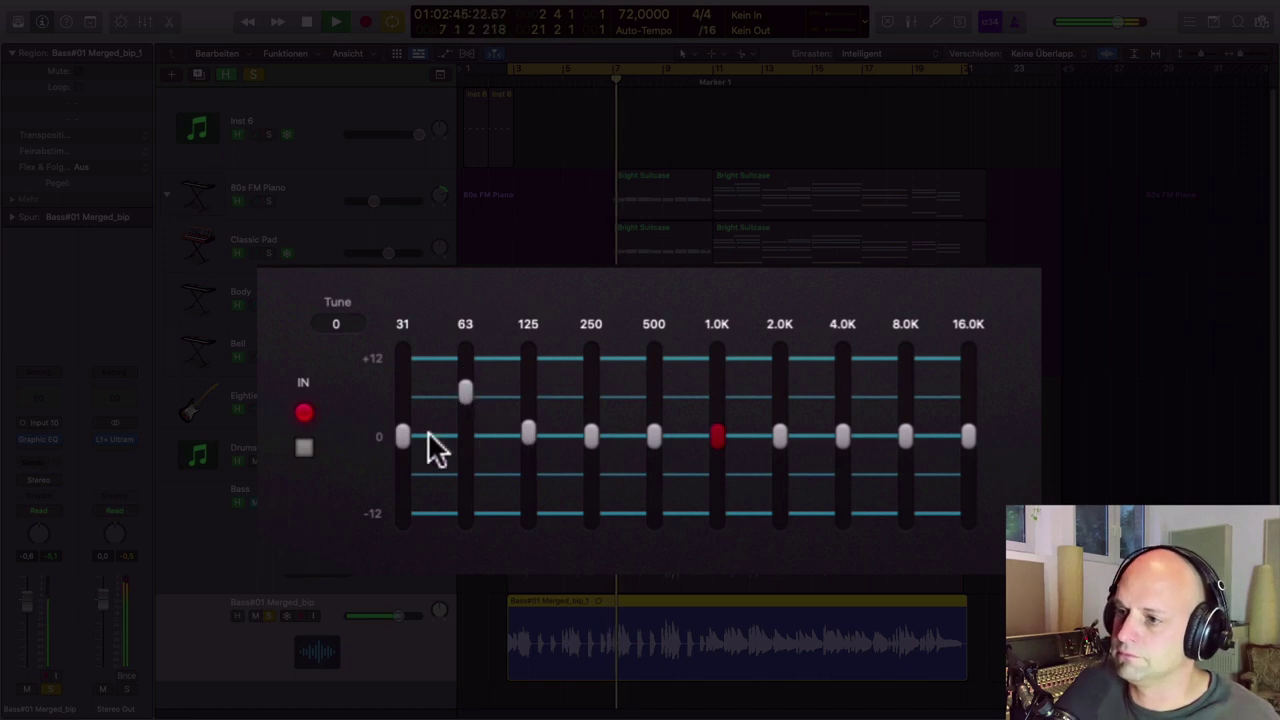
left_click_drag(404, 436, 407, 458)
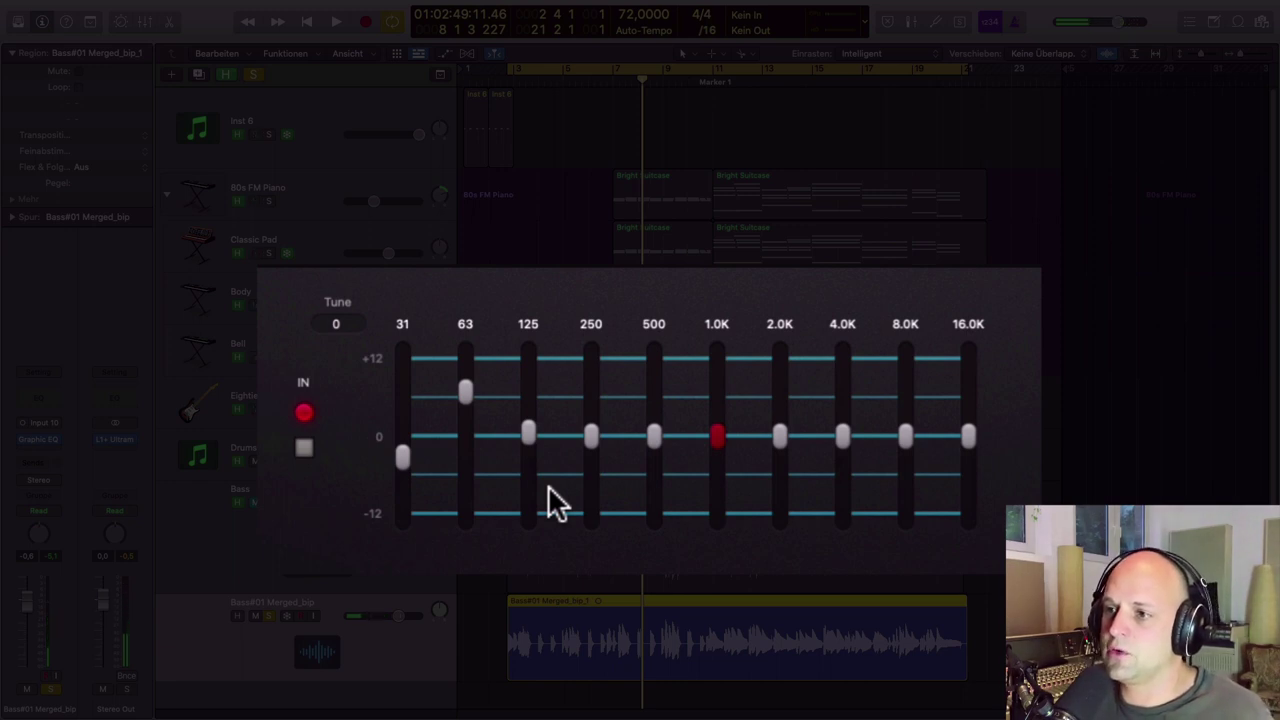
- Play the bass and boost the 1.0K band by about 2.9 dB, with a smaller boost on the 2.0K band
mouse_move(730, 450)
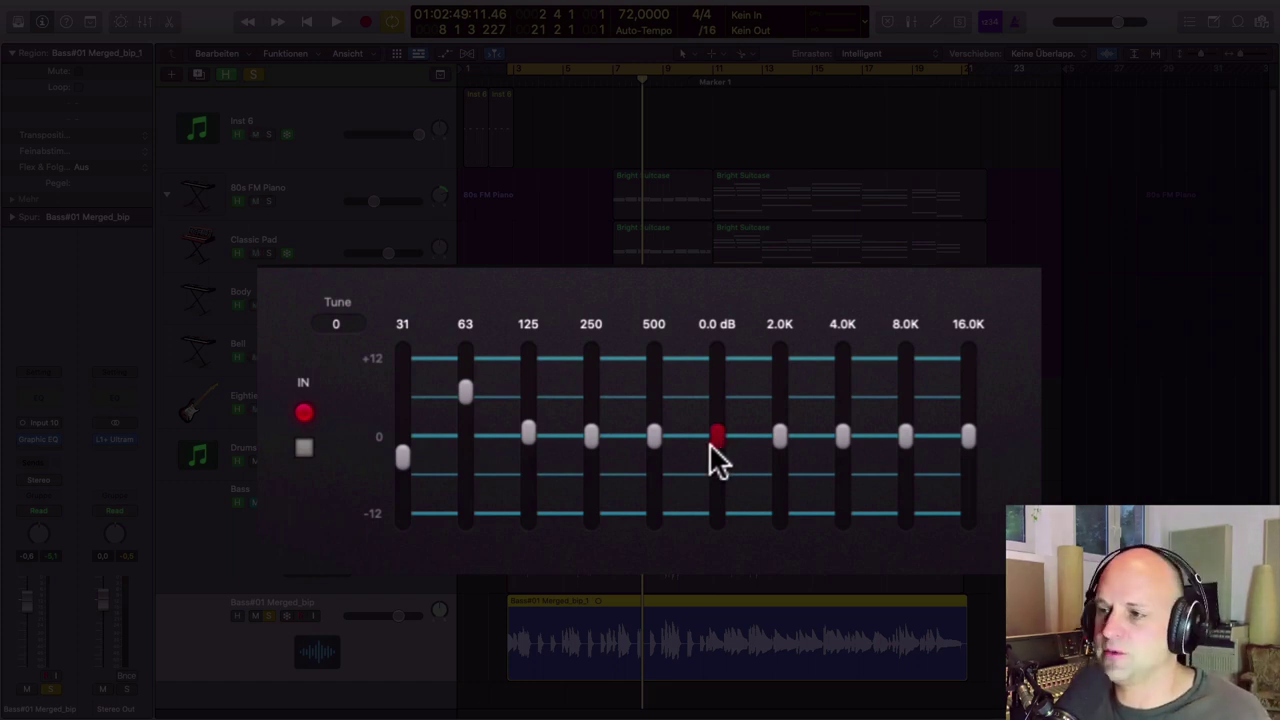
key("space")
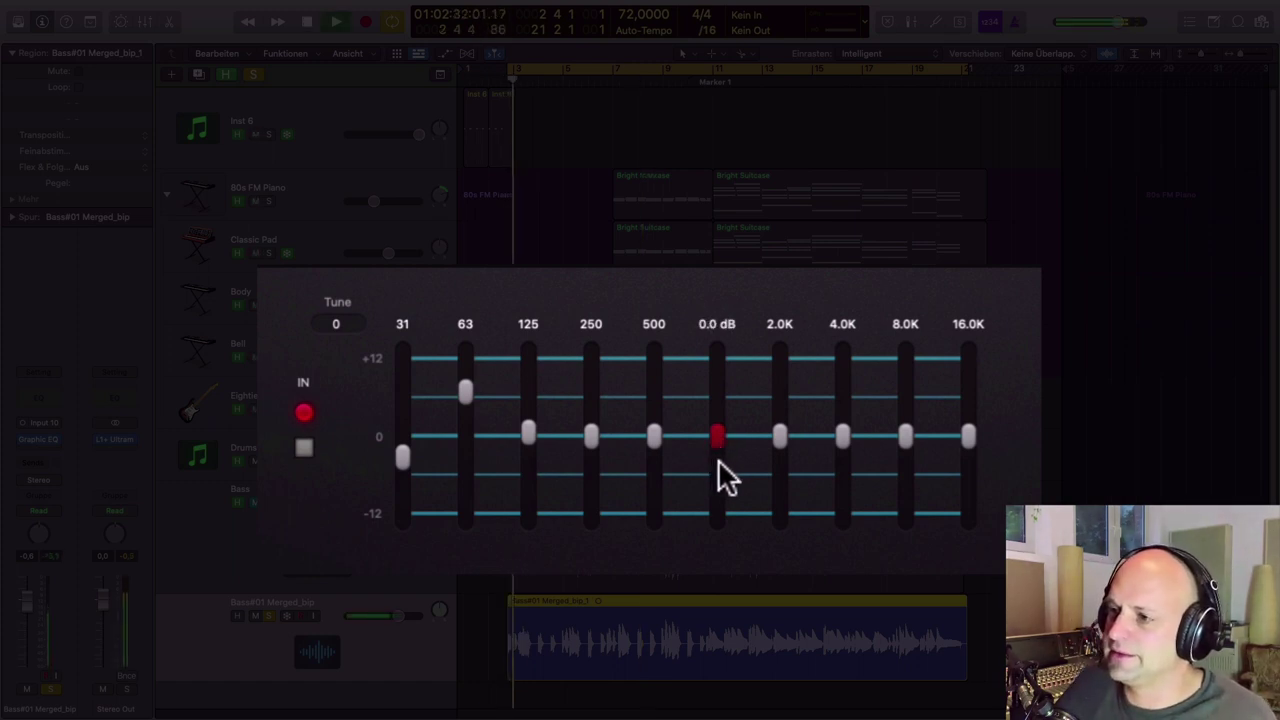
left_click_drag(717, 448, 715, 362)
left_click_drag(779, 437, 717, 418)
left_click_drag(779, 376, 713, 405)
left_click_drag(782, 428, 783, 421)
left_click(716, 403)
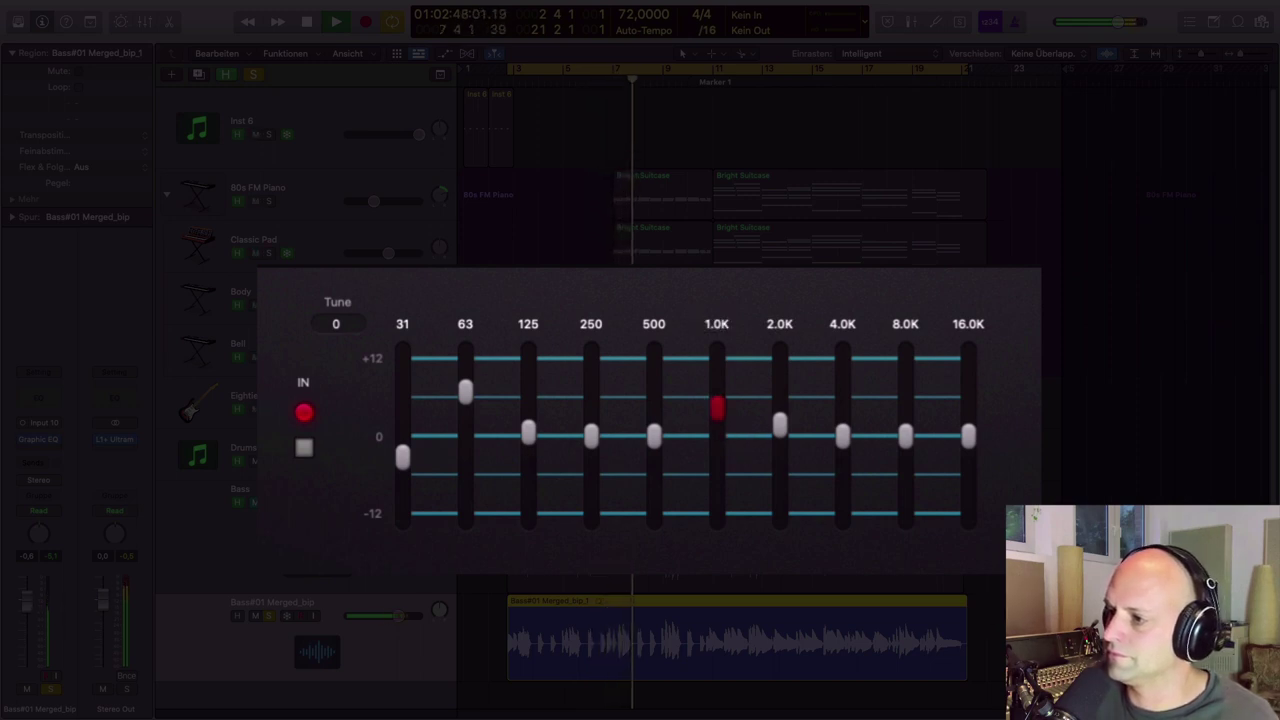
left_click_drag(714, 410, 715, 404)
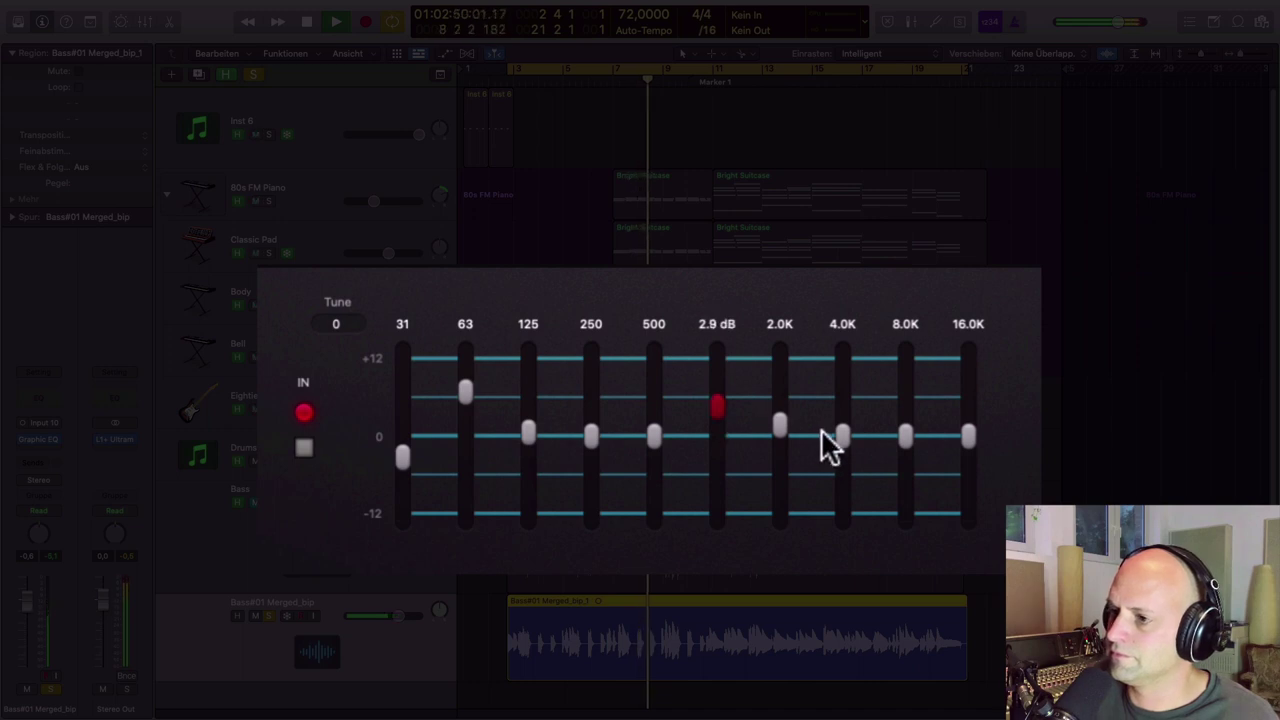
left_click_drag(787, 422, 780, 420)
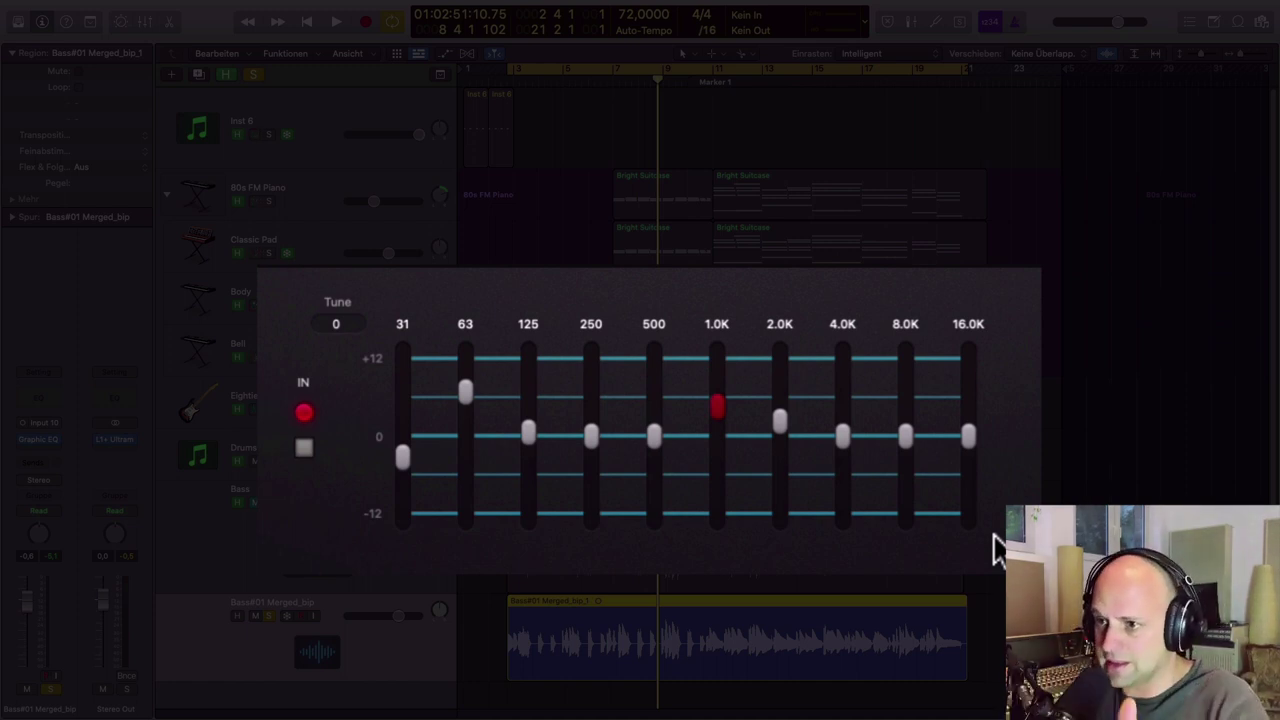
left_click_drag(716, 405, 717, 404)
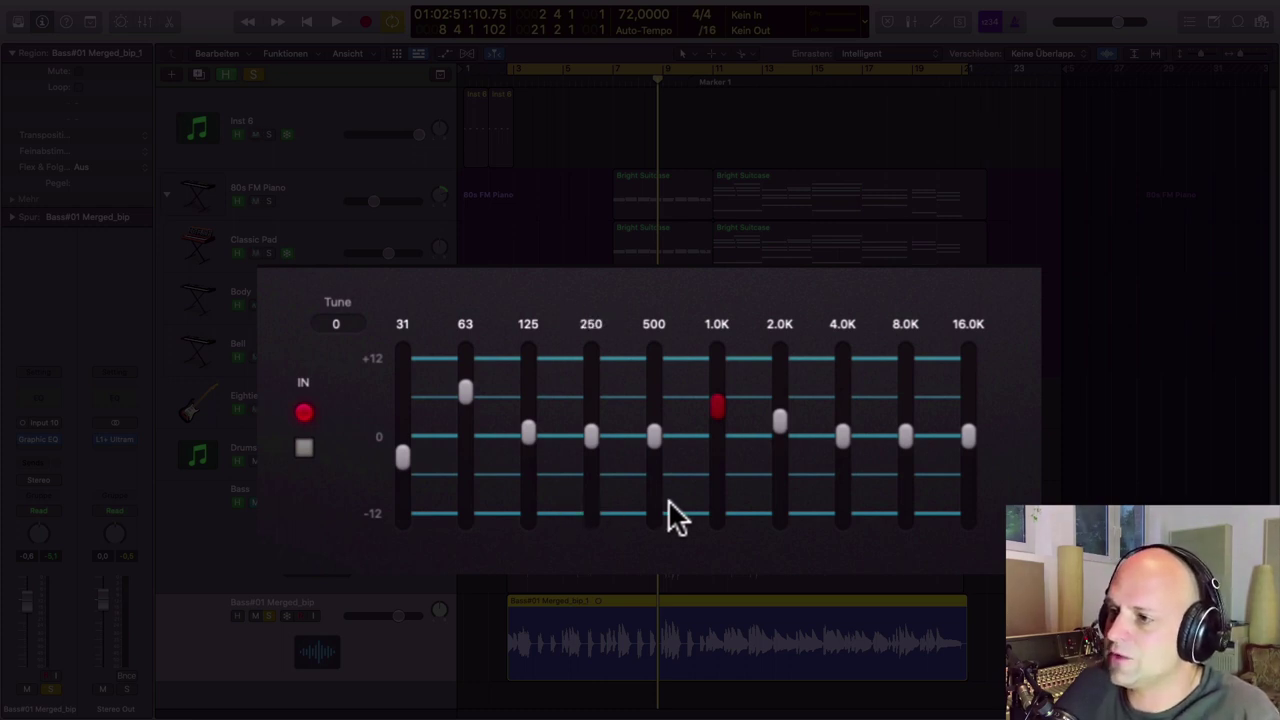
- Audition a strong 500 Hz boost, settle on slight cuts at 500 Hz and 16.0K, and set the EQ's output volume to -1.3 dB
key("space")
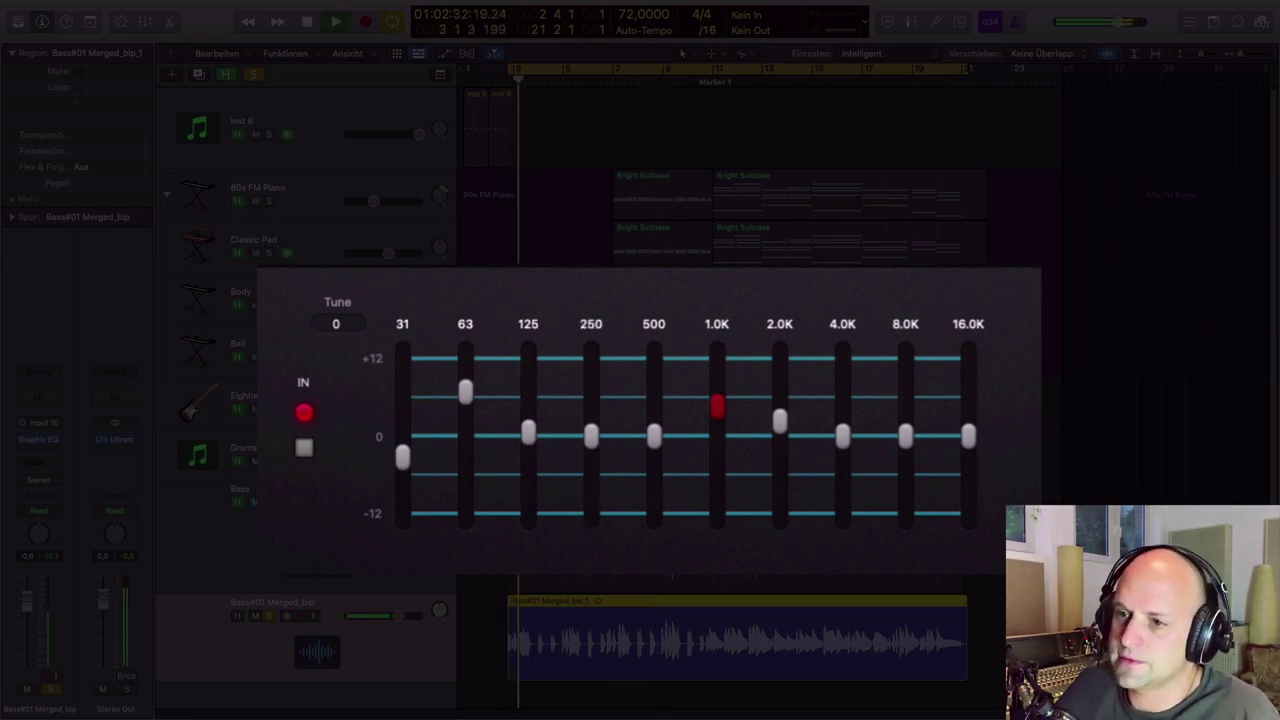
left_click_drag(665, 427, 651, 346)
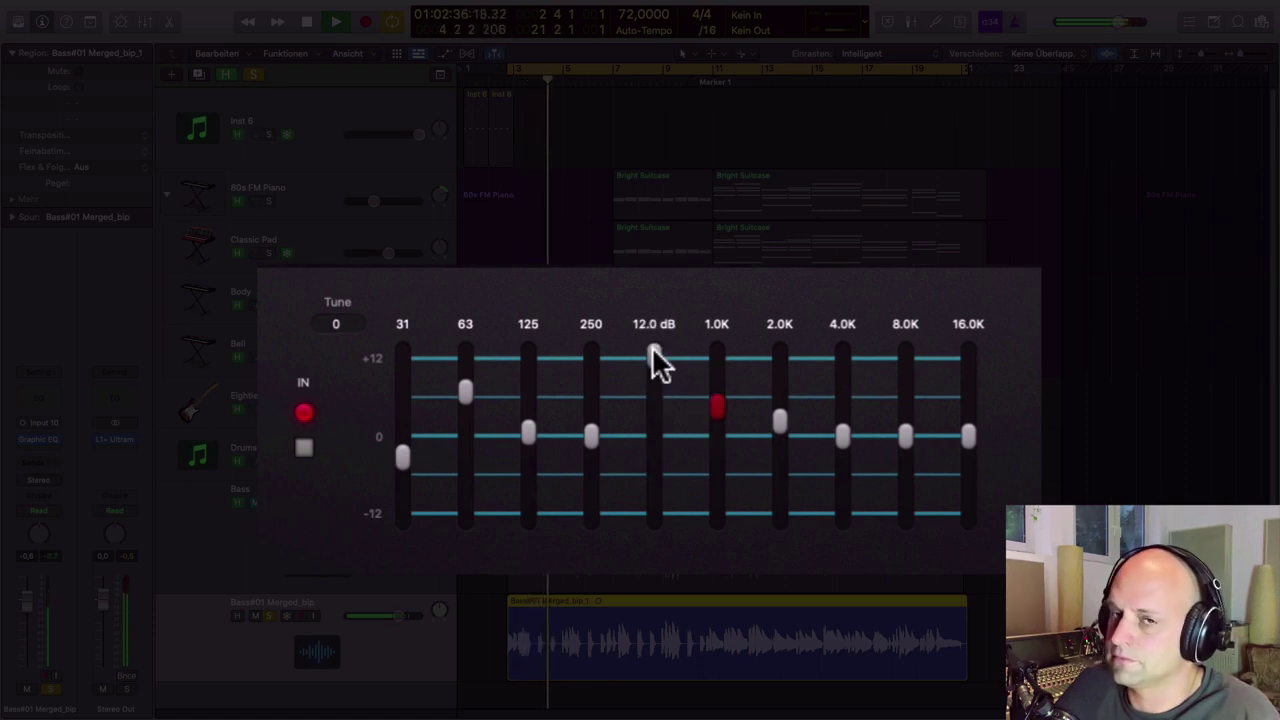
left_click_drag(652, 346, 651, 445)
left_click_drag(920, 433, 900, 451)
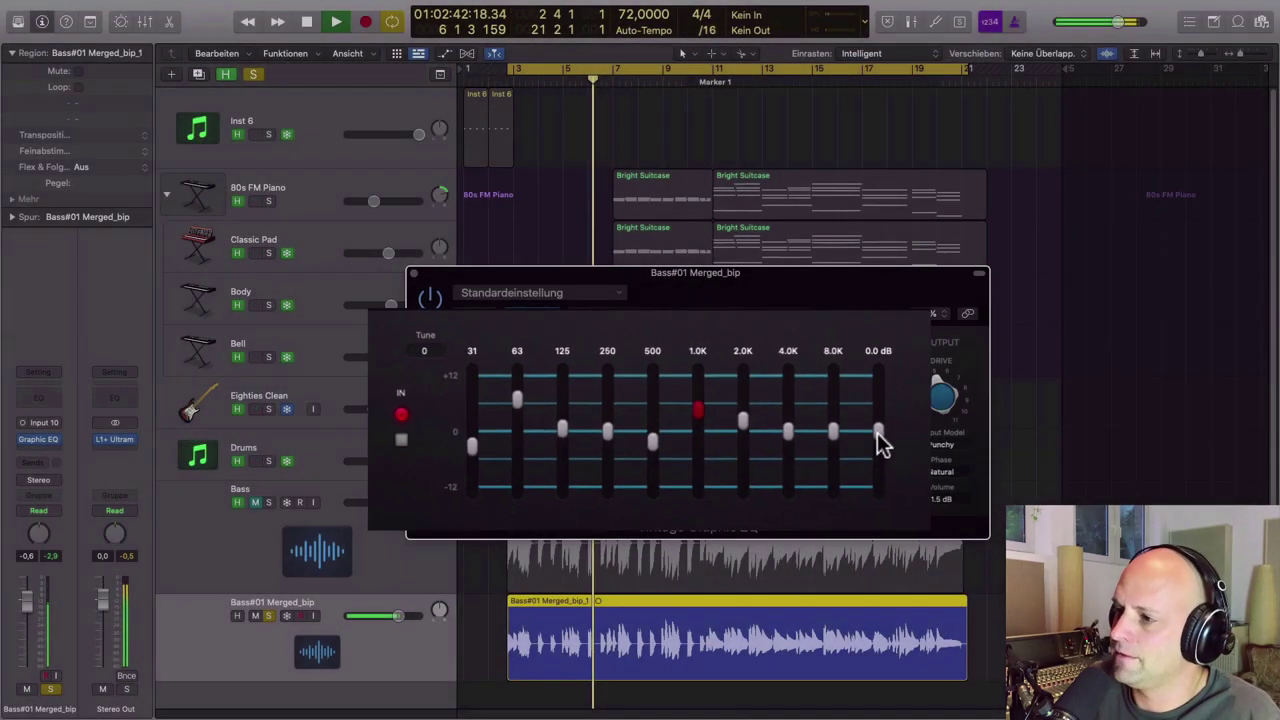
key("space")
mouse_move(951, 515)
left_mouse_down()
mouse_move(943, 496)
mouse_move(946, 508)
left_mouse_up()
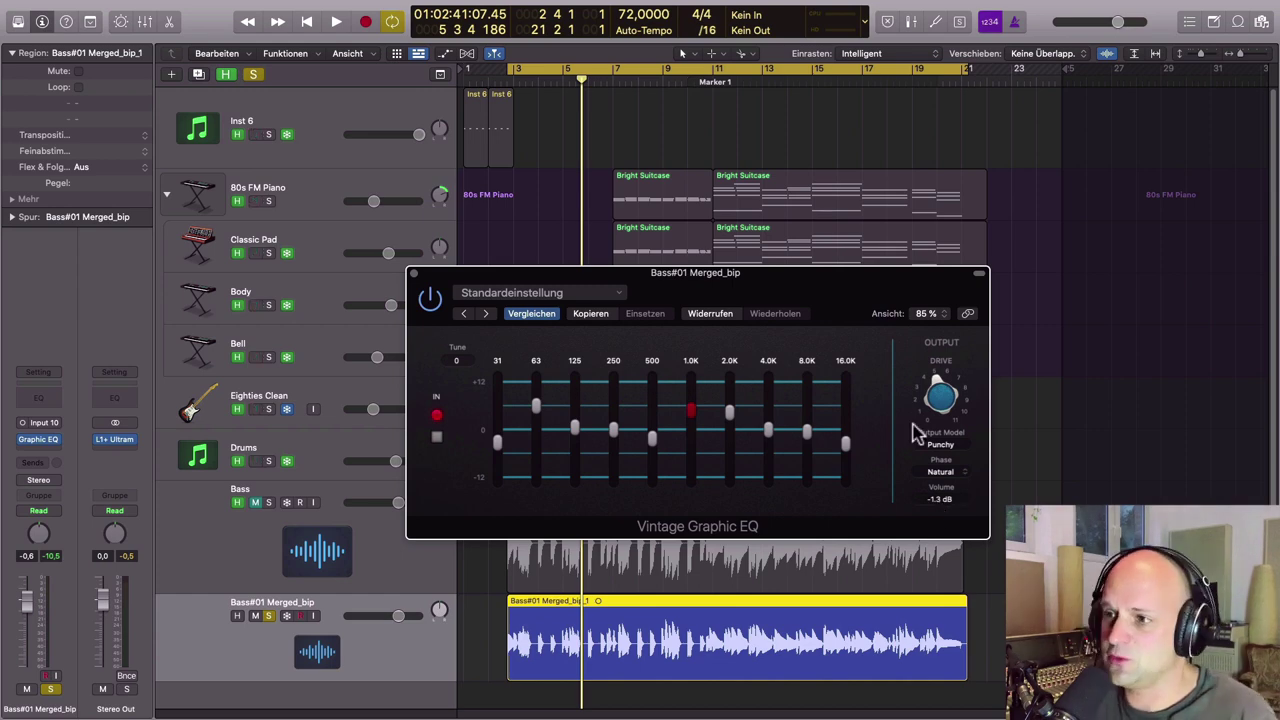
- Close the EQ, unsolo the bounced bass and insert a mono Compressor after the EQ, set to the Vintage FET model
left_click(413, 273)
left_click(268, 615)
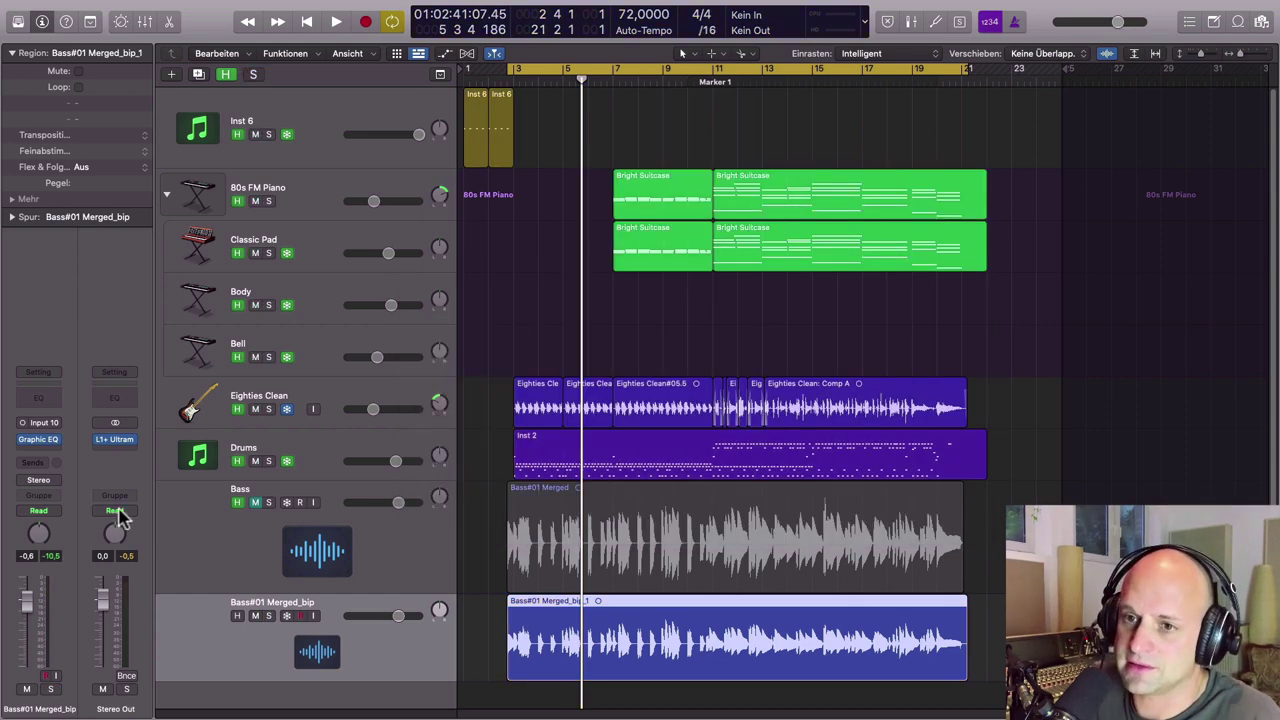
left_click(47, 451)
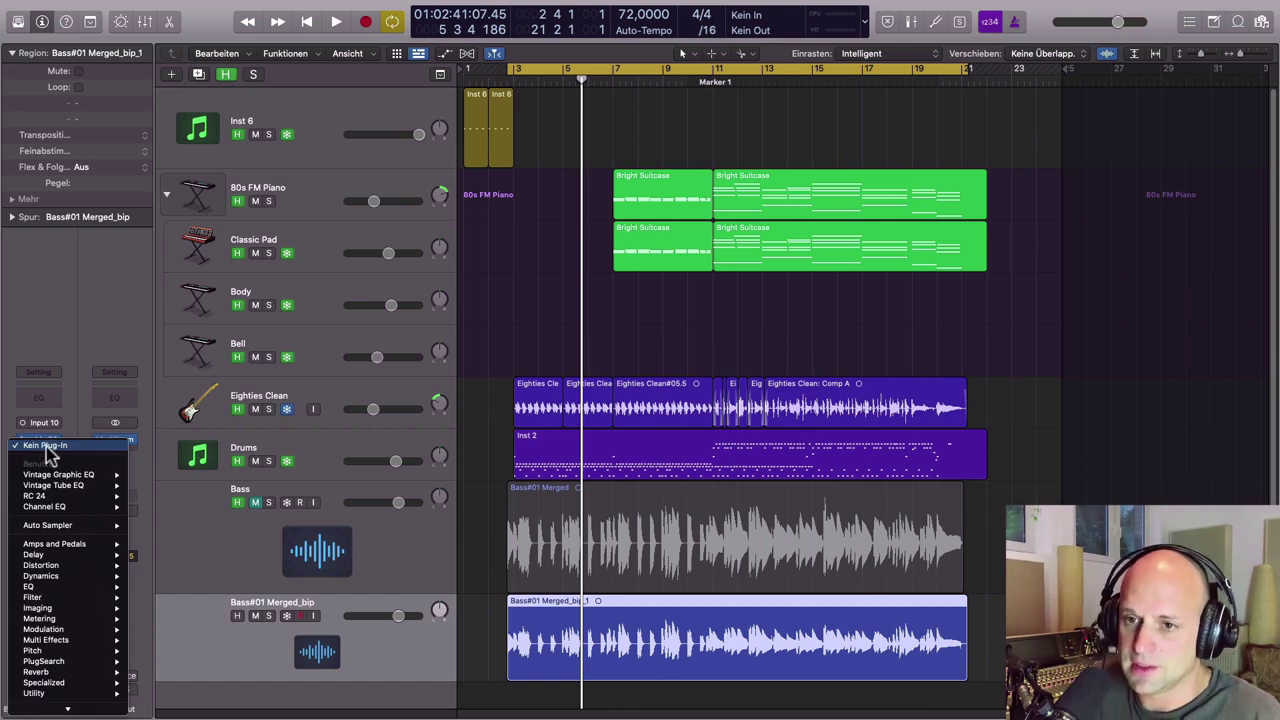
mouse_move(90, 577)
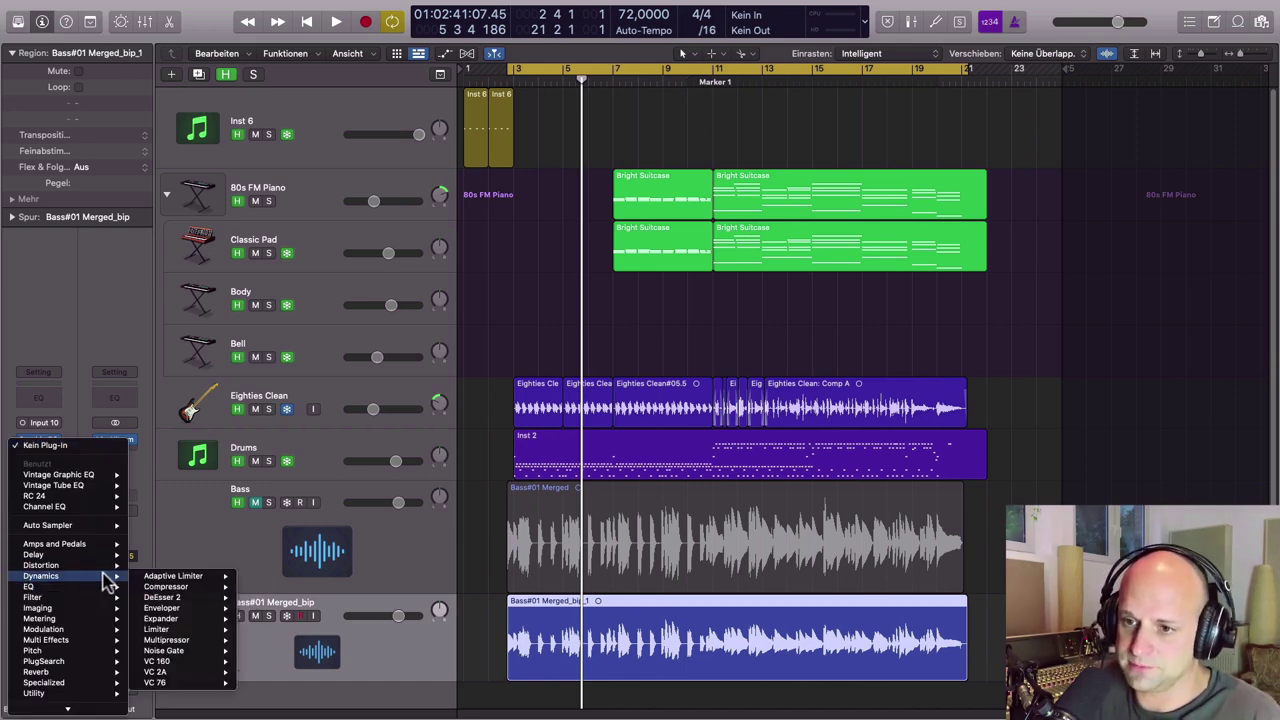
mouse_move(196, 588)
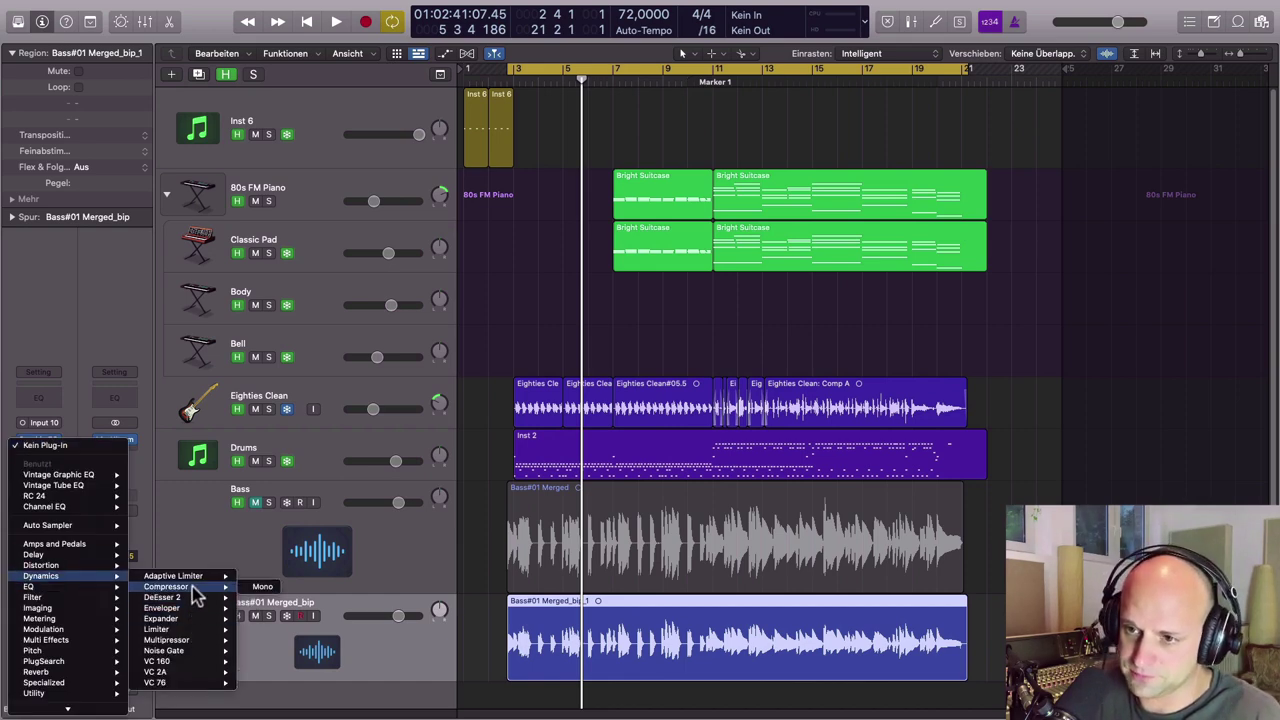
left_click(258, 588)
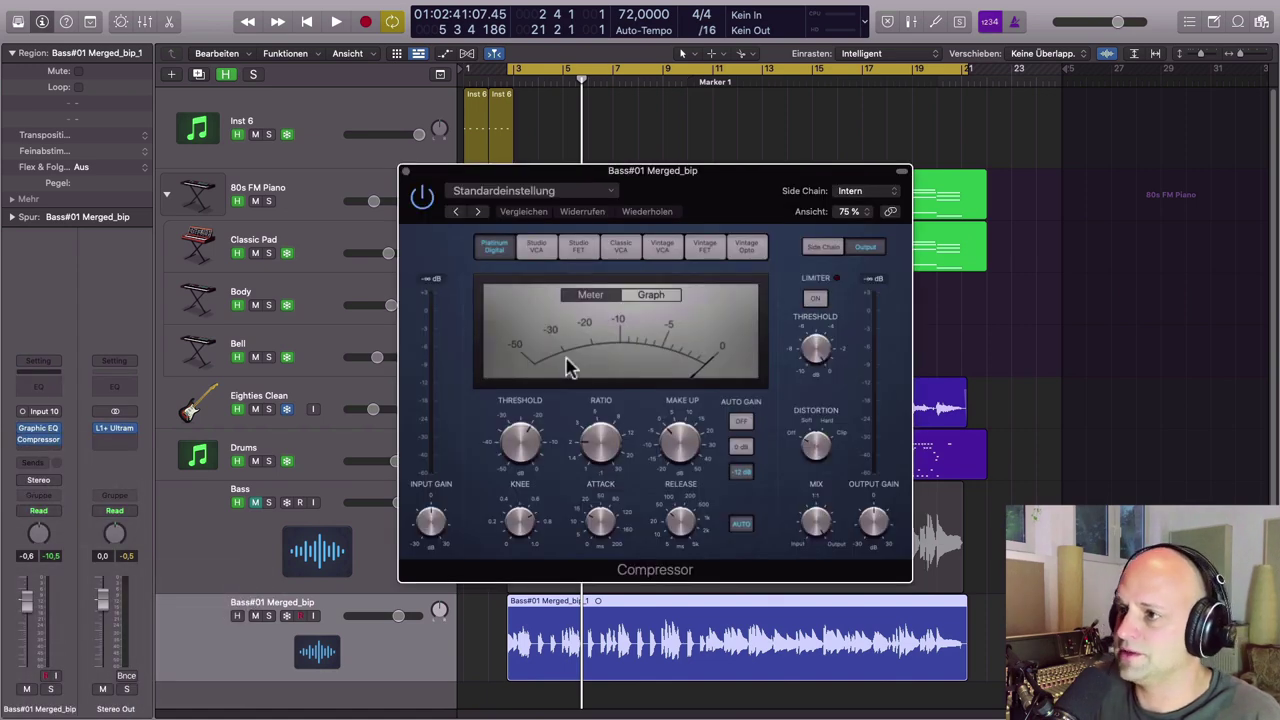
left_click(705, 245)
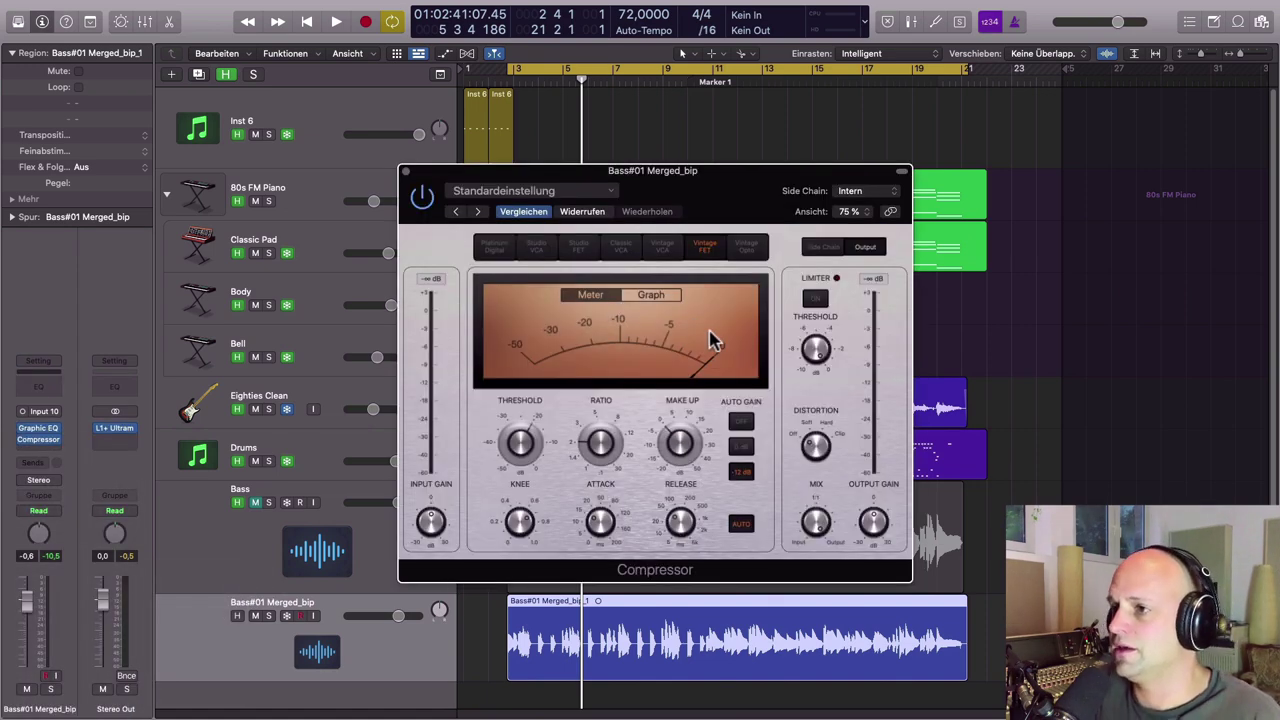
- Raise the compressor's ratio slightly, adjust the release time manually, and turn off automatic release and Auto Gain
mouse_move(694, 555)
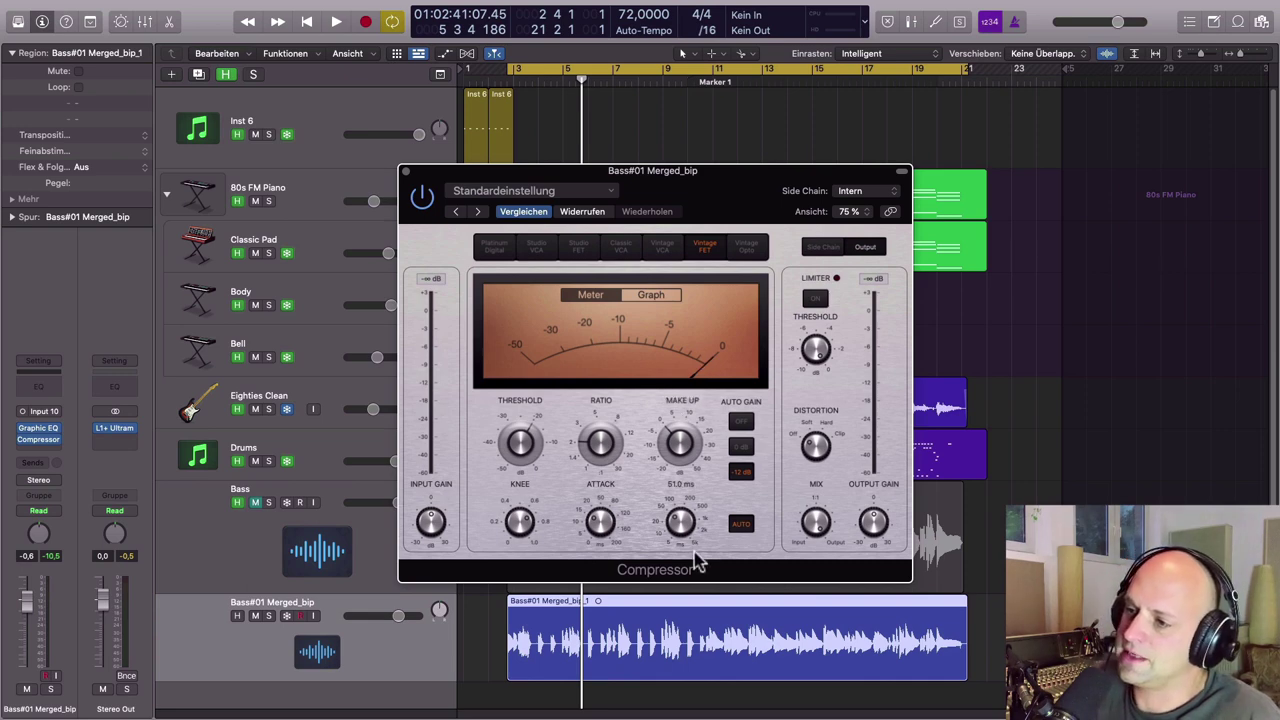
mouse_move(590, 440)
left_click_drag(590, 436, 590, 427)
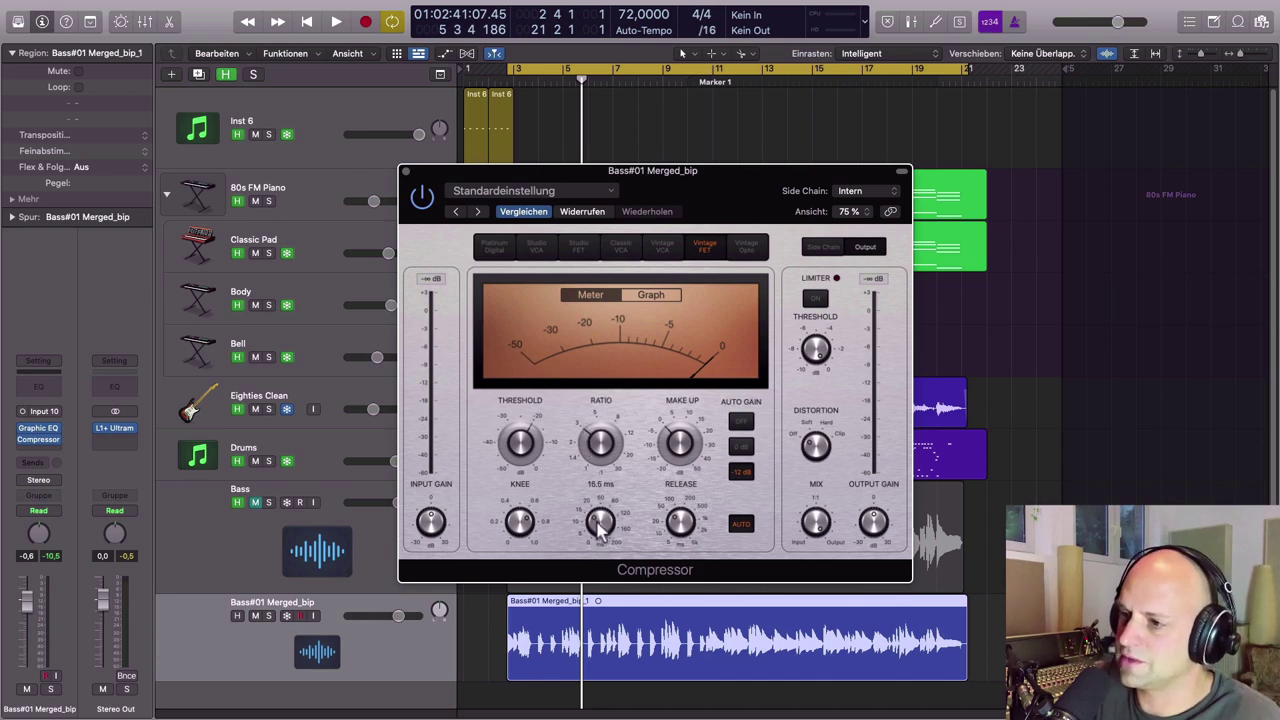
left_click(741, 524)
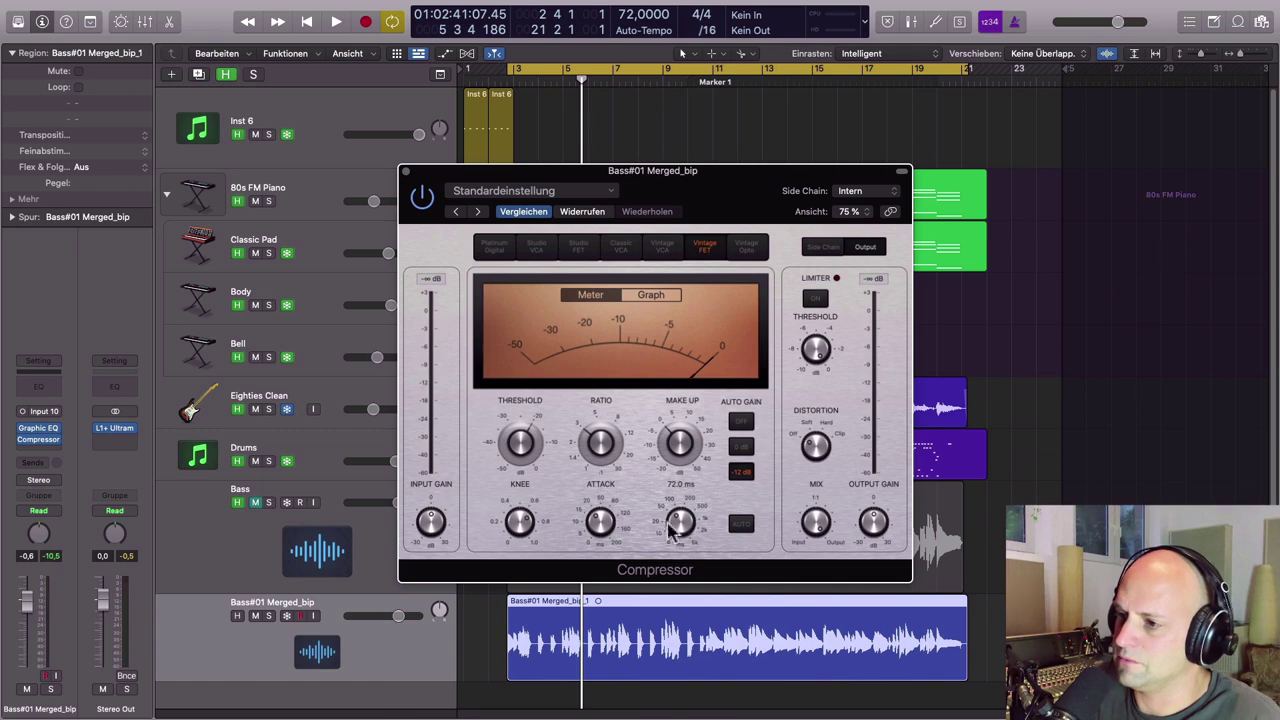
left_click_drag(677, 523, 685, 527)
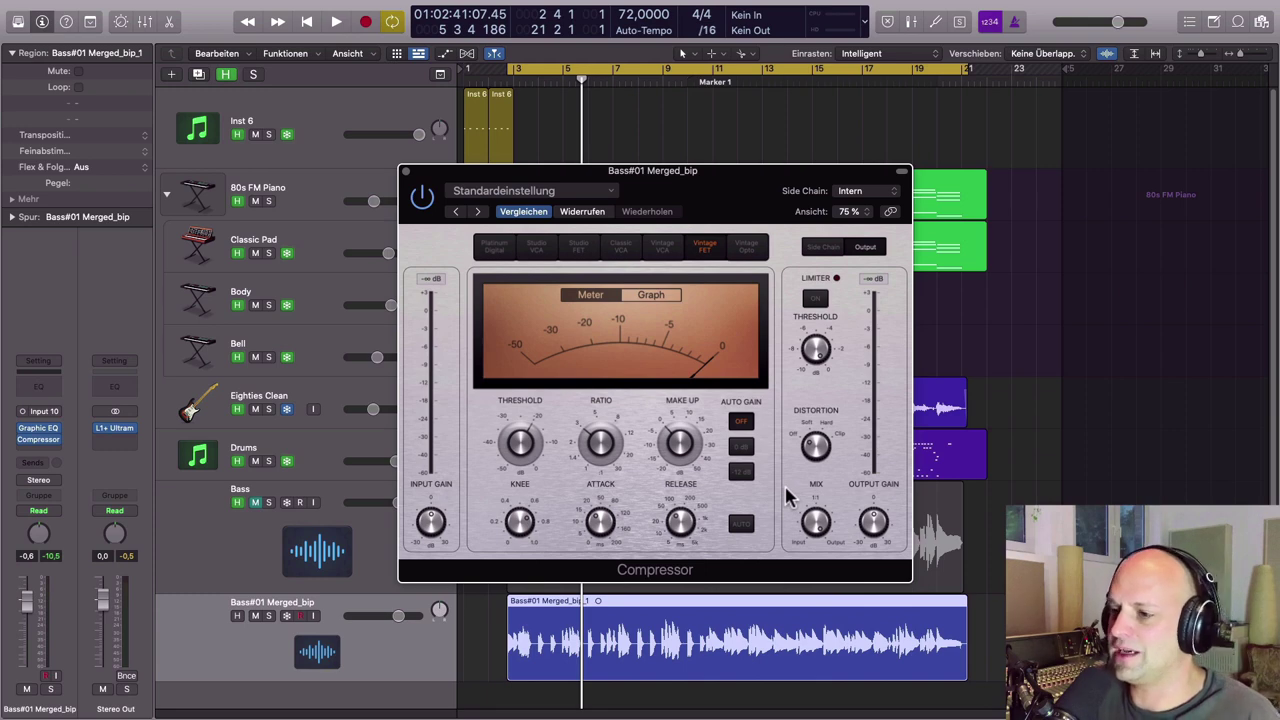
- Examine the note attacks and decays in the bounced bass waveform around bars 11 to 14, with the compressor window moved aside
key("super+Right")
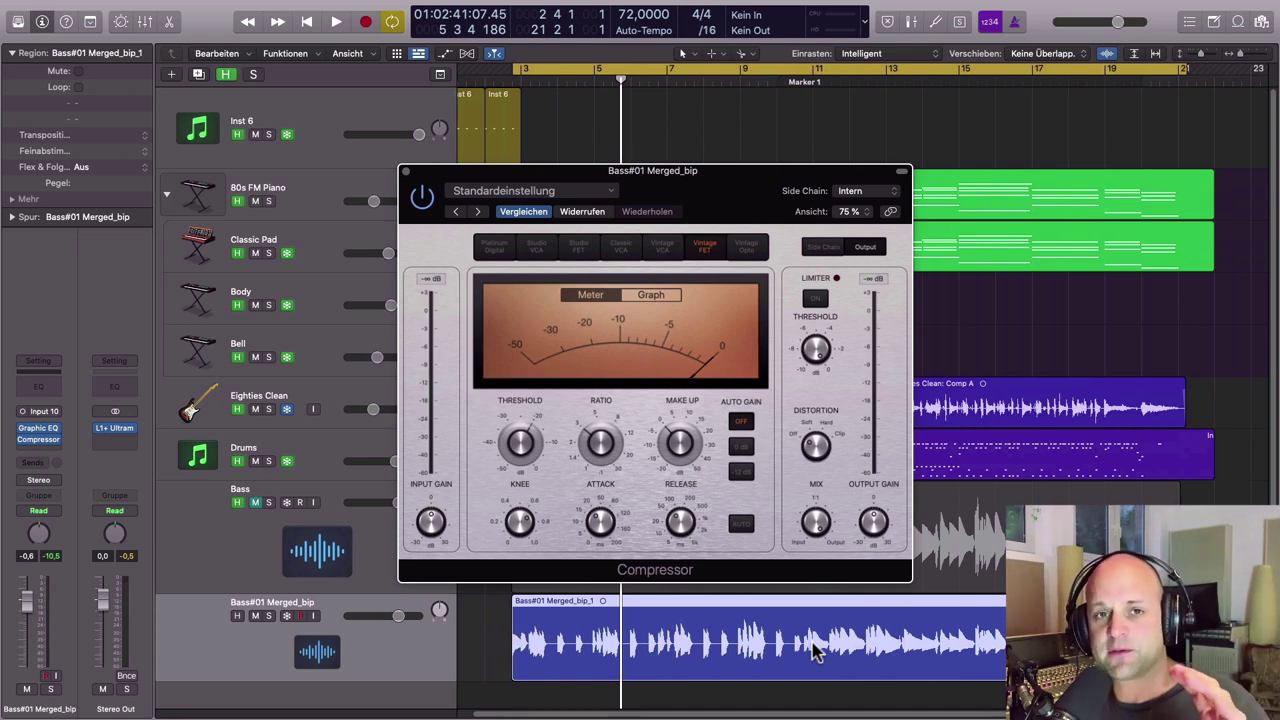
key("super+Right")
key("super+Right")
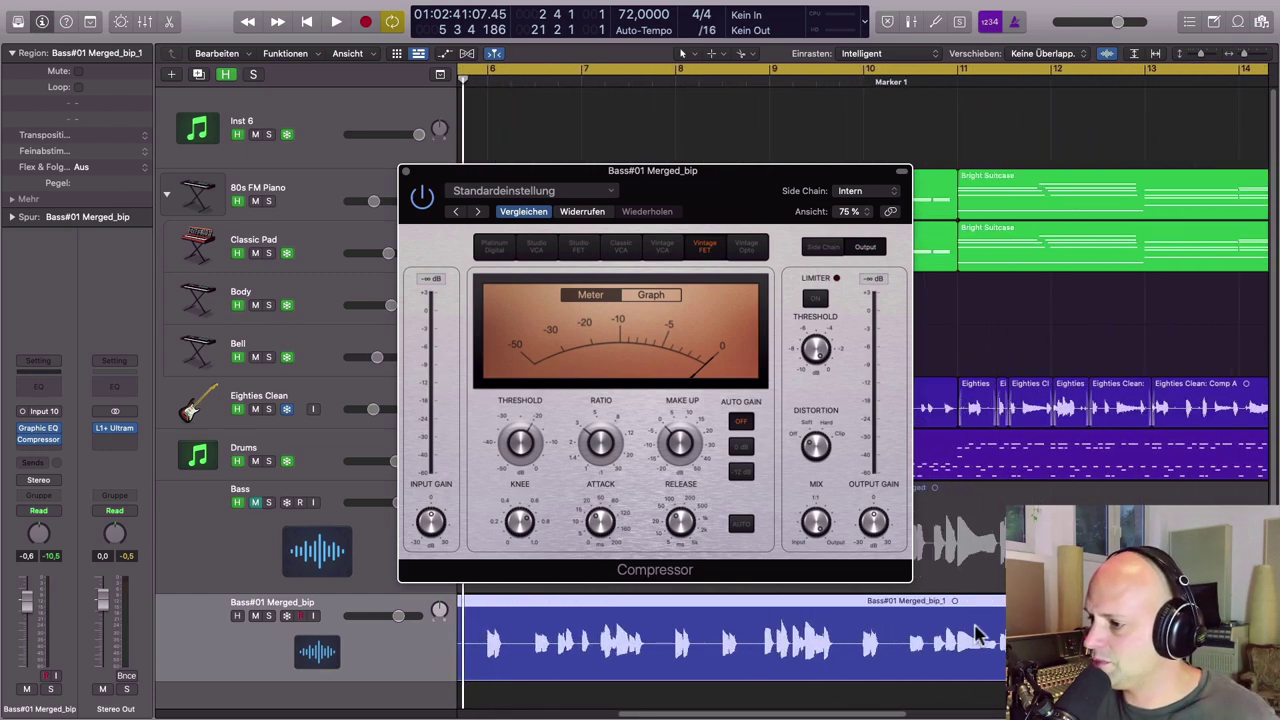
key("z")
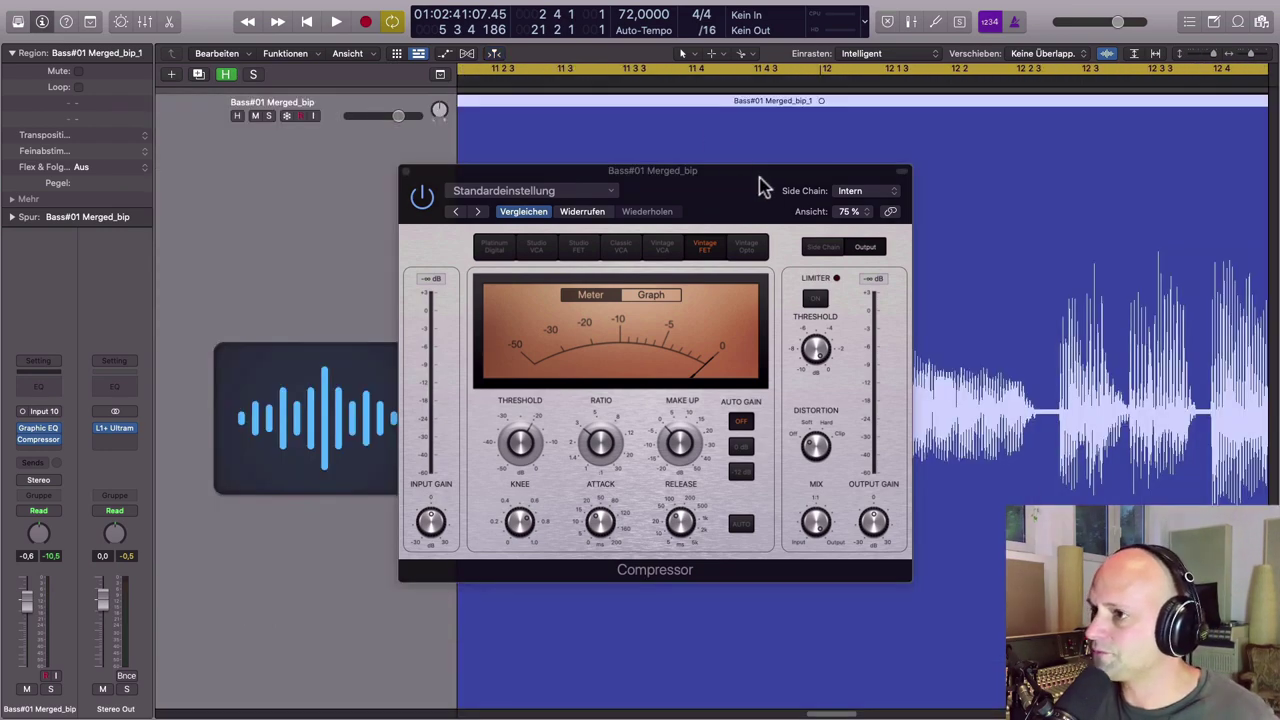
left_click_drag(756, 176, 397, 222)
key("super+Left")
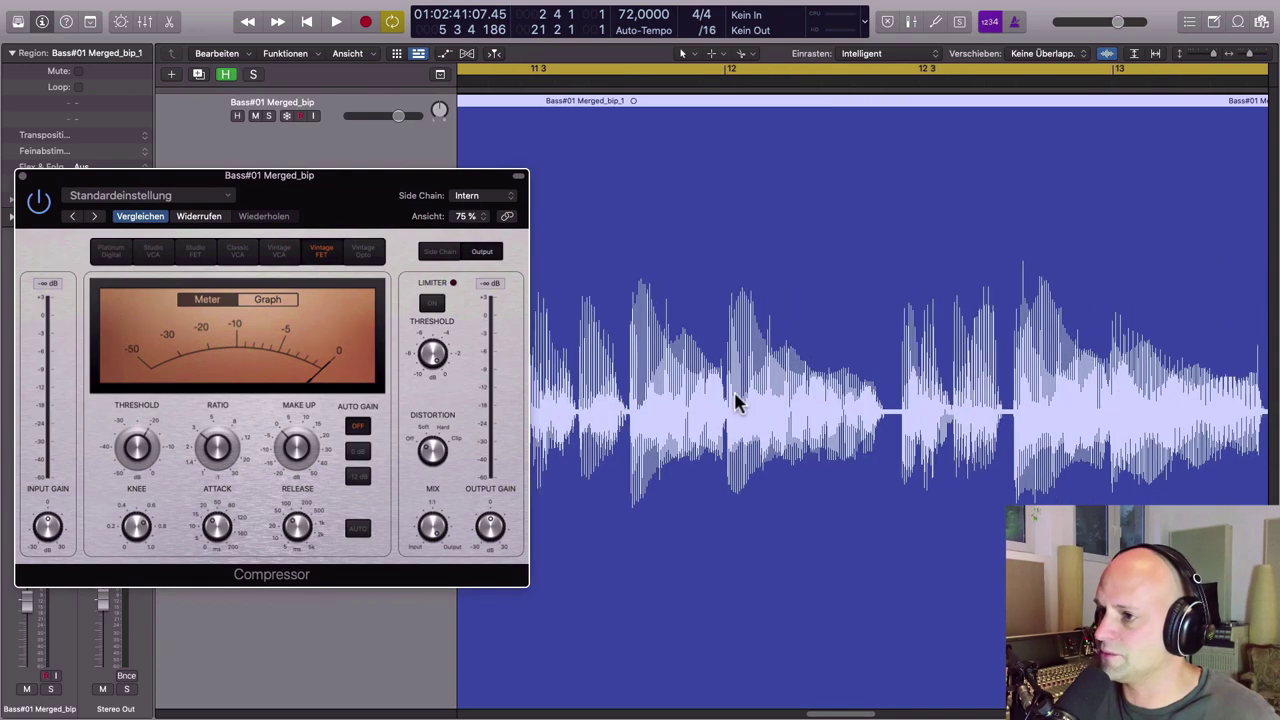
key("super+Right")
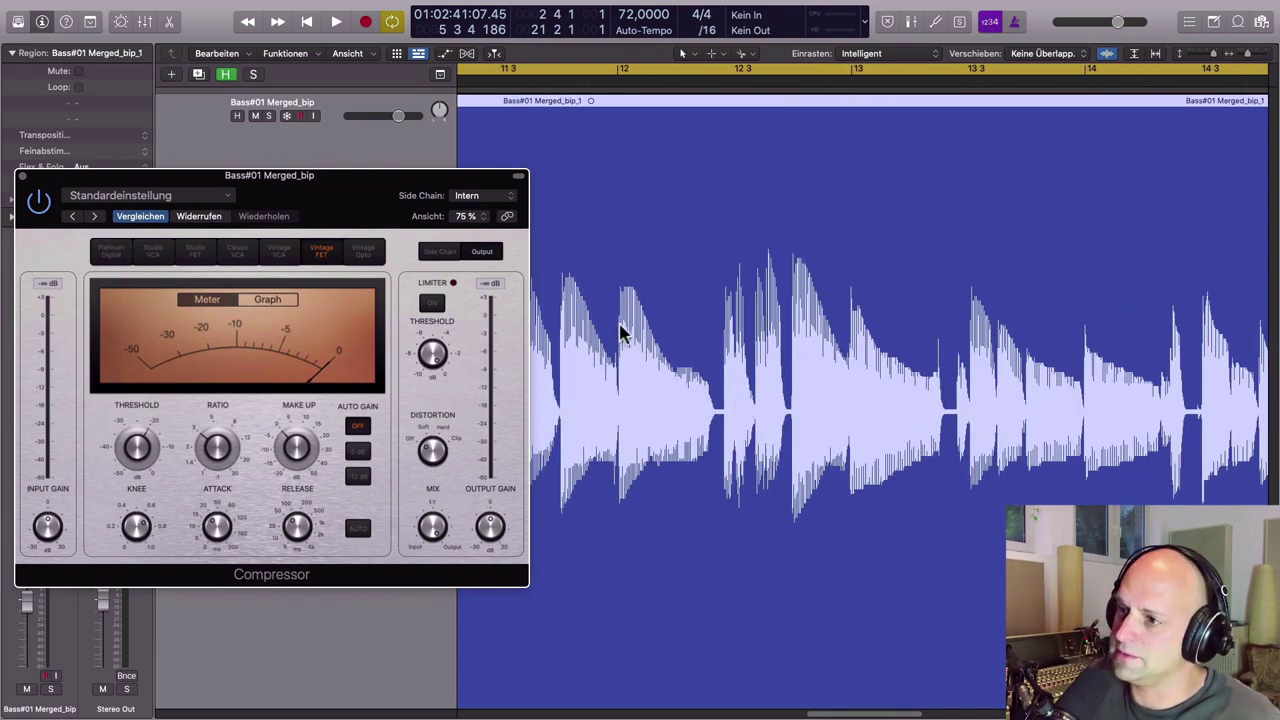
key("super+Right")
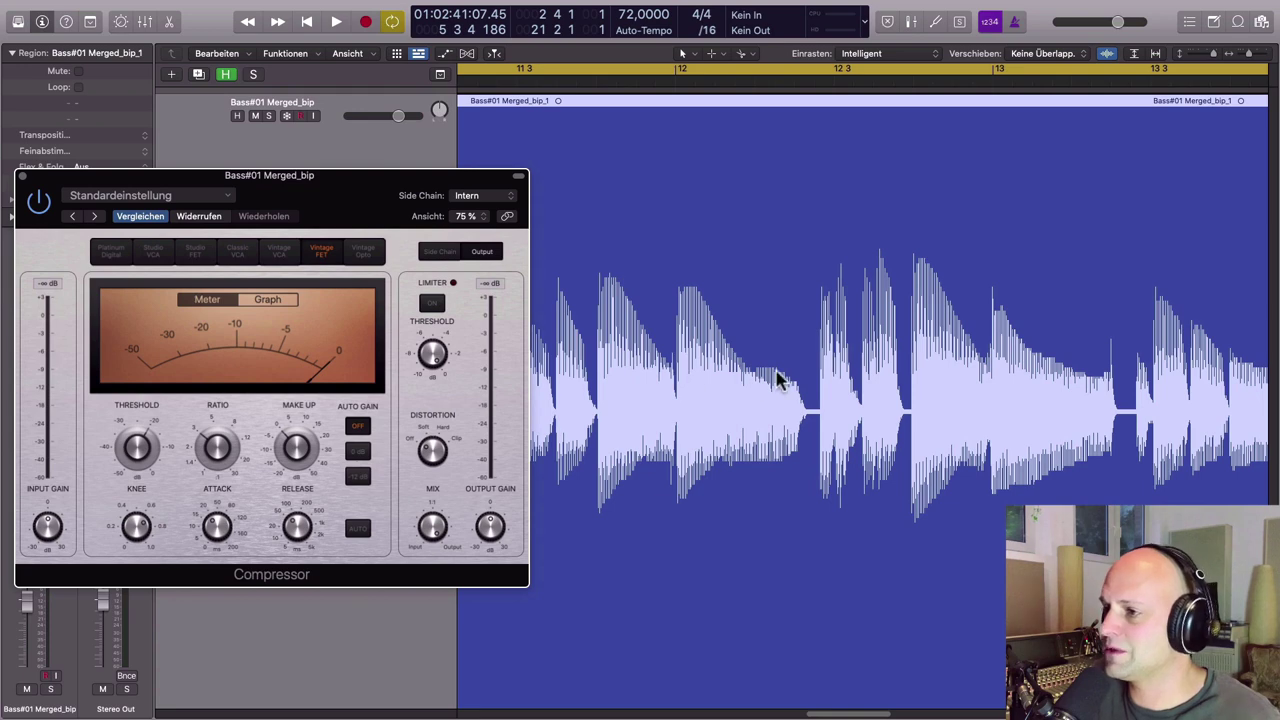
key("super+Left")
key("super+Left")
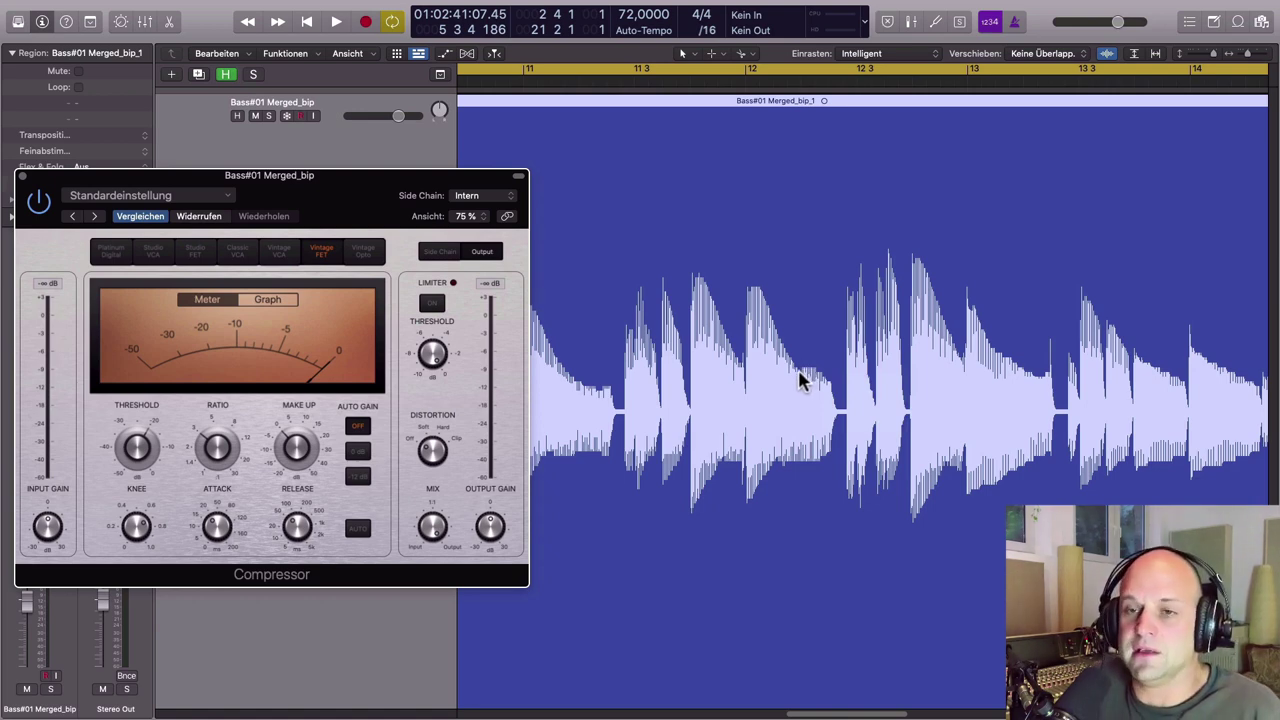
- Return to the full arrangement, play the bounced bass soloed together with the drums and lower the compressor's threshold slightly
mouse_move(312, 452)
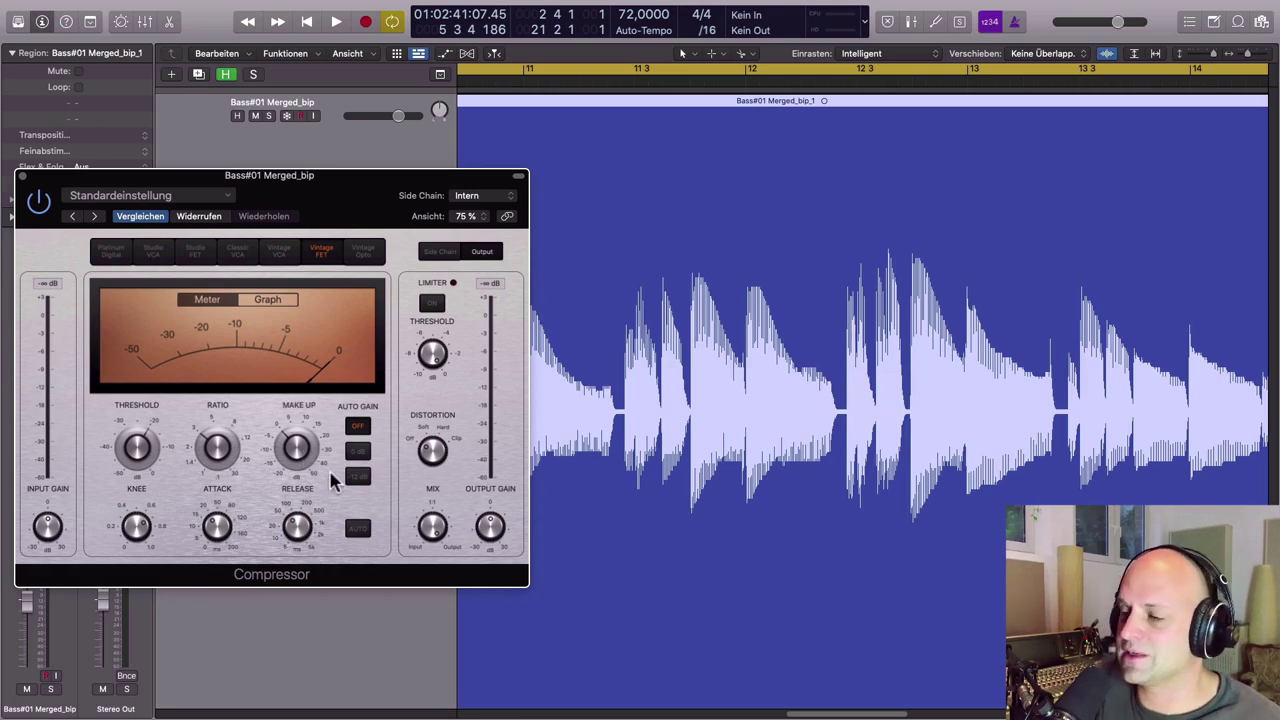
scroll(729, 386, "left", 3)
key("9")
key("space")
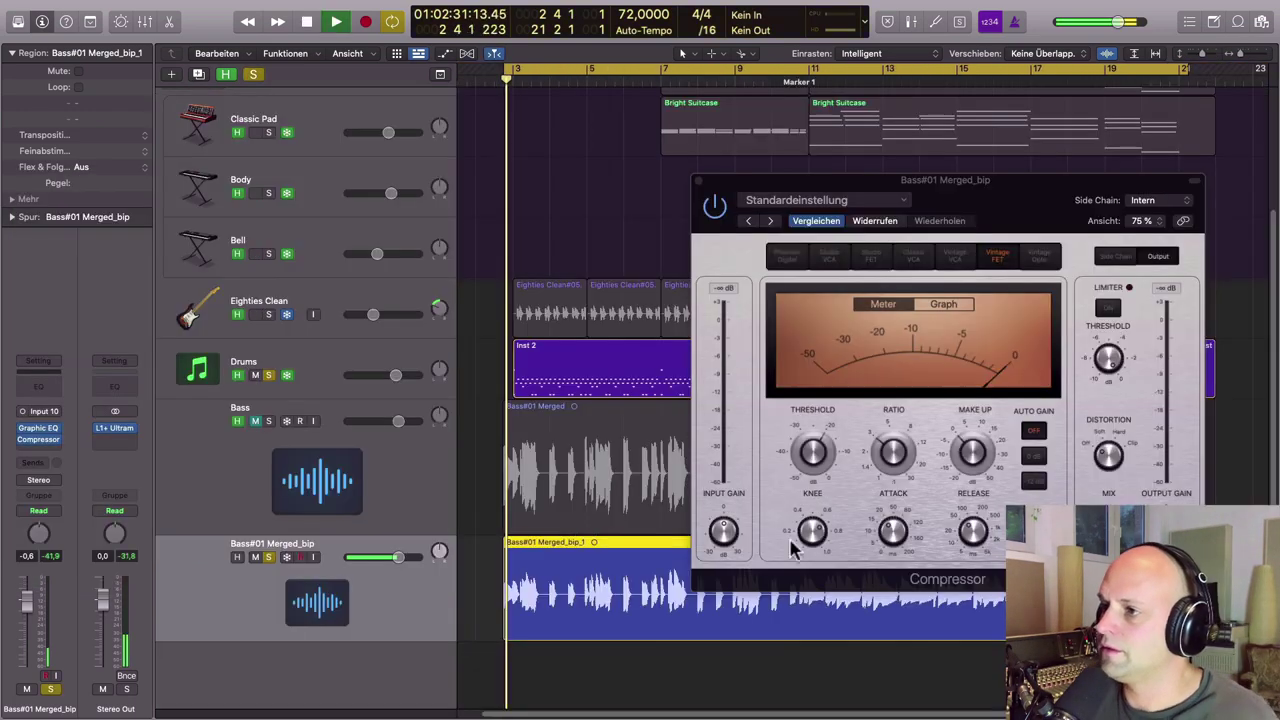
left_click_drag(1010, 192, 823, 140)
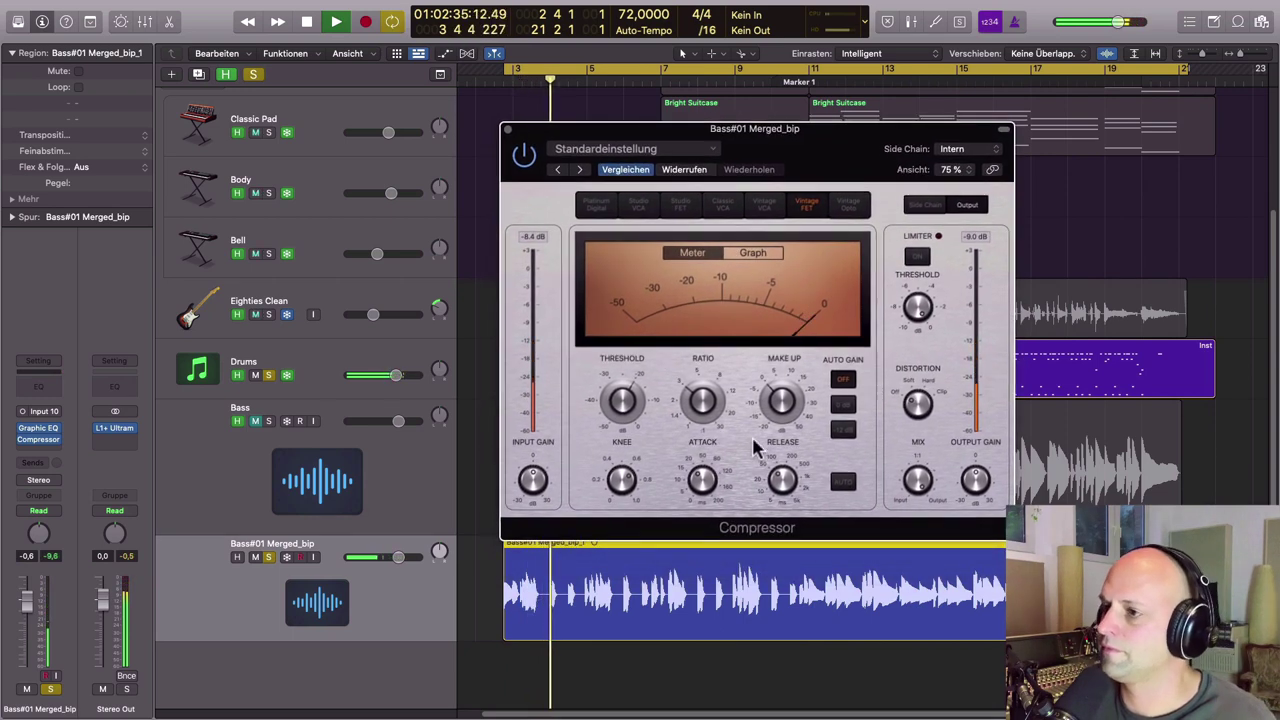
left_click_drag(622, 408, 624, 425)
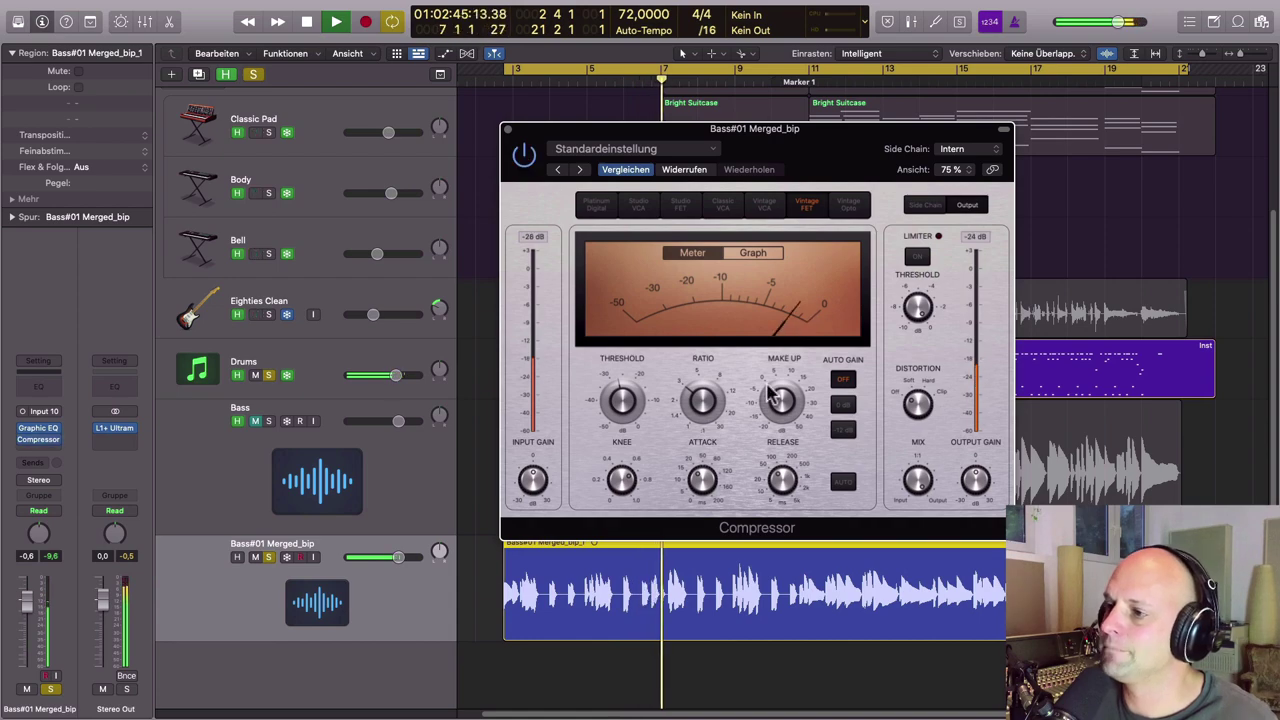
- Compare the bass with the compressor bypassed and active, fine-tune the compressor's threshold and close its window
left_click_drag(868, 166, 830, 166)
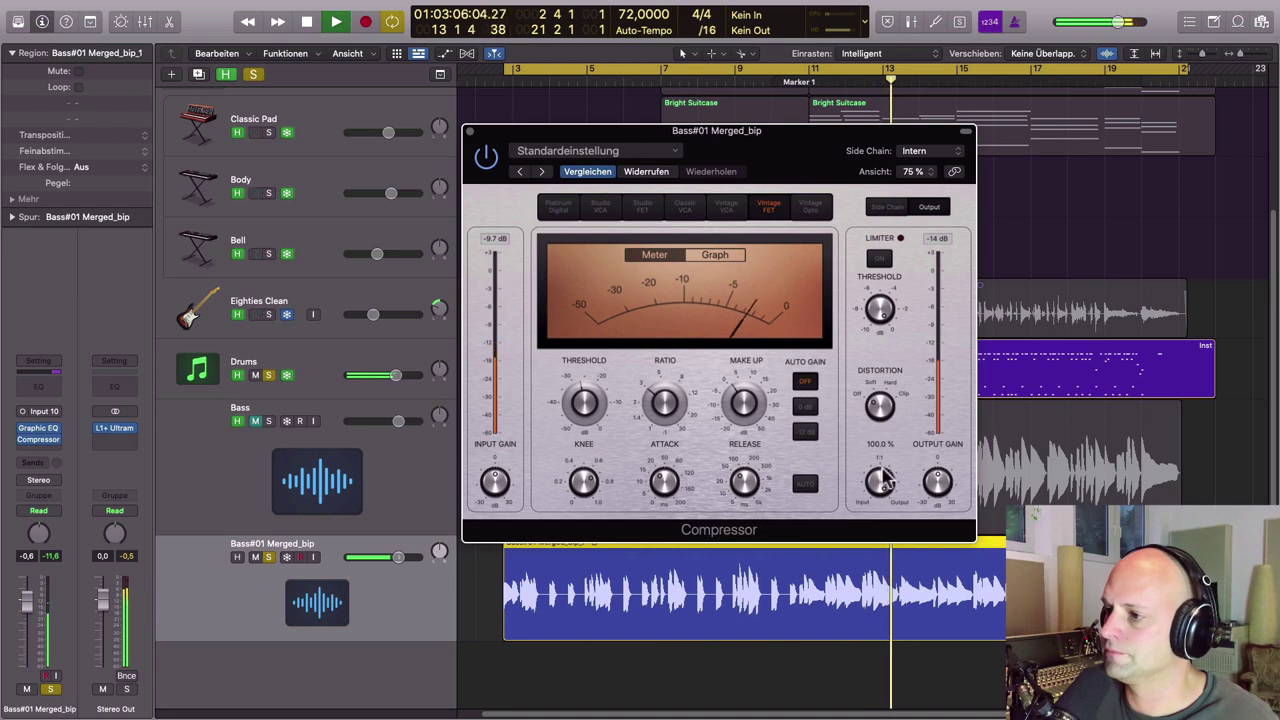
left_click(486, 160)
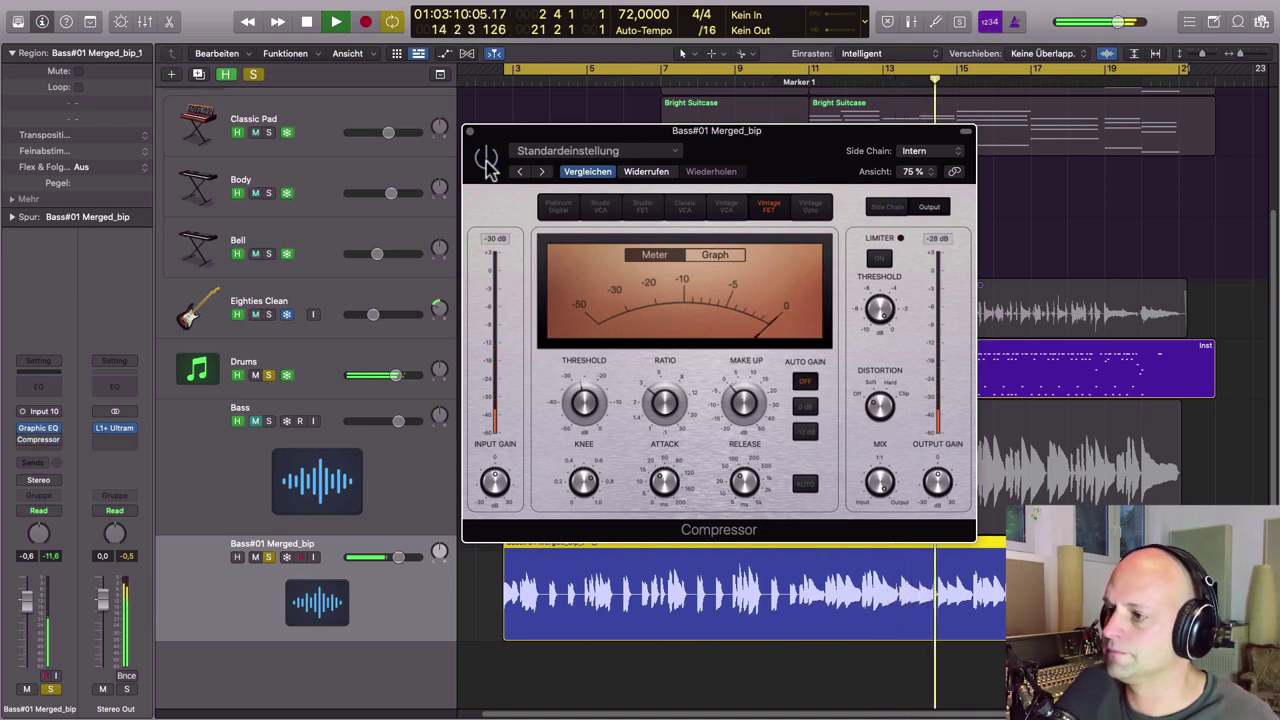
left_click(486, 160)
left_click_drag(583, 400, 595, 390)
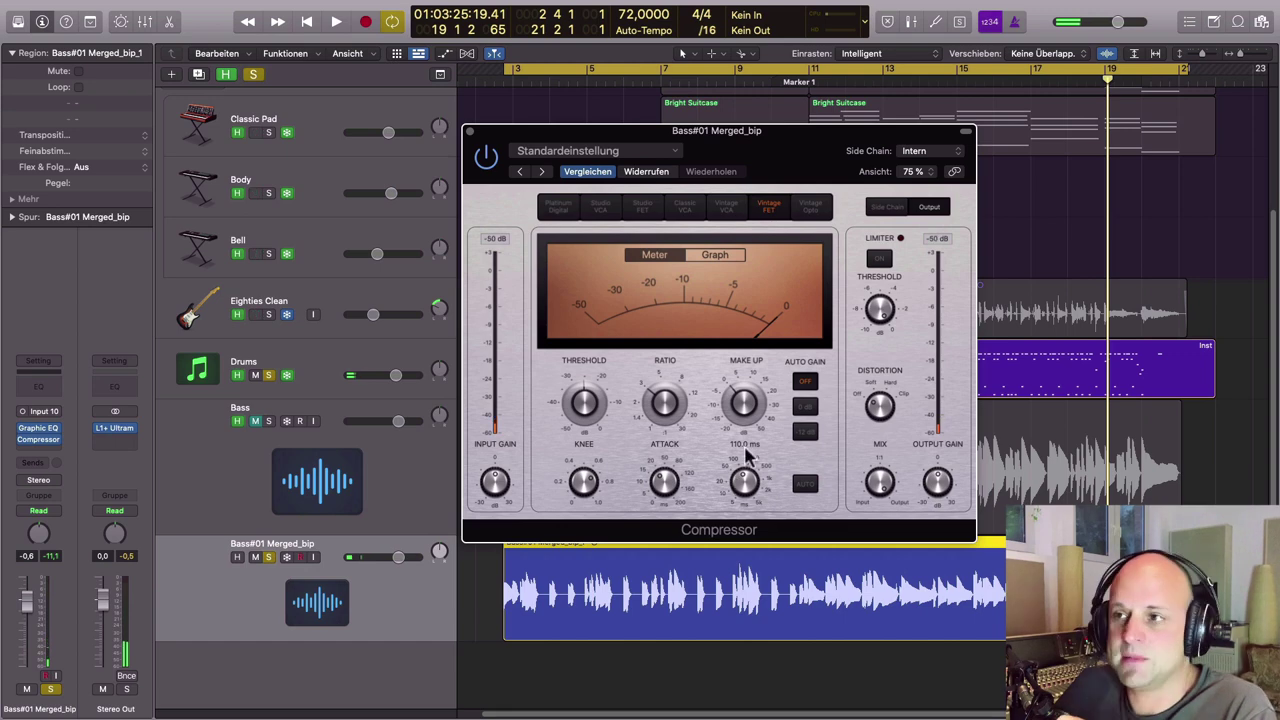
left_click(471, 132)
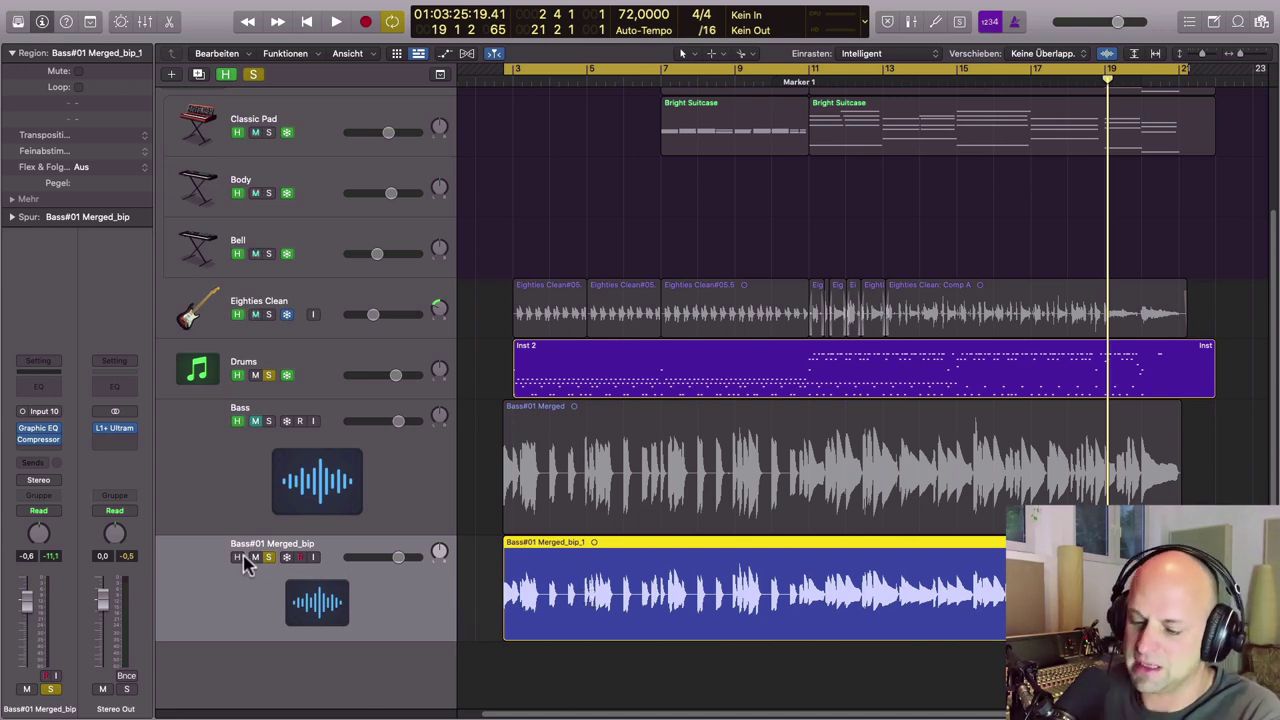
- Show the mixer, unsolo the bounced bass and add a send to Bus 16 on its channel strip
key("x")
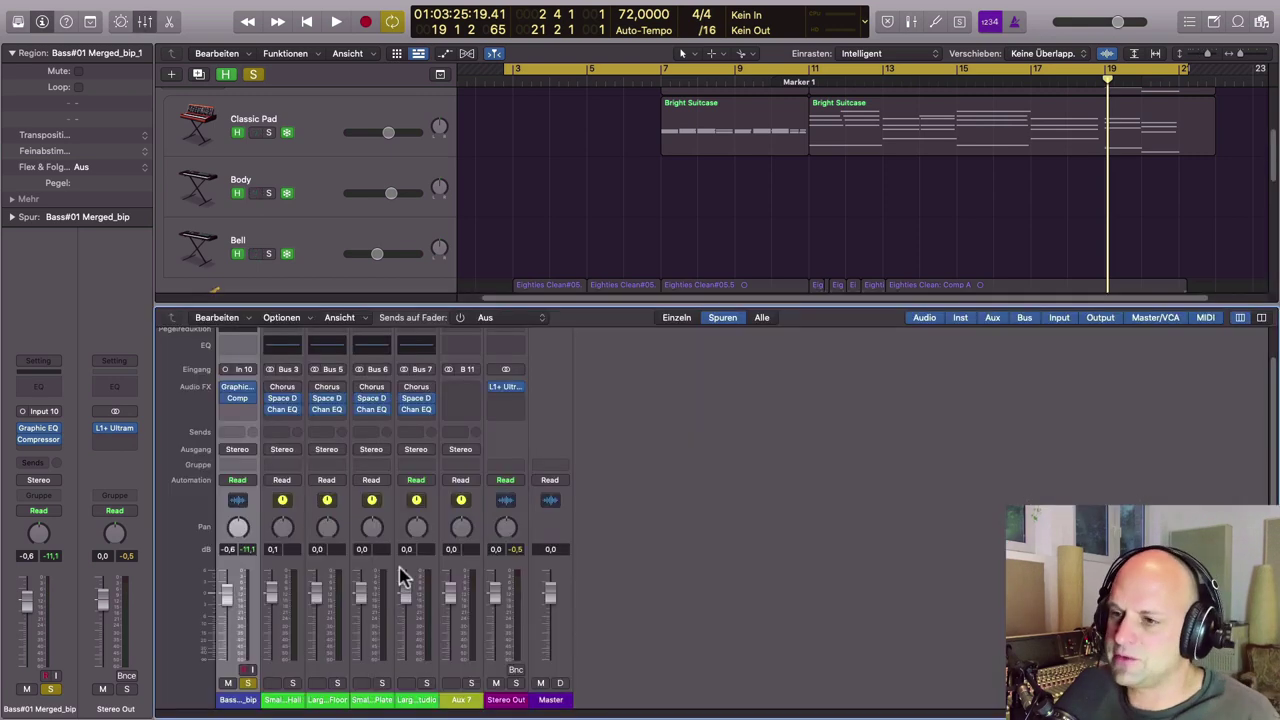
left_click(247, 684)
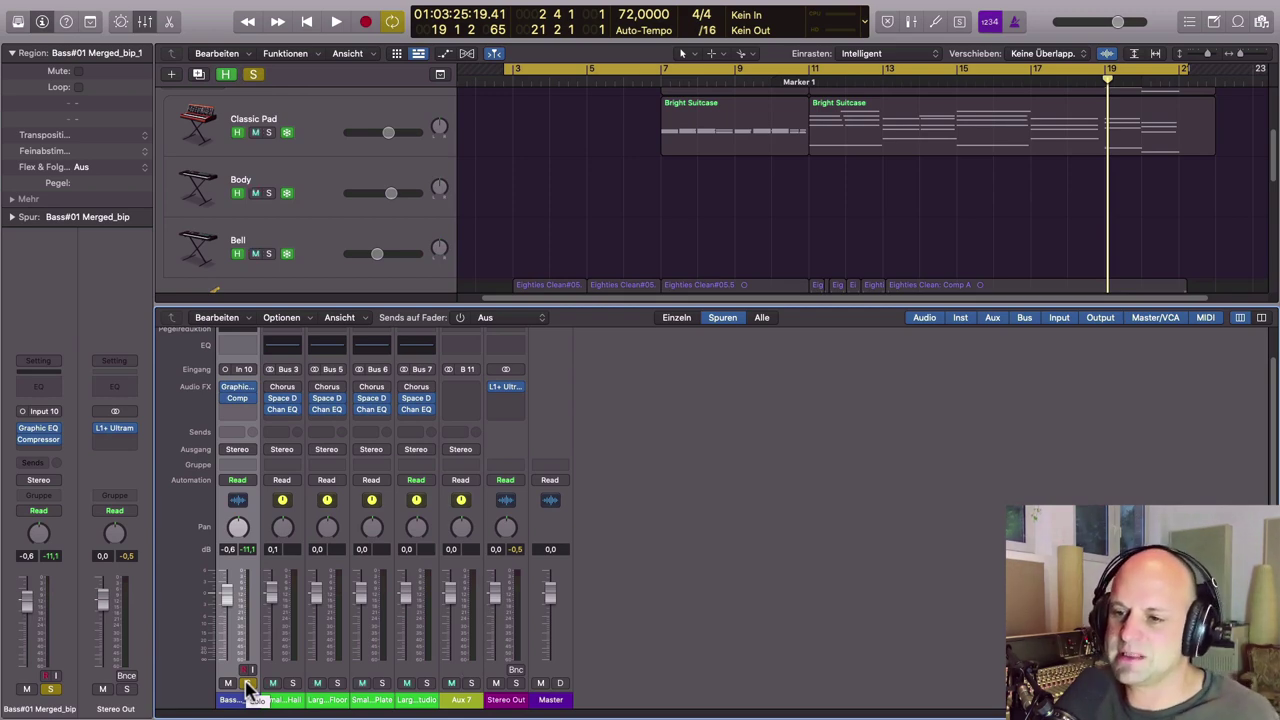
left_click(247, 684)
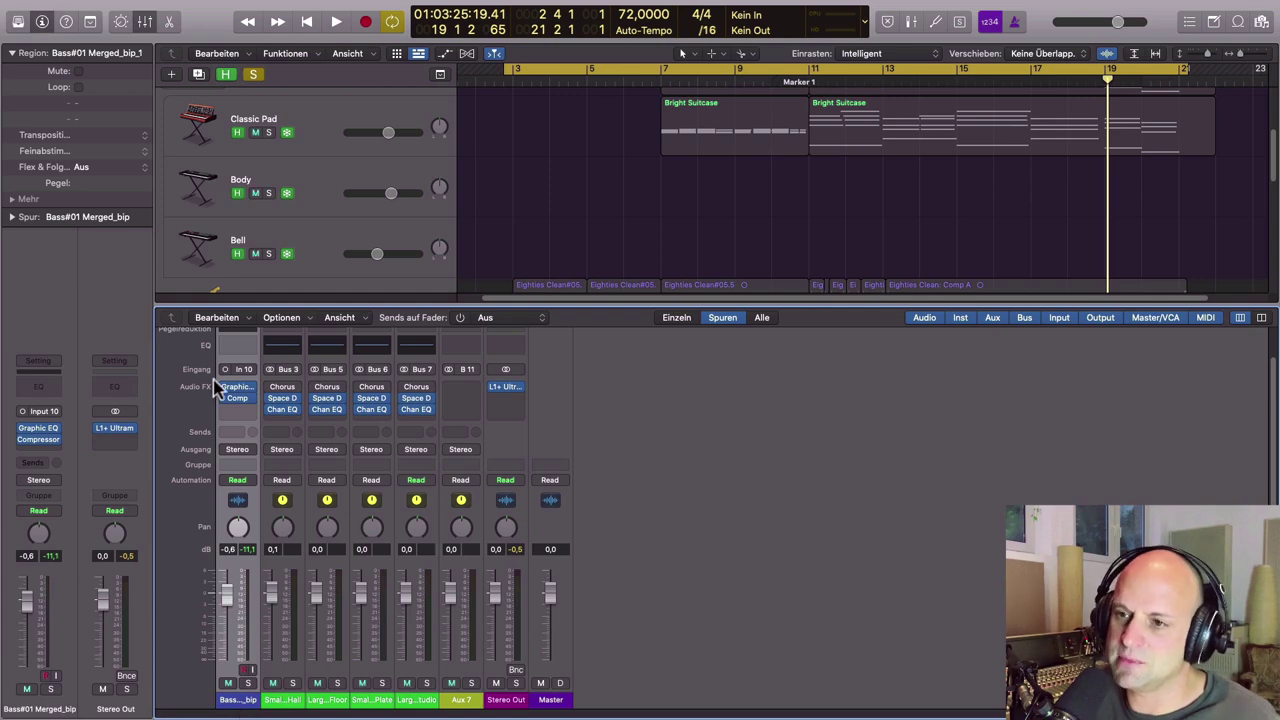
left_click(240, 432)
mouse_move(242, 451)
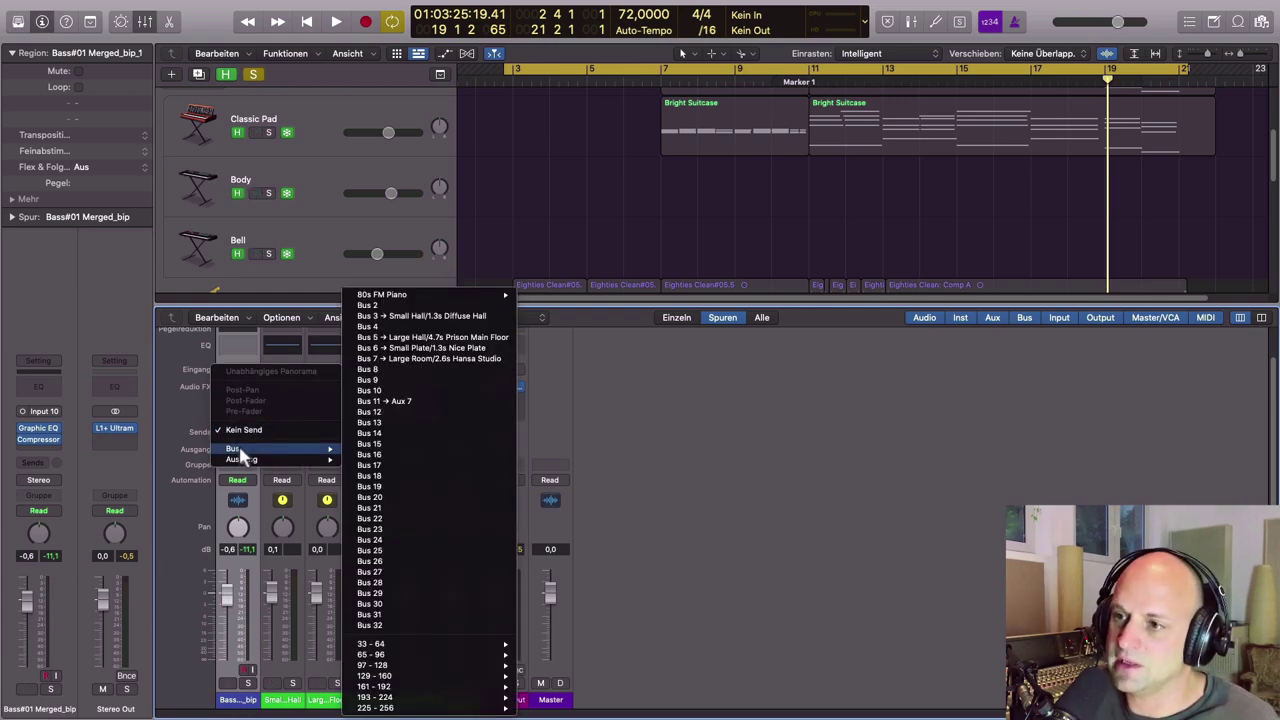
left_click(421, 455)
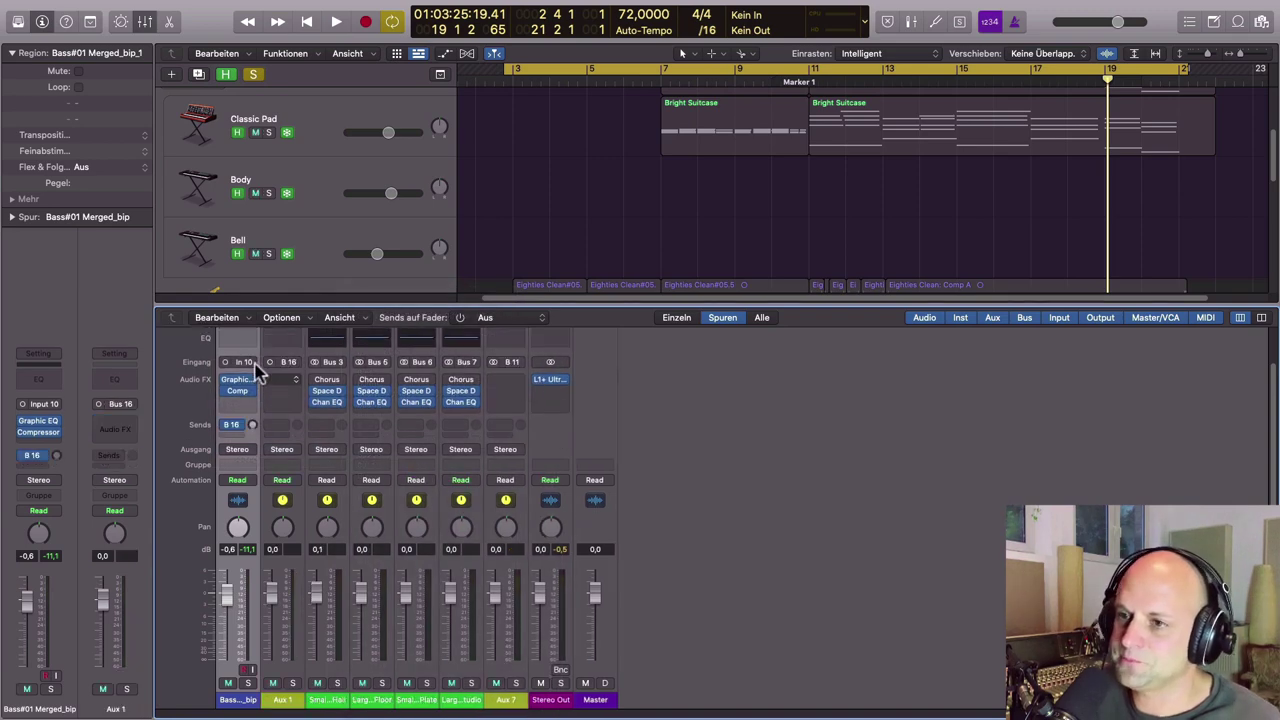
- Insert the mono Waves Aphex Vintage Exciter on the Aux 1 channel fed by Bus 16
left_click(289, 379)
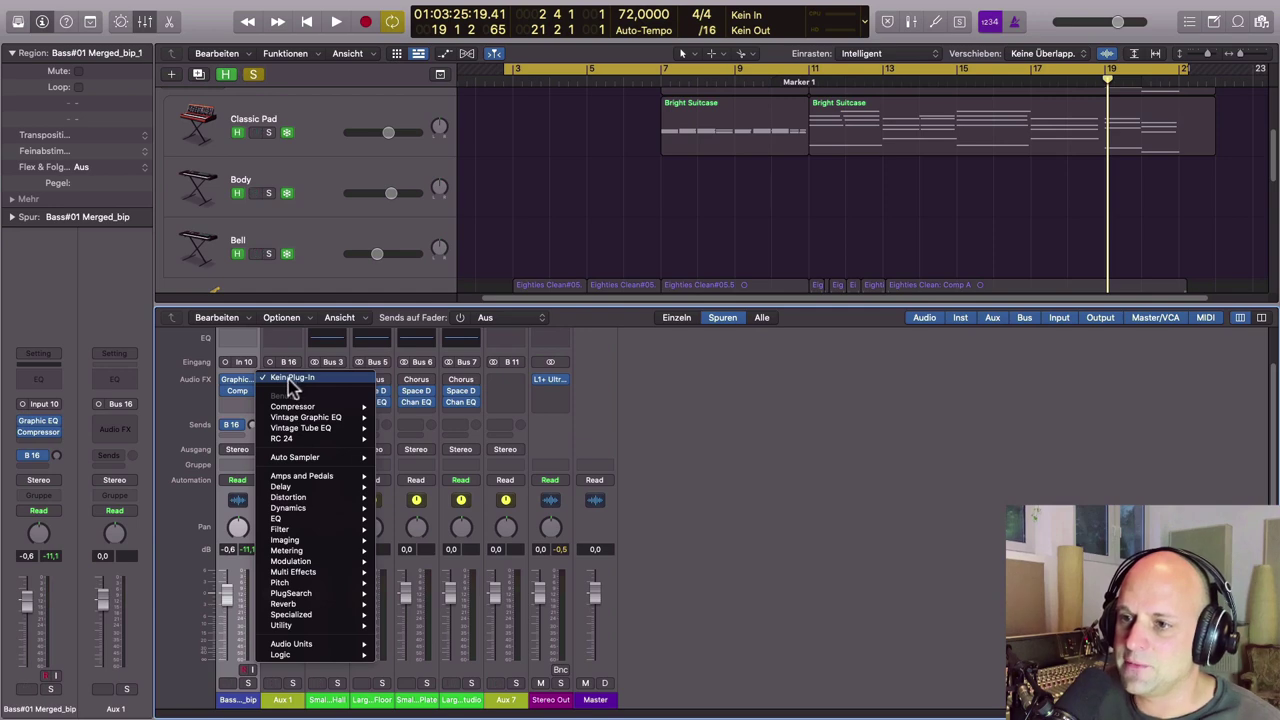
mouse_move(300, 644)
mouse_move(437, 709)
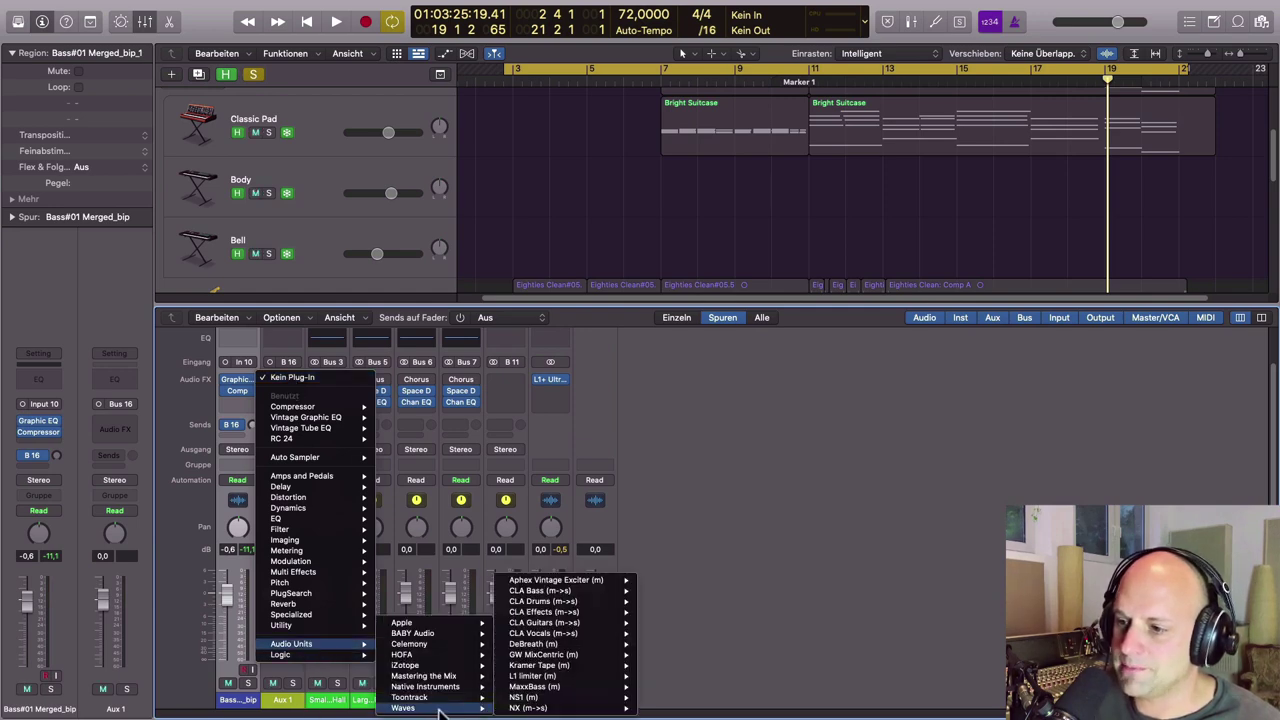
mouse_move(608, 582)
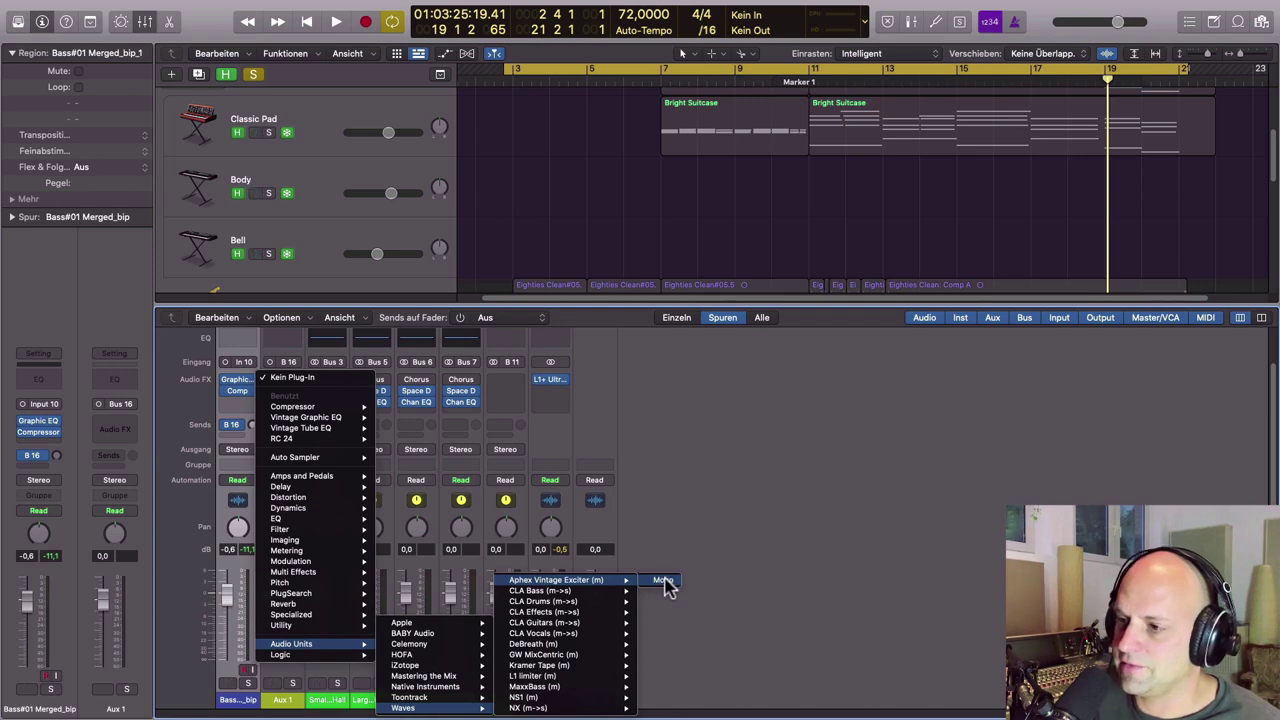
left_click(663, 581)
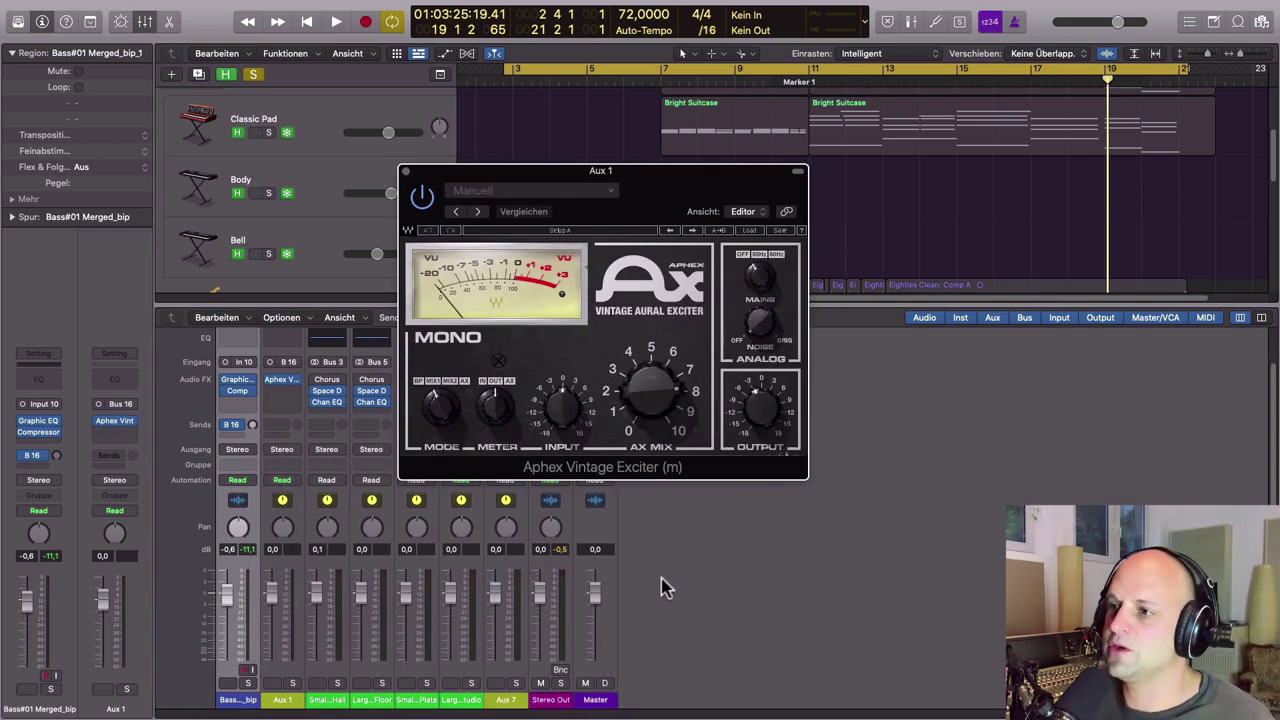
- Load the exciter's Crisp Drums factory preset and switch its mode to AX
left_click_drag(645, 187, 761, 200)
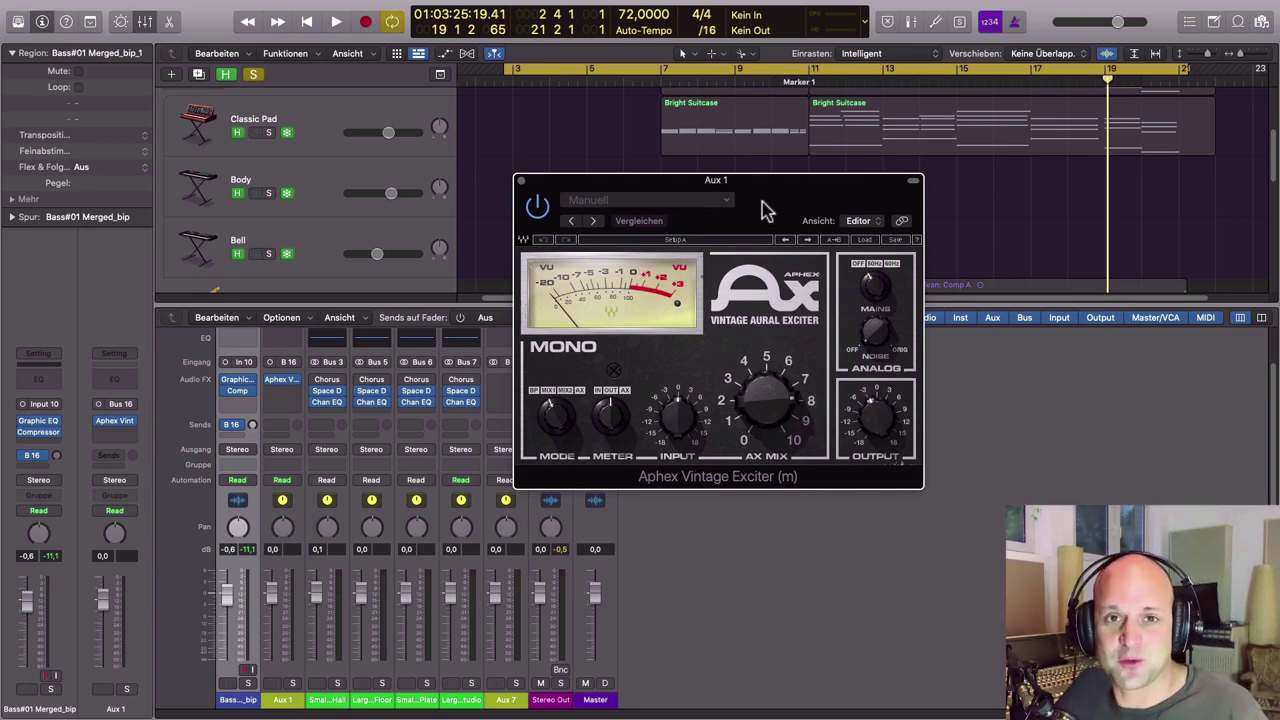
left_click(723, 204)
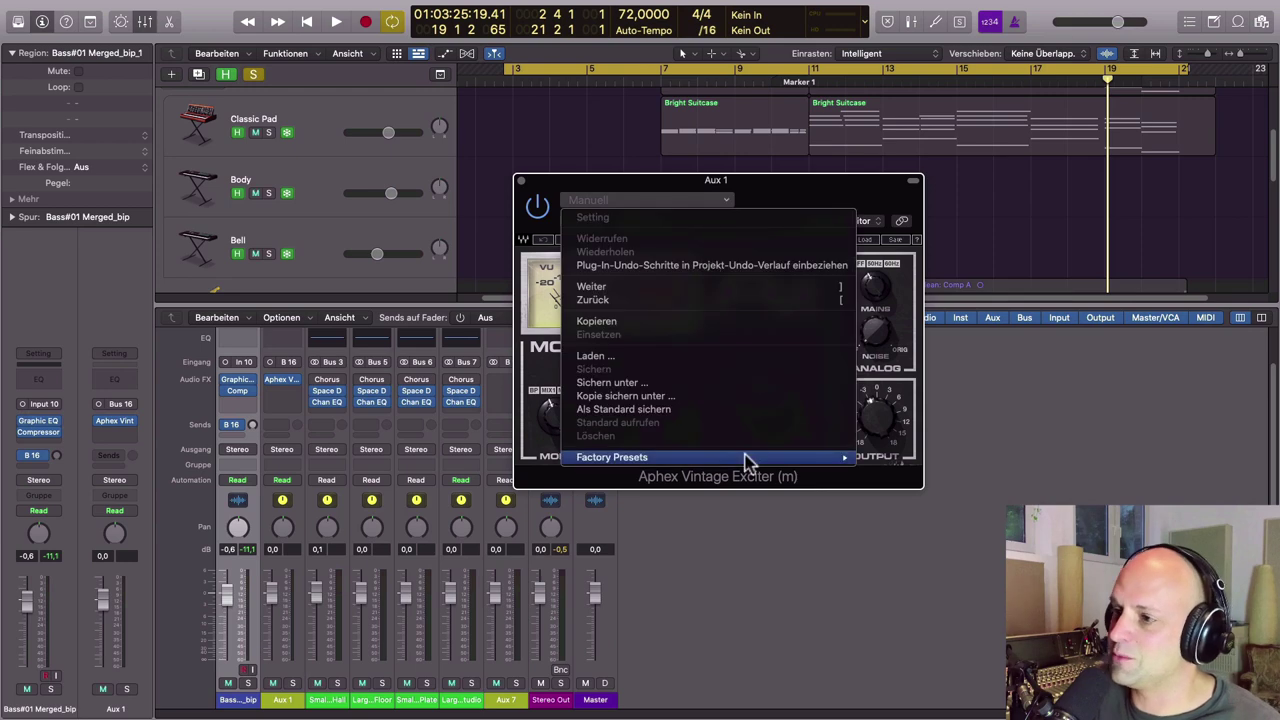
mouse_move(748, 460)
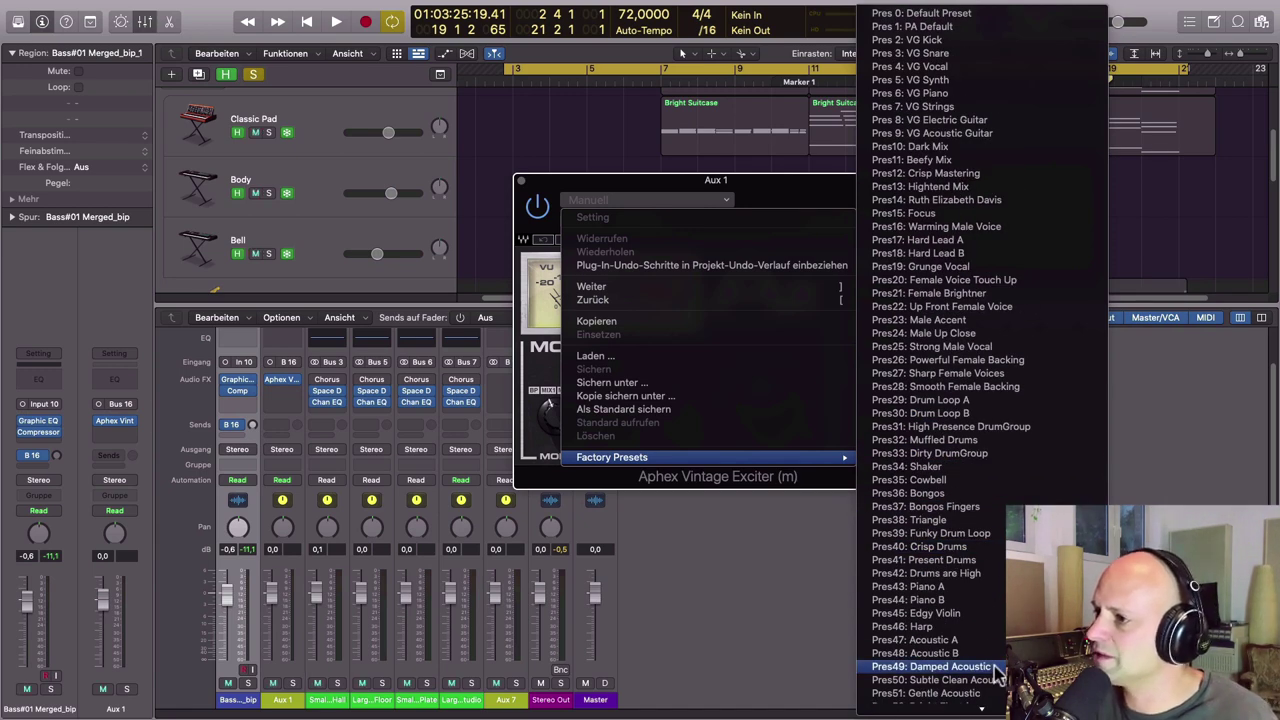
left_click(950, 553)
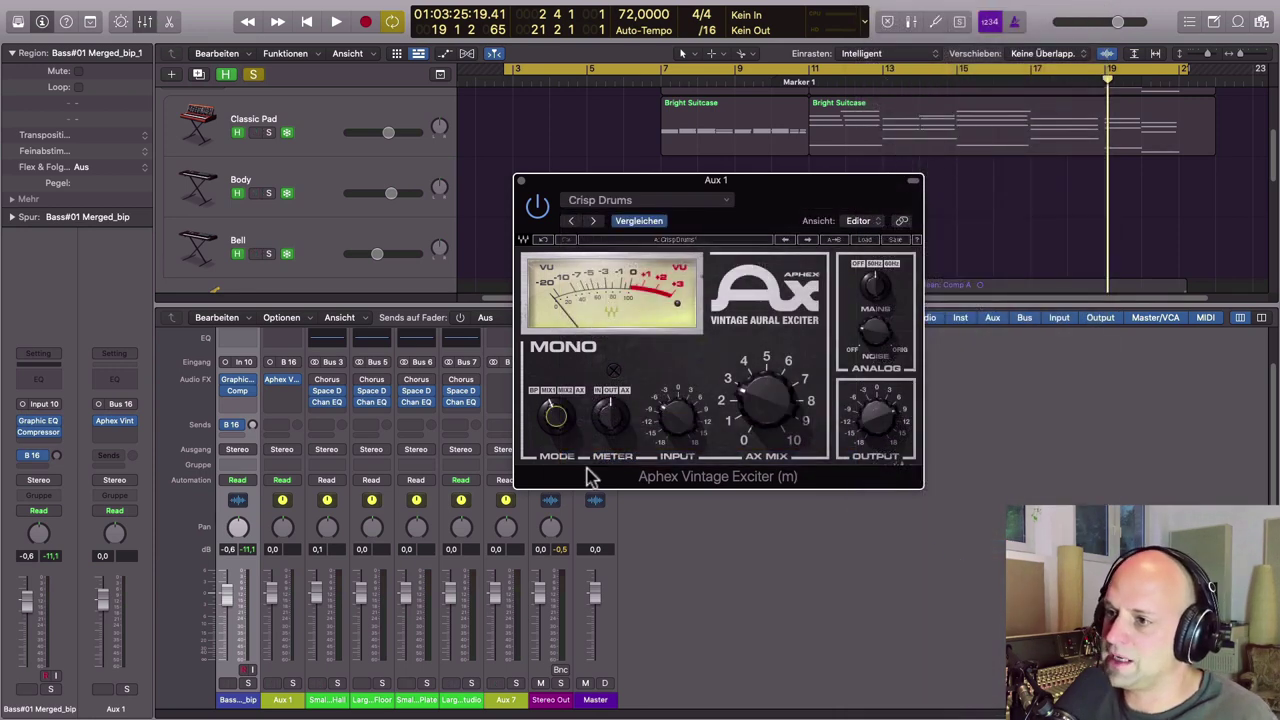
left_click_drag(560, 422, 577, 460)
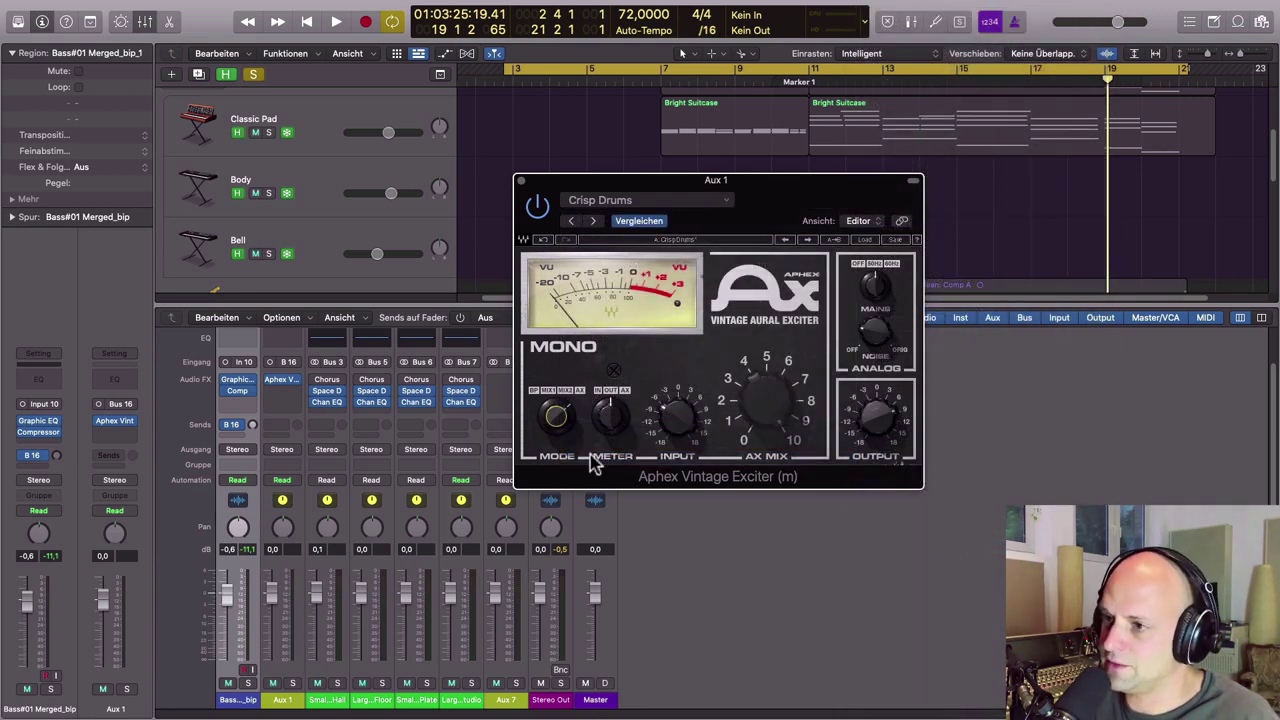
left_click(237, 436)
mouse_move(330, 455)
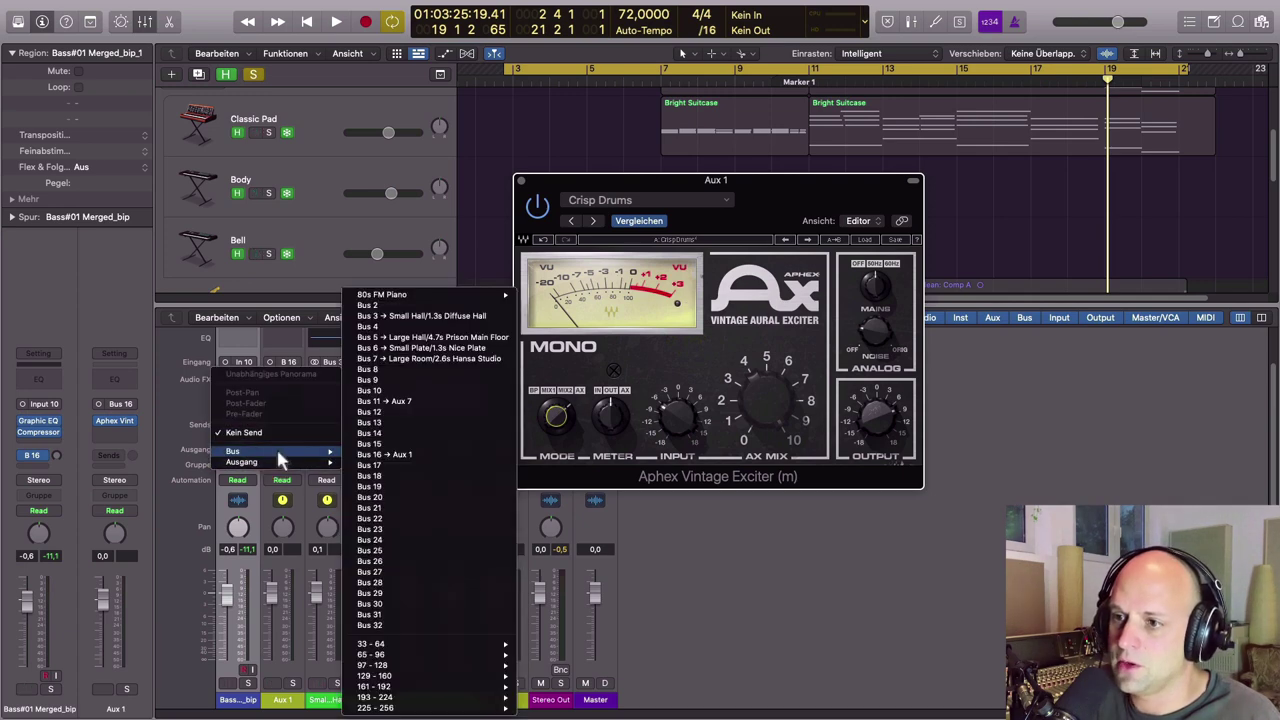
left_click(372, 457)
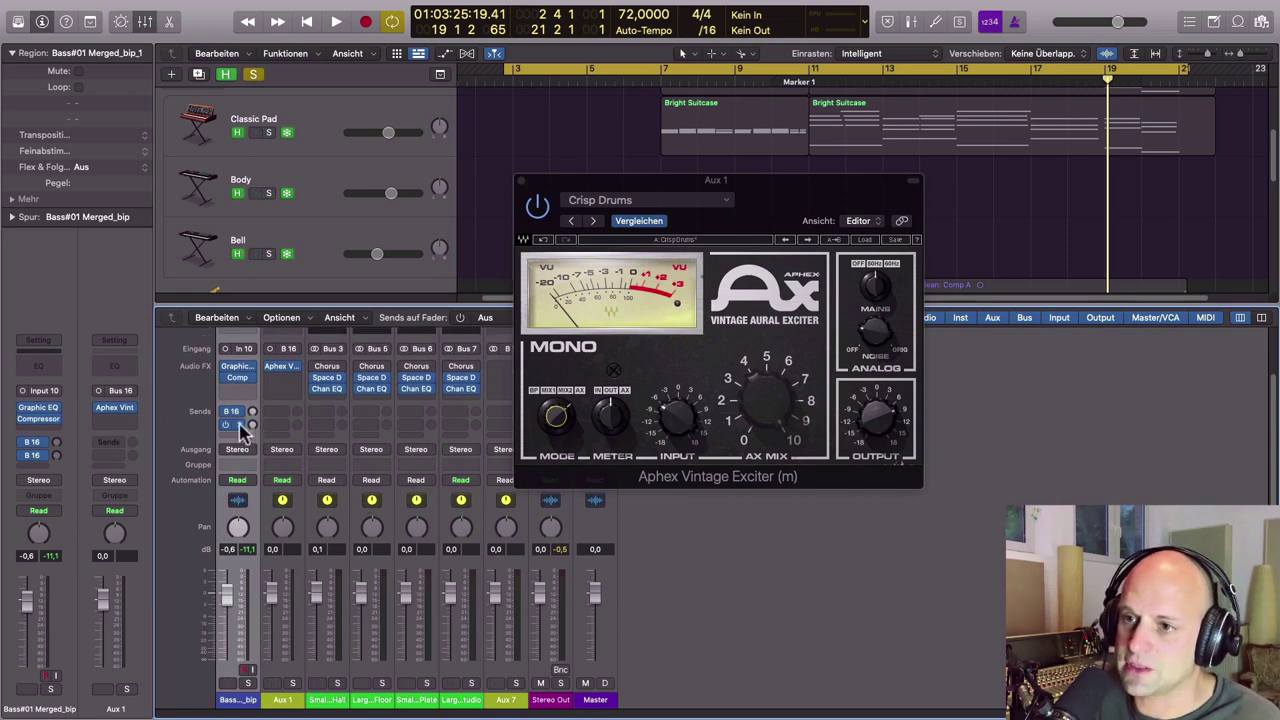
left_click(236, 424)
left_click(262, 501)
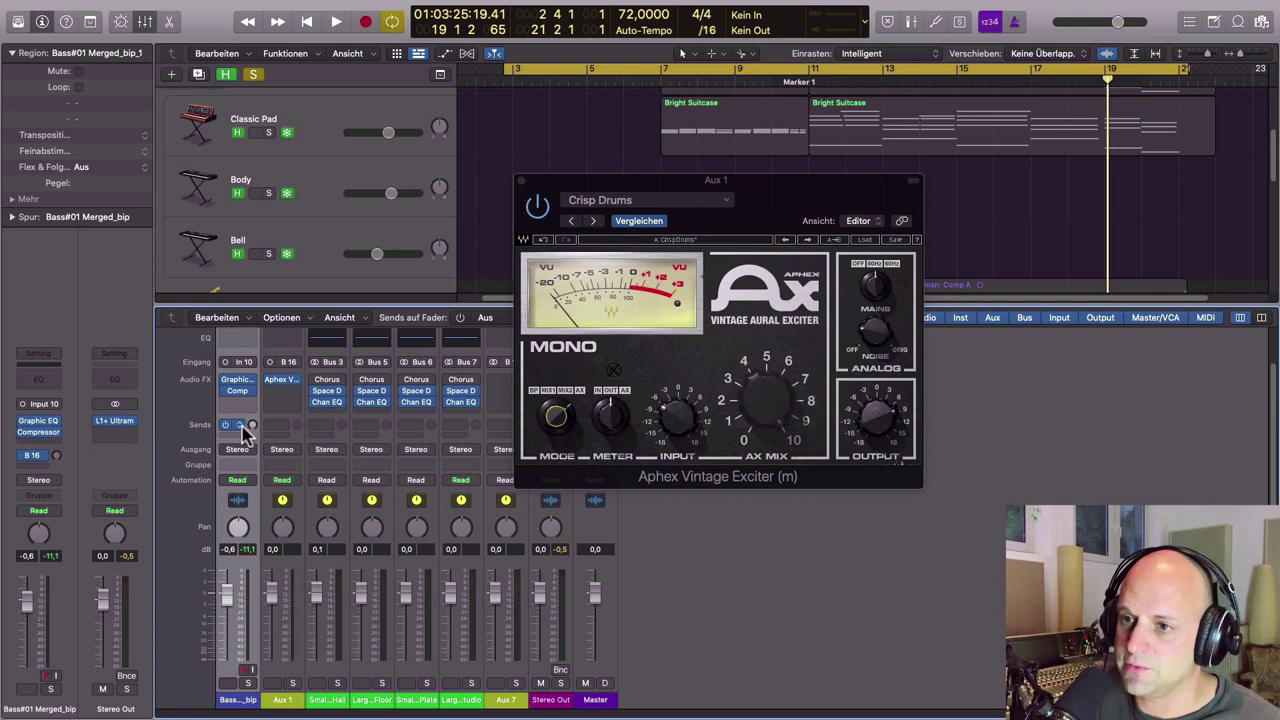
- Set the bass's Bus 16 send to pre-fader, pull the bass fader fully down and solo Aux 1
left_click(245, 427)
left_click(258, 487)
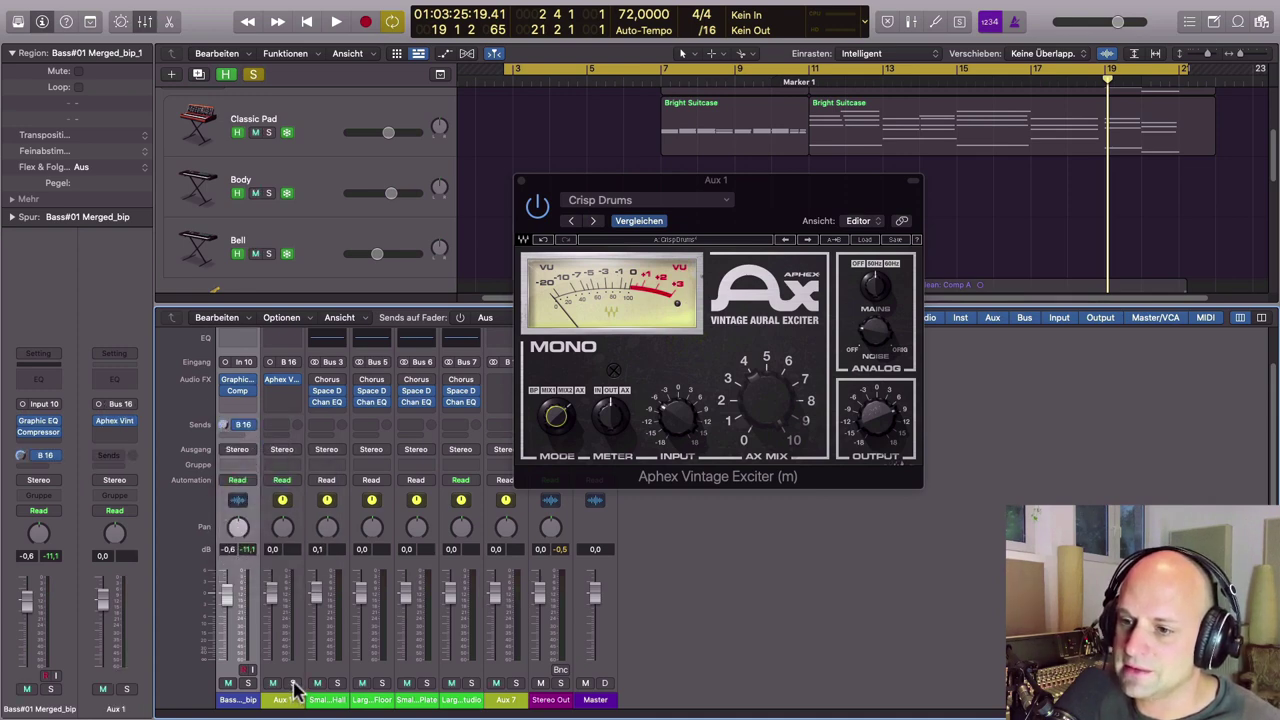
left_click(292, 683)
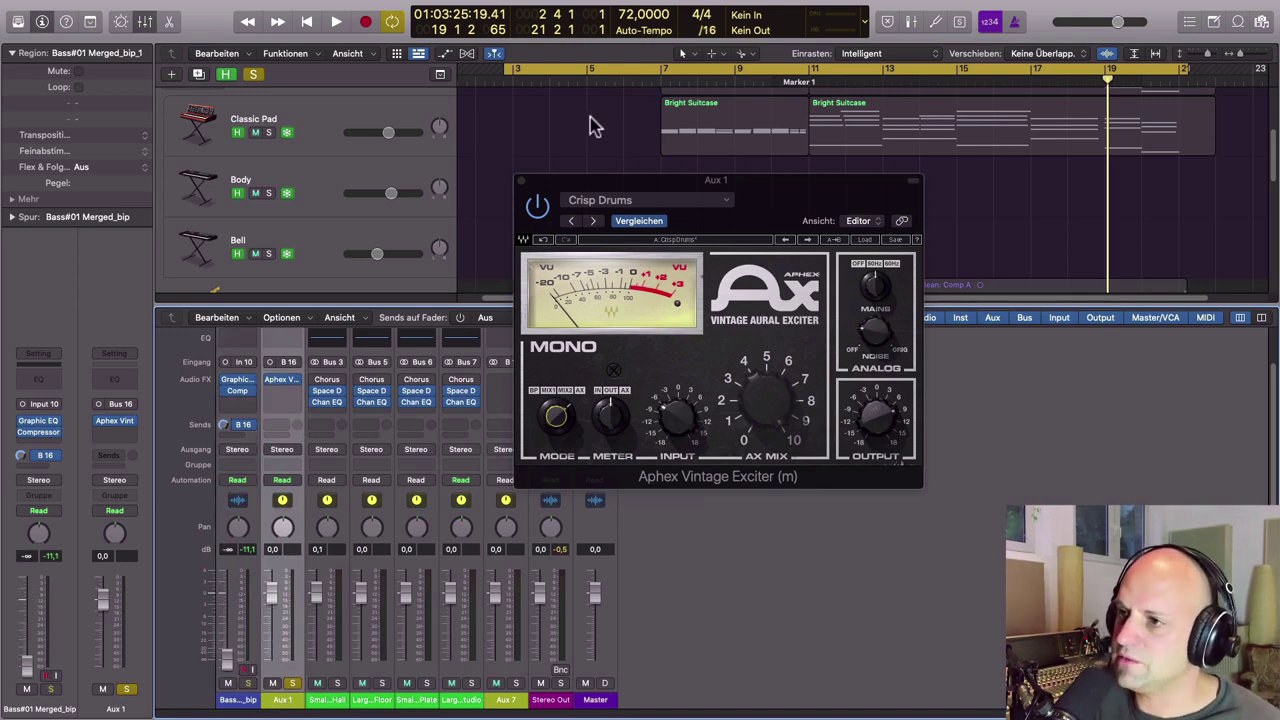
- Play the soloed exciter signal on Aux 1 and adjust the exciter's input and output levels while listening
left_click(539, 208)
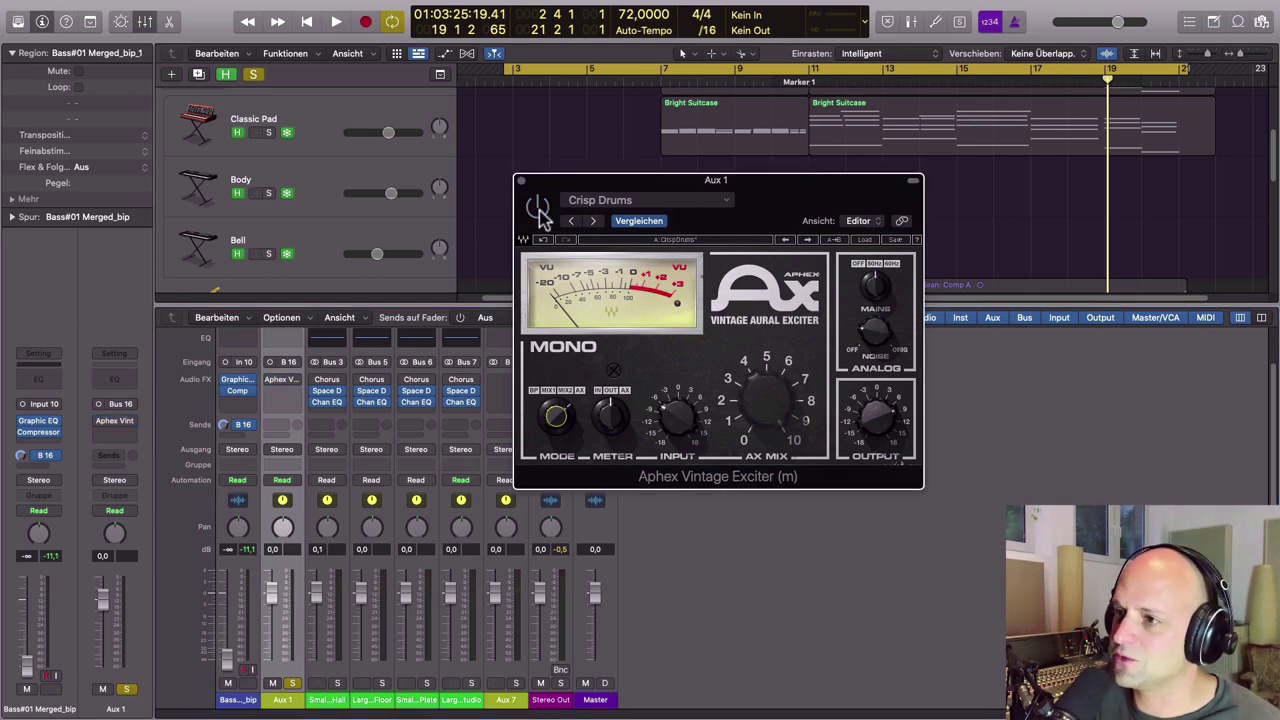
left_click(539, 209)
key("space")
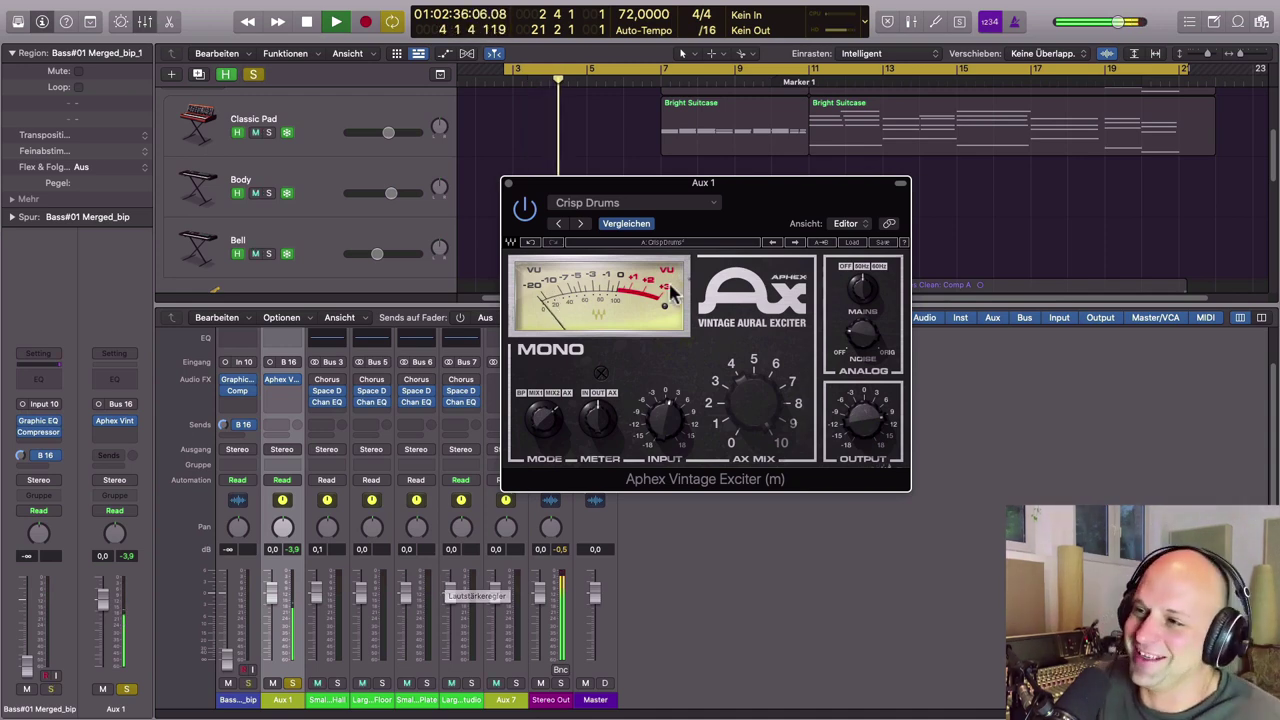
left_click_drag(757, 210, 752, 214)
left_click_drag(662, 422, 662, 405)
left_click_drag(860, 428, 860, 400)
left_click(858, 425)
left_click(658, 426)
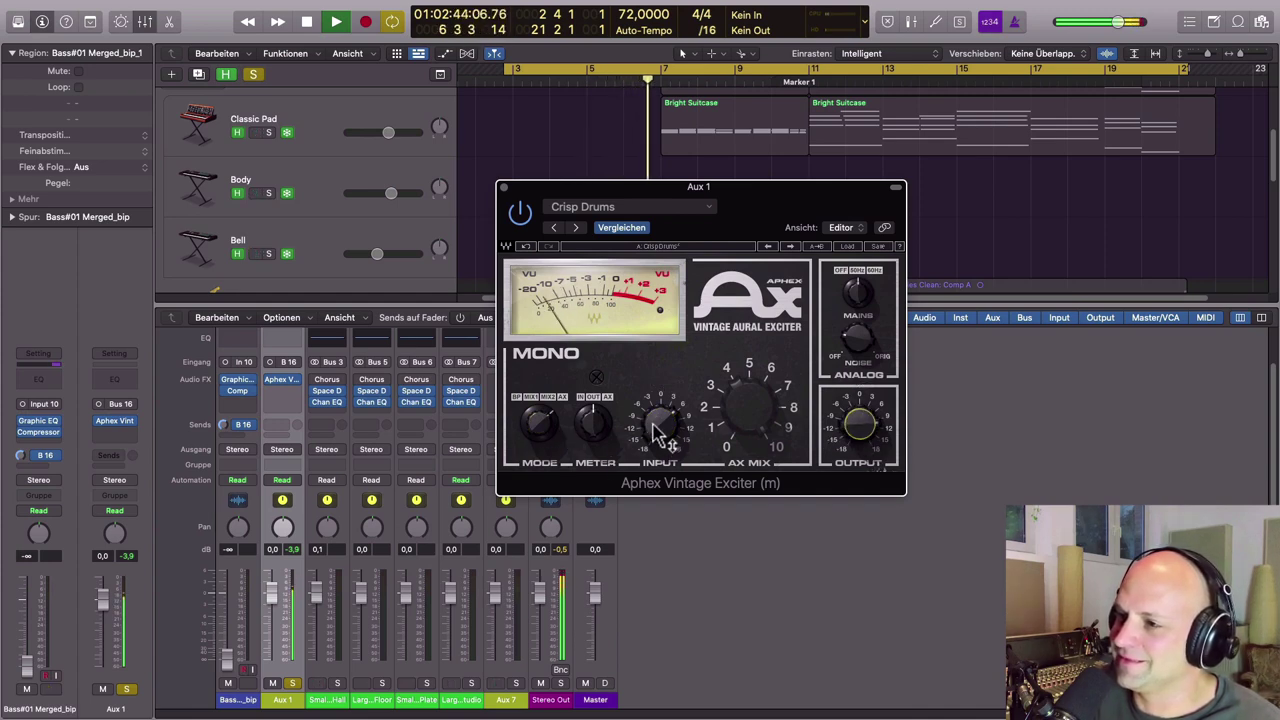
mouse_move(660, 430)
key("space")
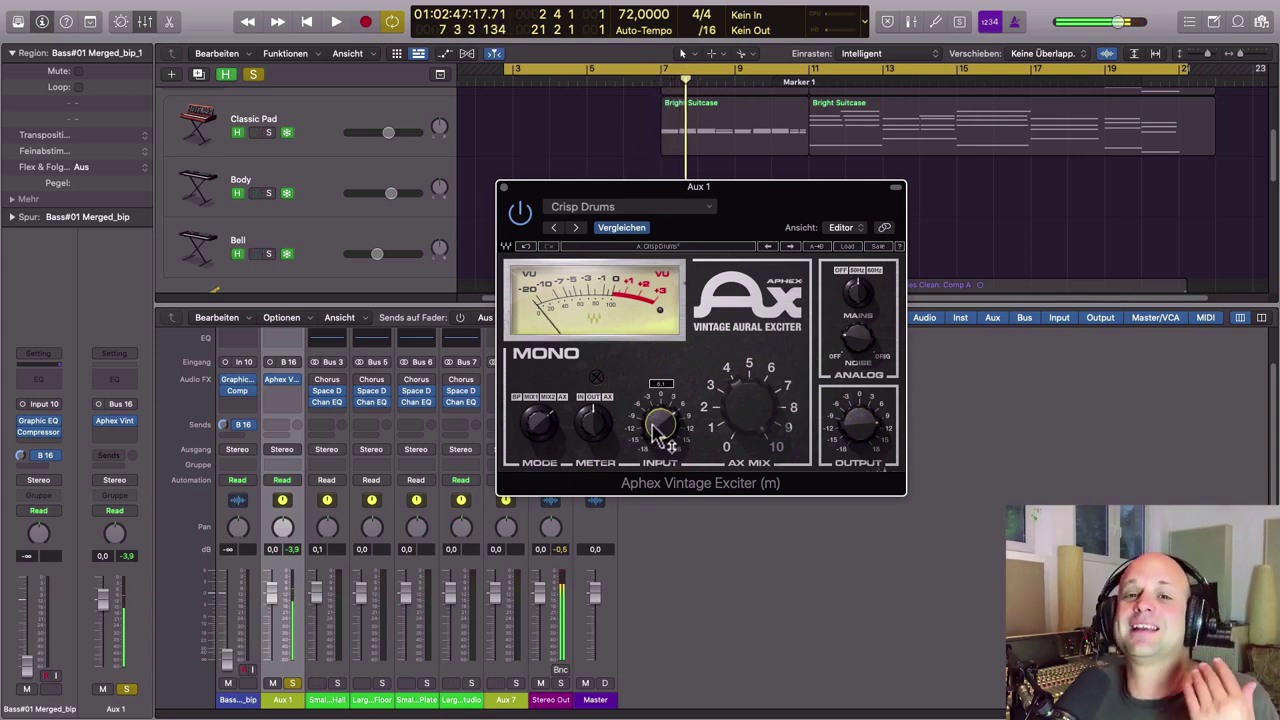
- Restore the bass fader to -0.2 dB, pull Aux 1 fully down, close the exciter and play the soloed bass
left_click_drag(227, 668, 285, 704)
left_click(505, 187)
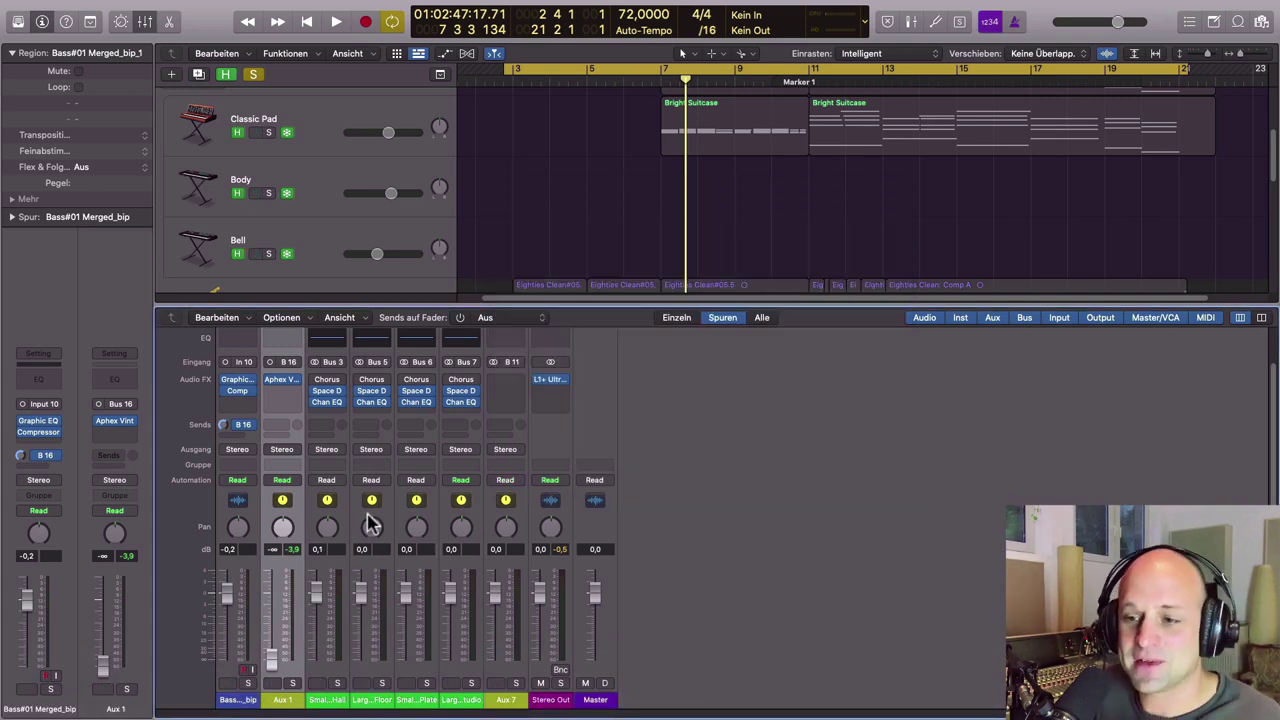
left_click(247, 683)
key("space")
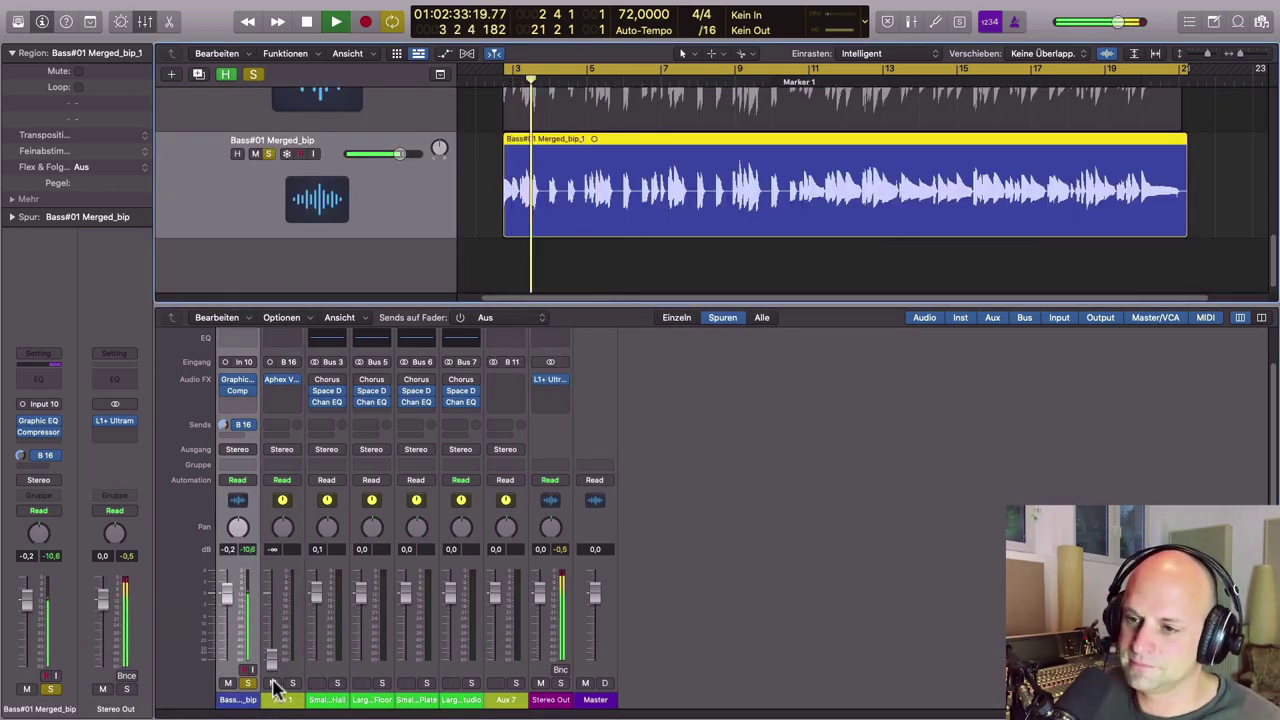
- Blend the exciter return under the bass, solo the drums as well and settle the Aux 1 fader at -12.2 dB
left_click_drag(275, 672, 272, 624)
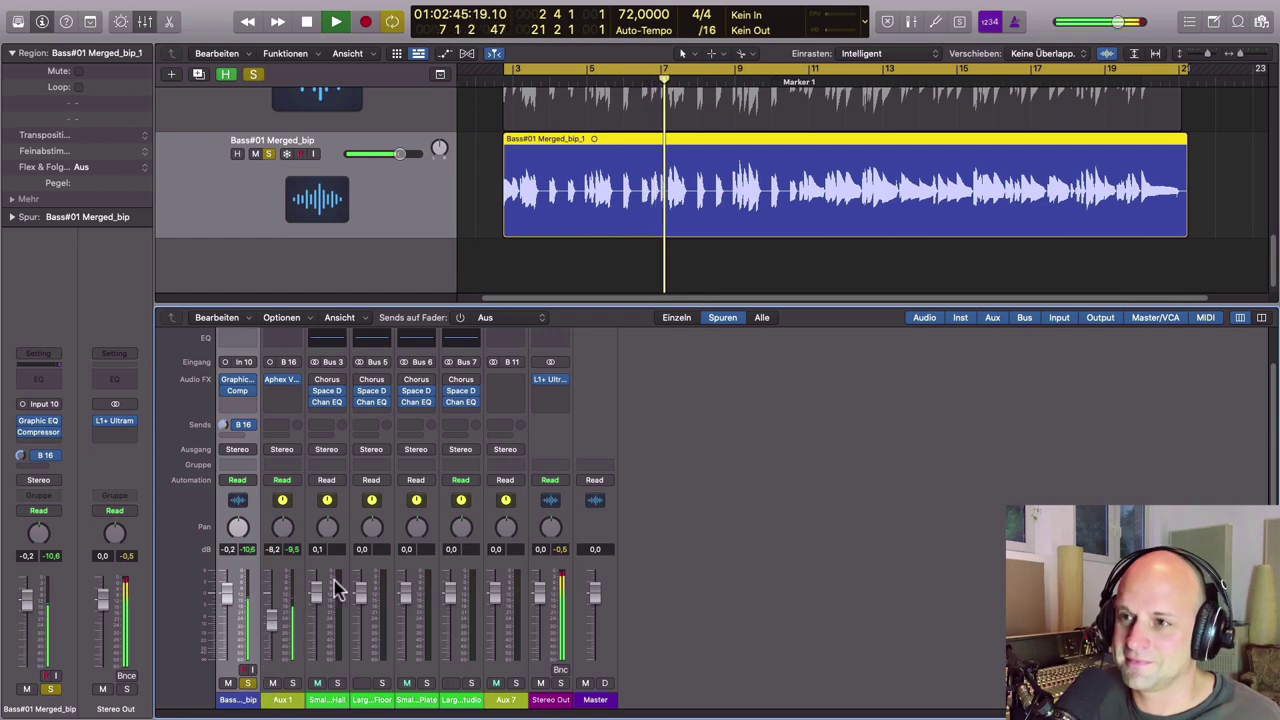
scroll(337, 186, "up", 2)
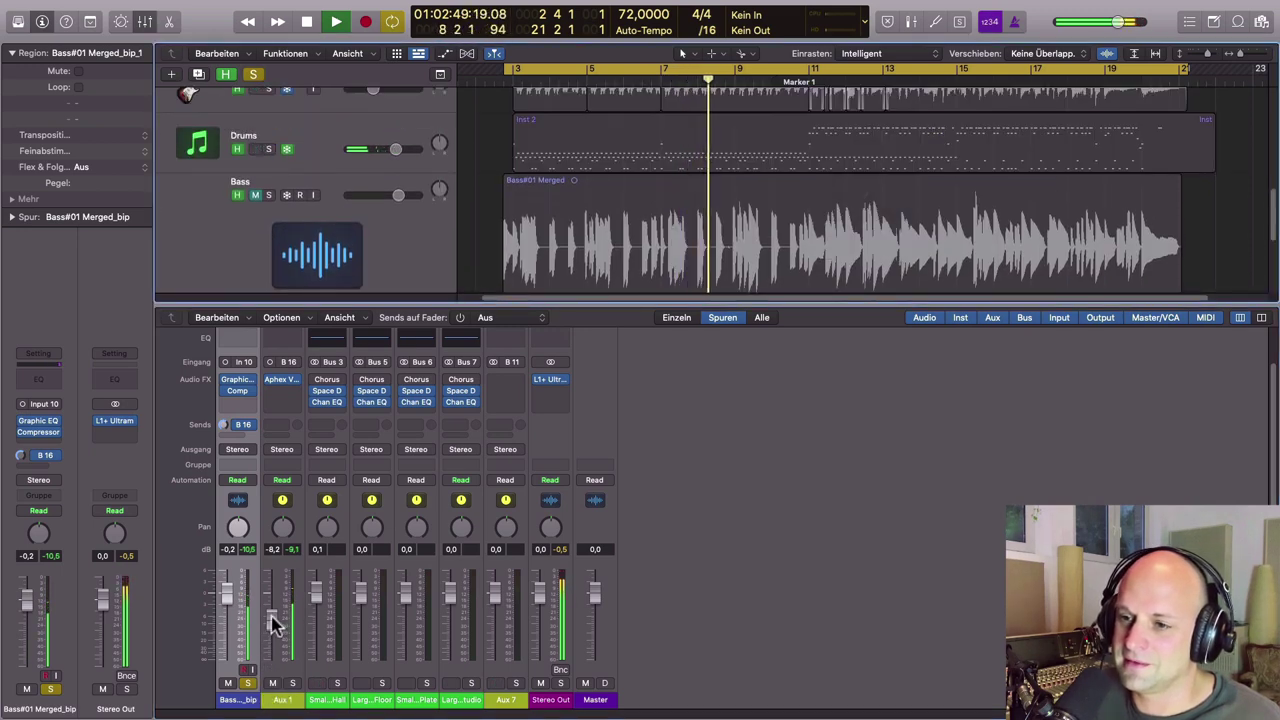
mouse_move(273, 623)
left_mouse_down()
mouse_move(271, 662)
mouse_move(286, 623)
left_mouse_up()
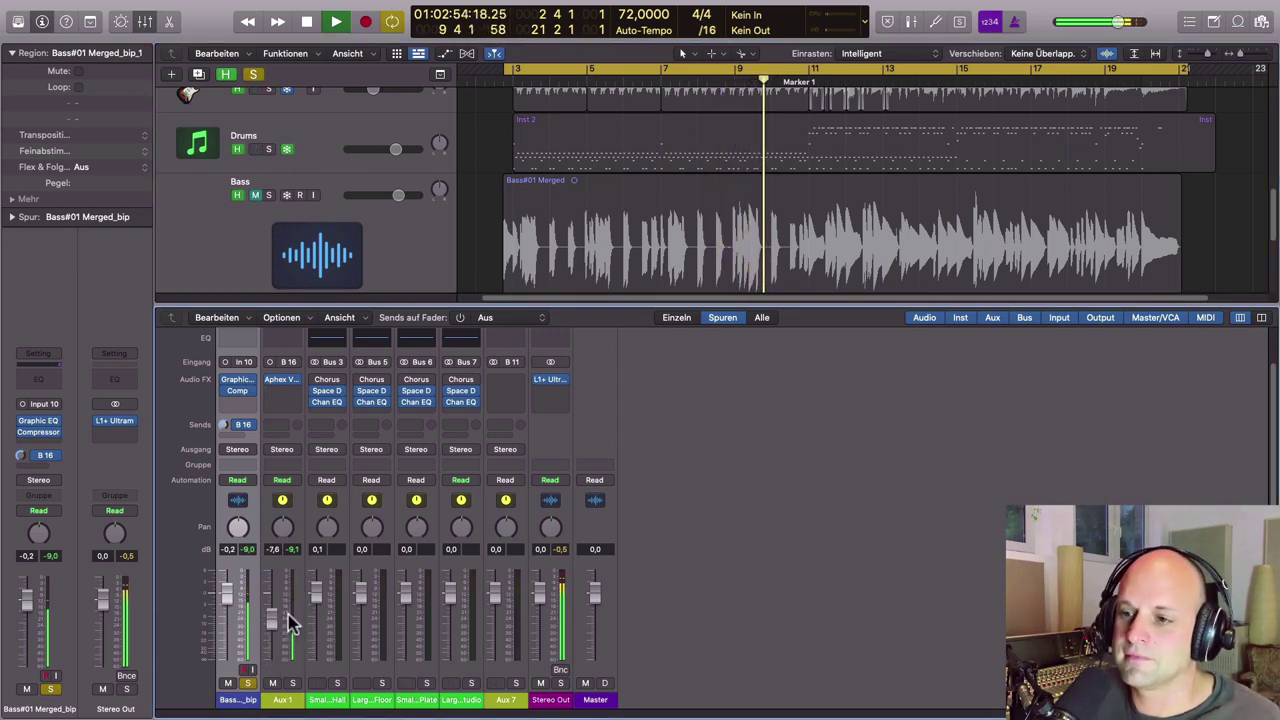
left_click(269, 149)
left_click_drag(271, 617, 275, 643)
key("space")
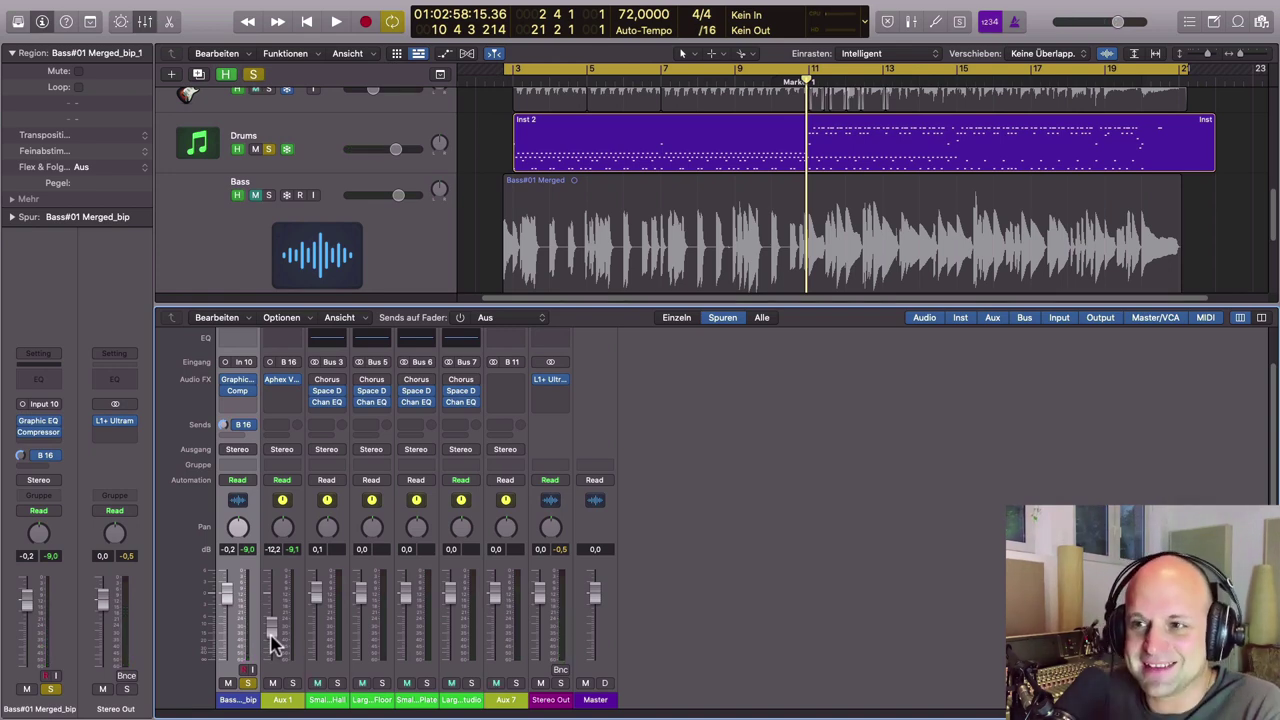
- Reopen the Aphex Vintage Exciter on Aux 1 and reposition its window over the mixer
left_click(286, 387)
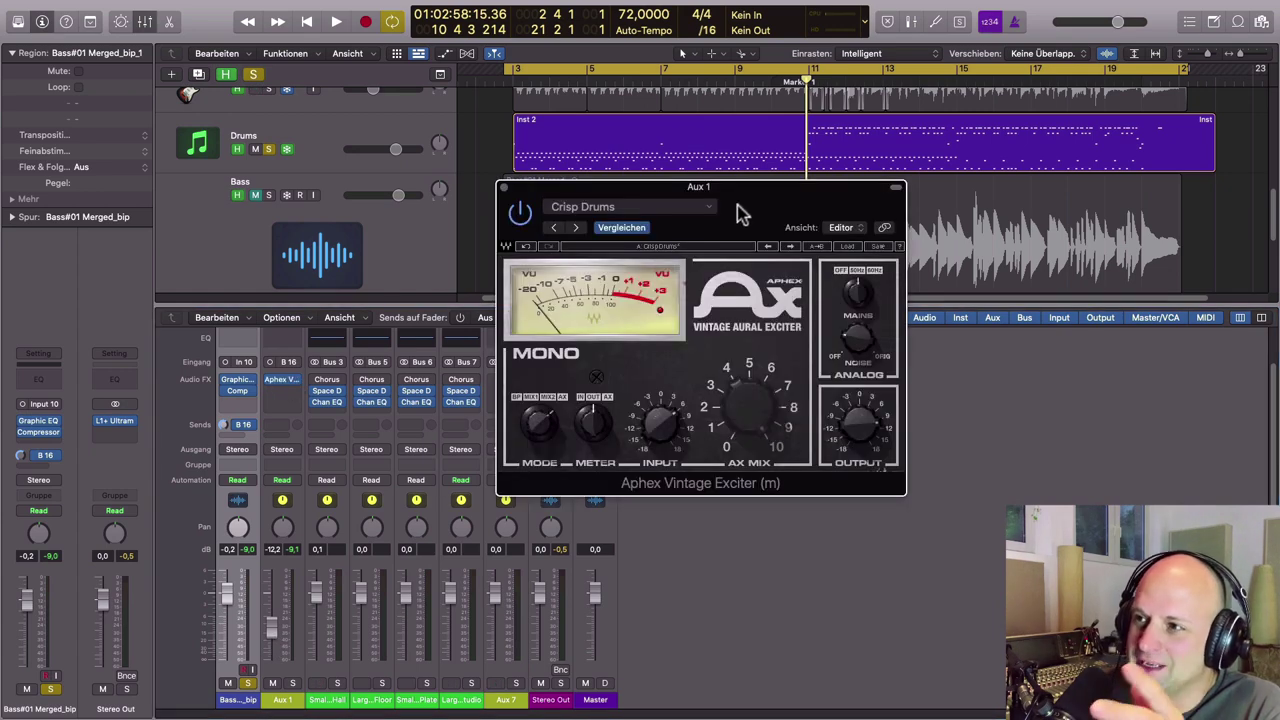
left_click_drag(771, 194, 801, 203)
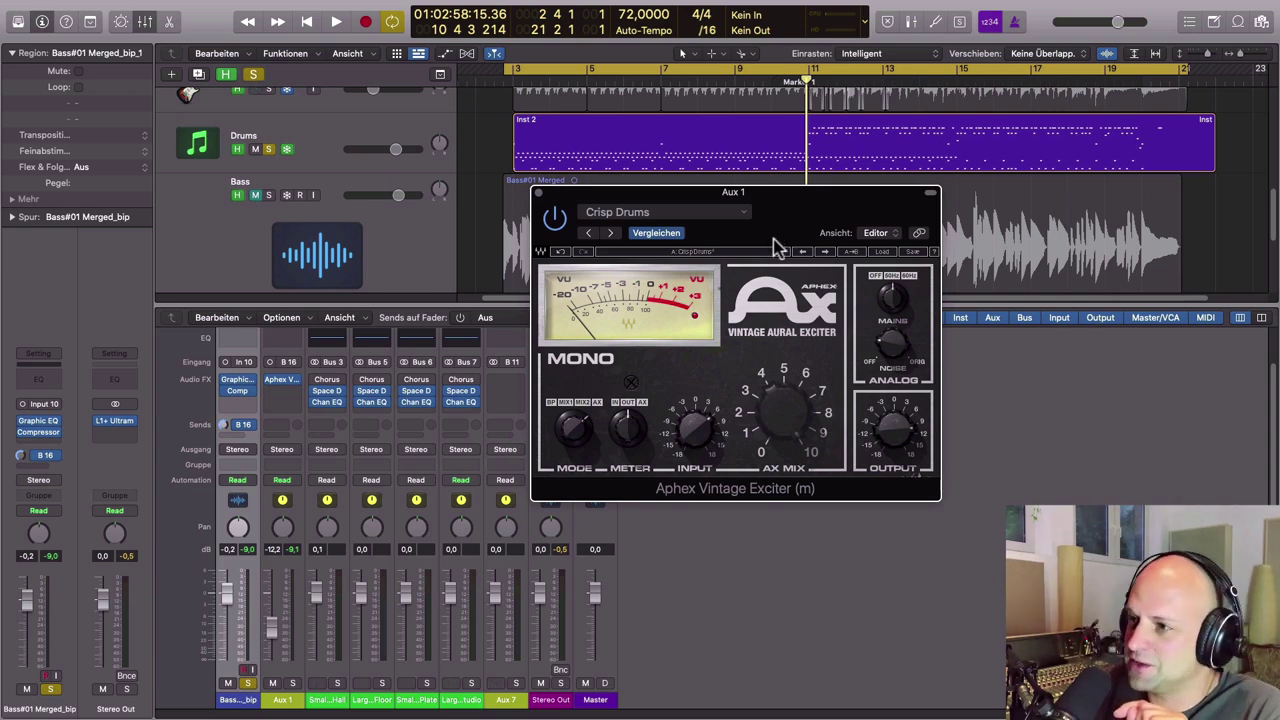
- Close the Aphex Vintage Exciter window and toggle the bass channel's solo while comparing it in the mix
left_click(538, 194)
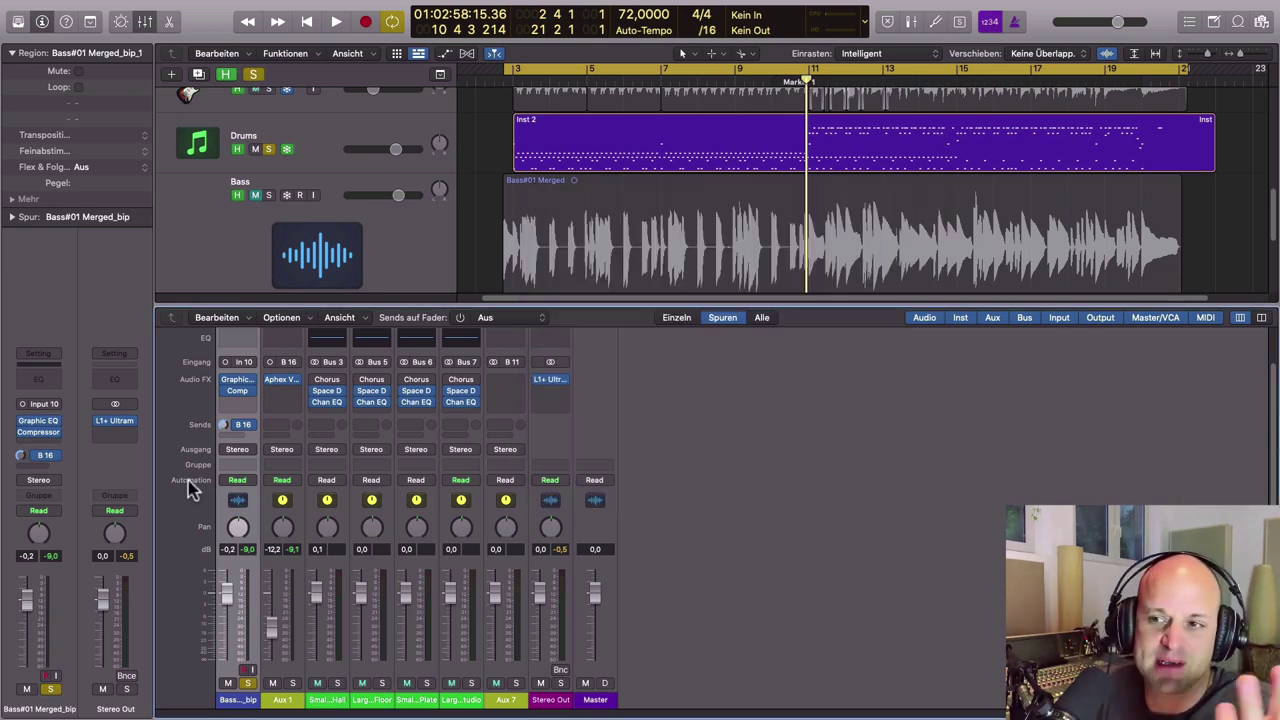
left_click(248, 683)
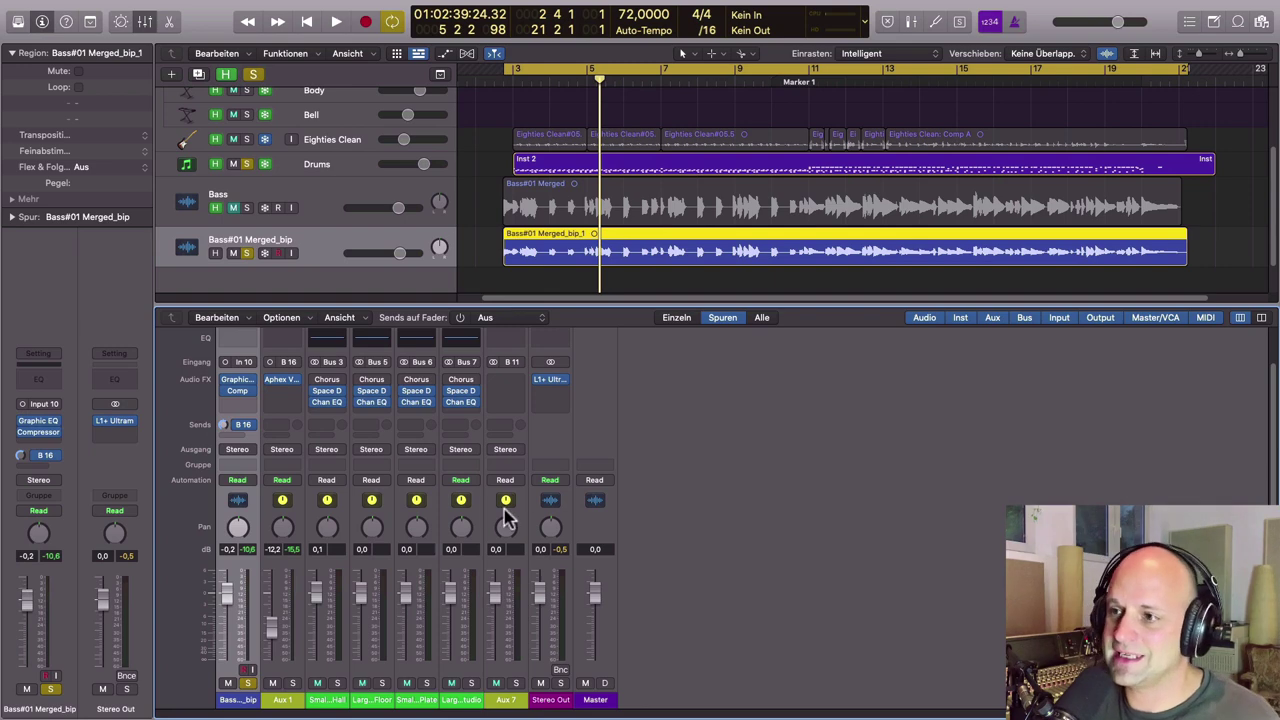
left_click(240, 426)
mouse_move(245, 452)
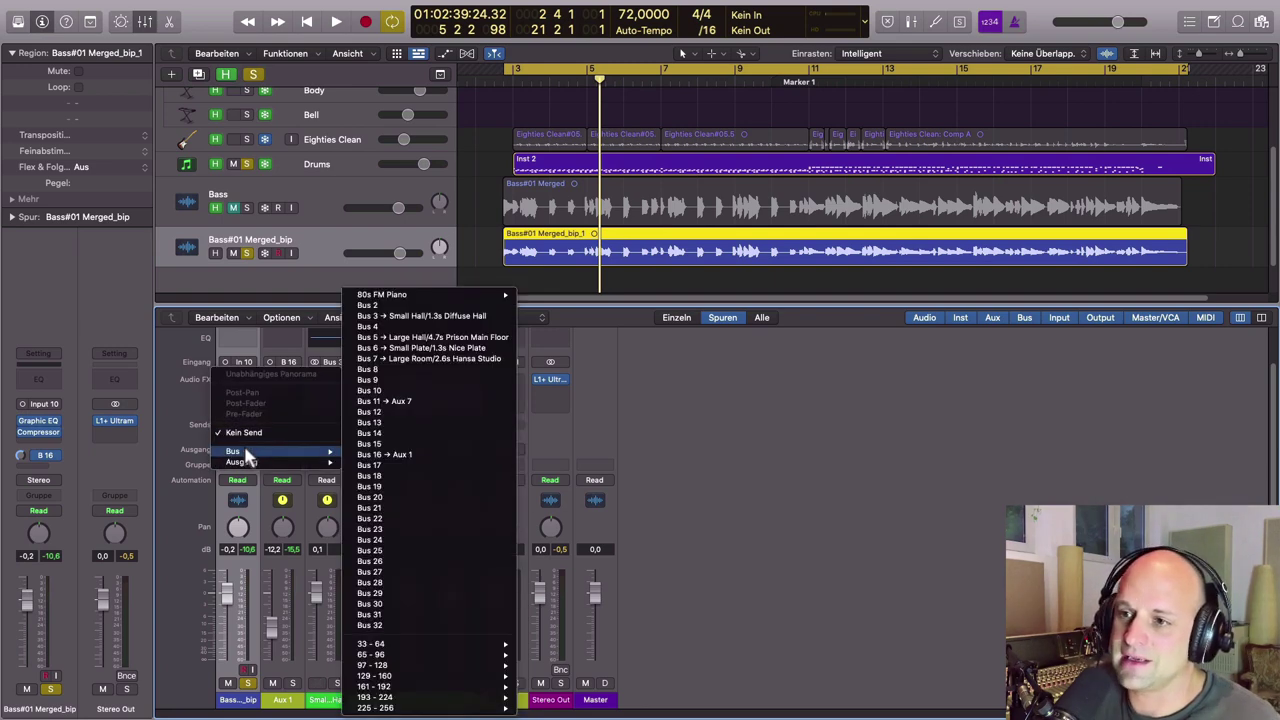
left_click(884, 537)
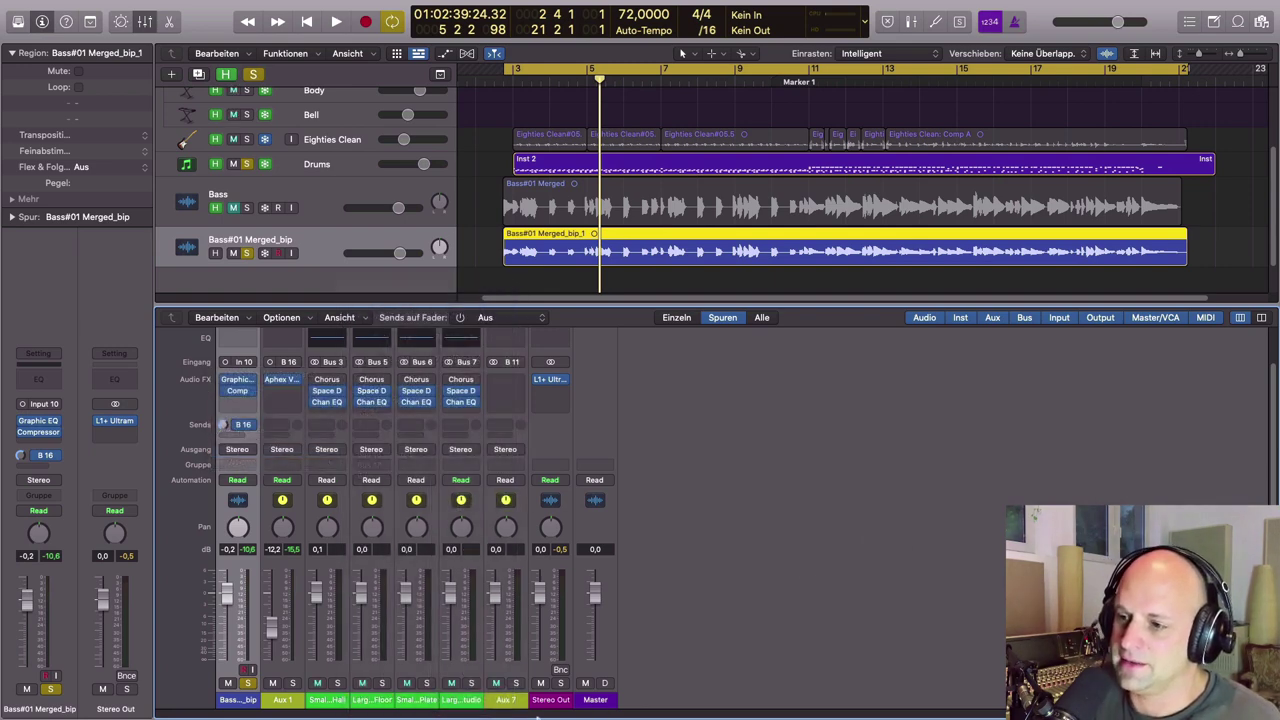
left_click(233, 425)
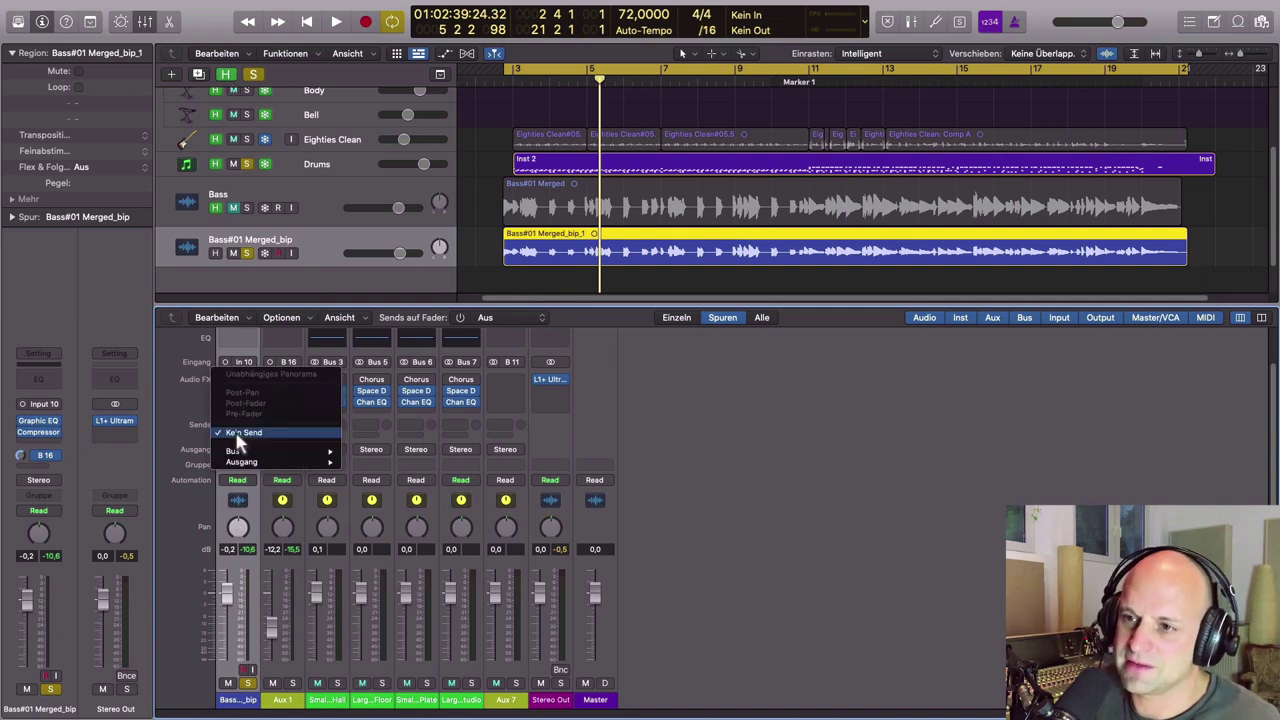
mouse_move(252, 453)
left_click(400, 401)
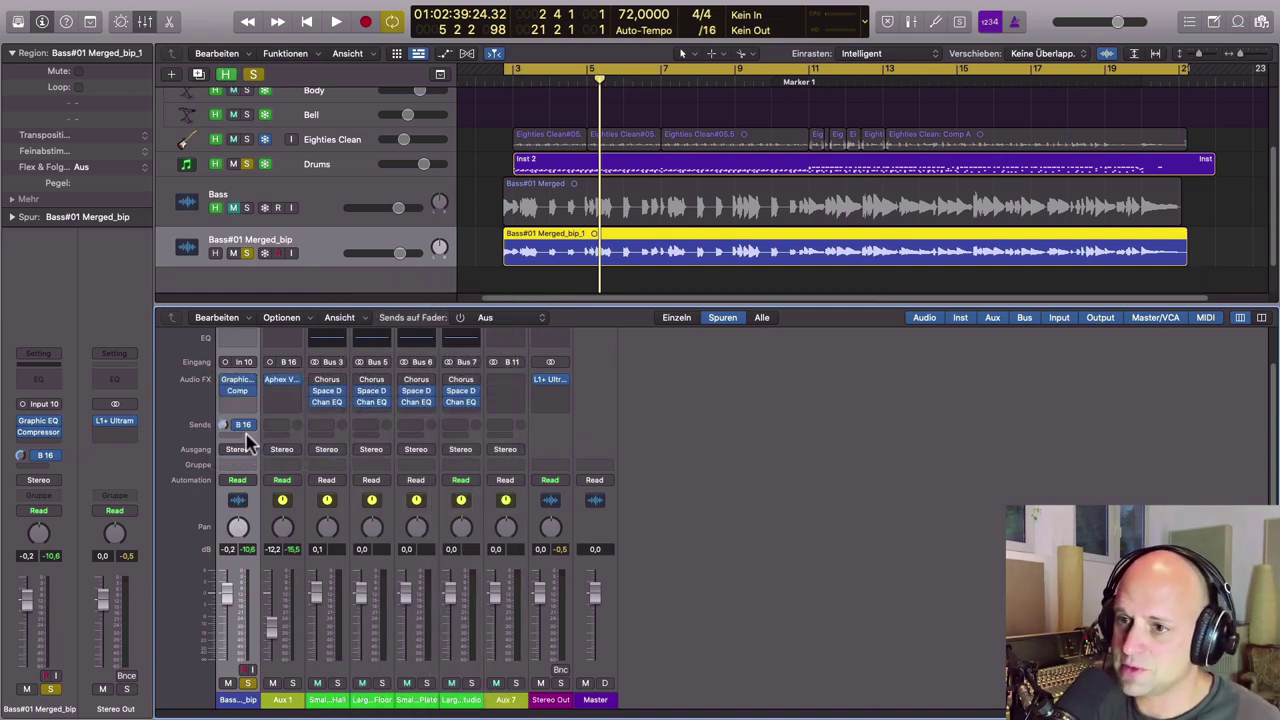
- Add a second send on the bounced bass channel to Bus 11, feeding Aux 7
left_click(236, 430)
mouse_move(251, 451)
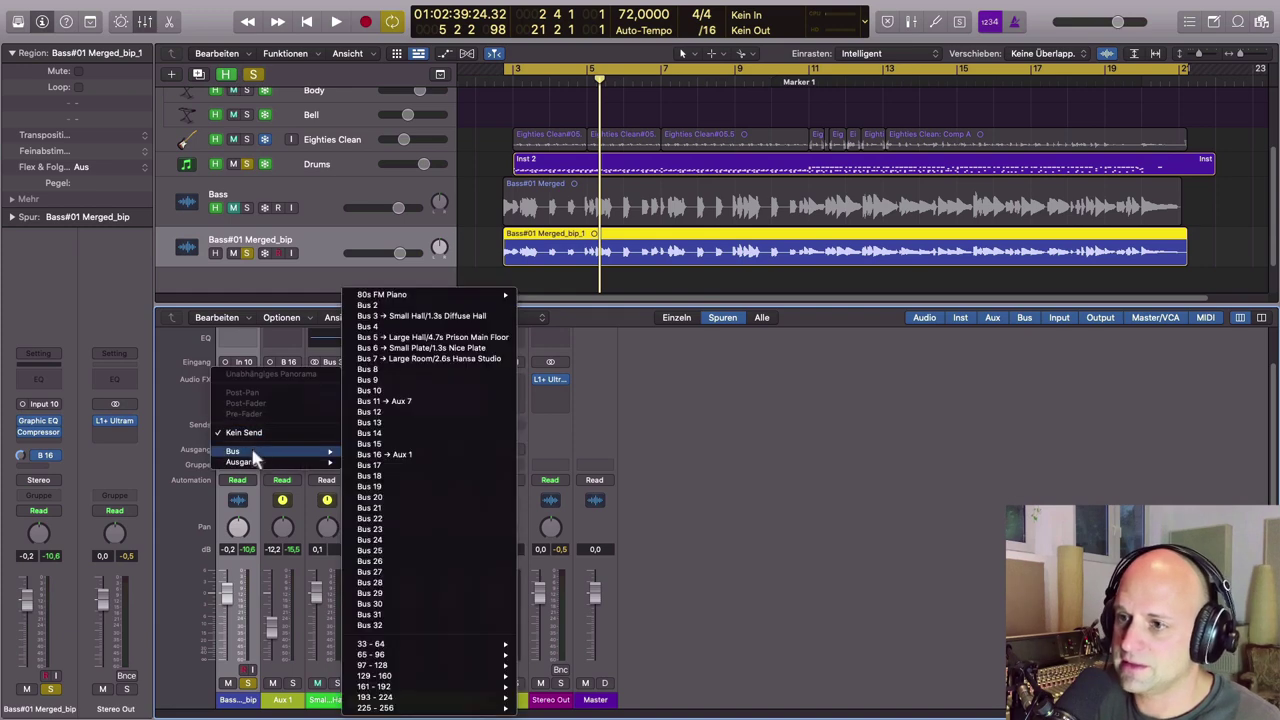
left_click(402, 401)
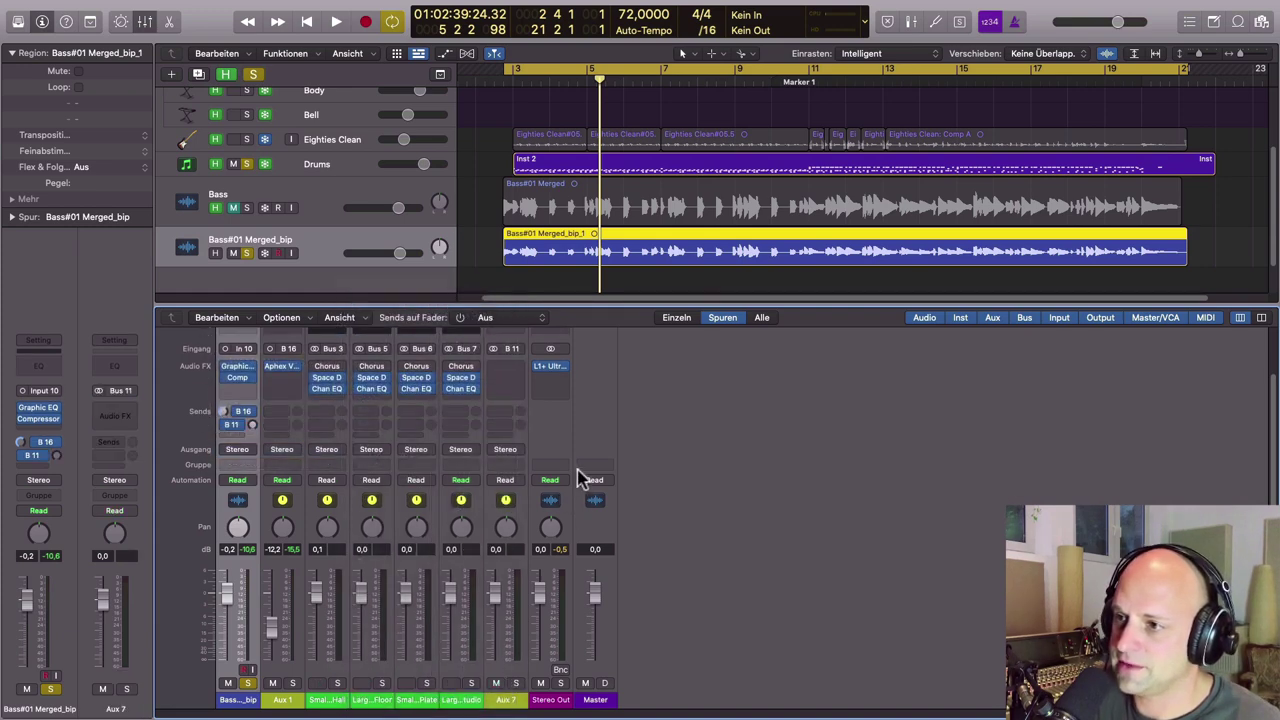
- Insert the RC 24 reverb in stereo on Aux 7 and load its Drummers Room factory preset
left_click(505, 702)
left_click(505, 366)
mouse_move(522, 394)
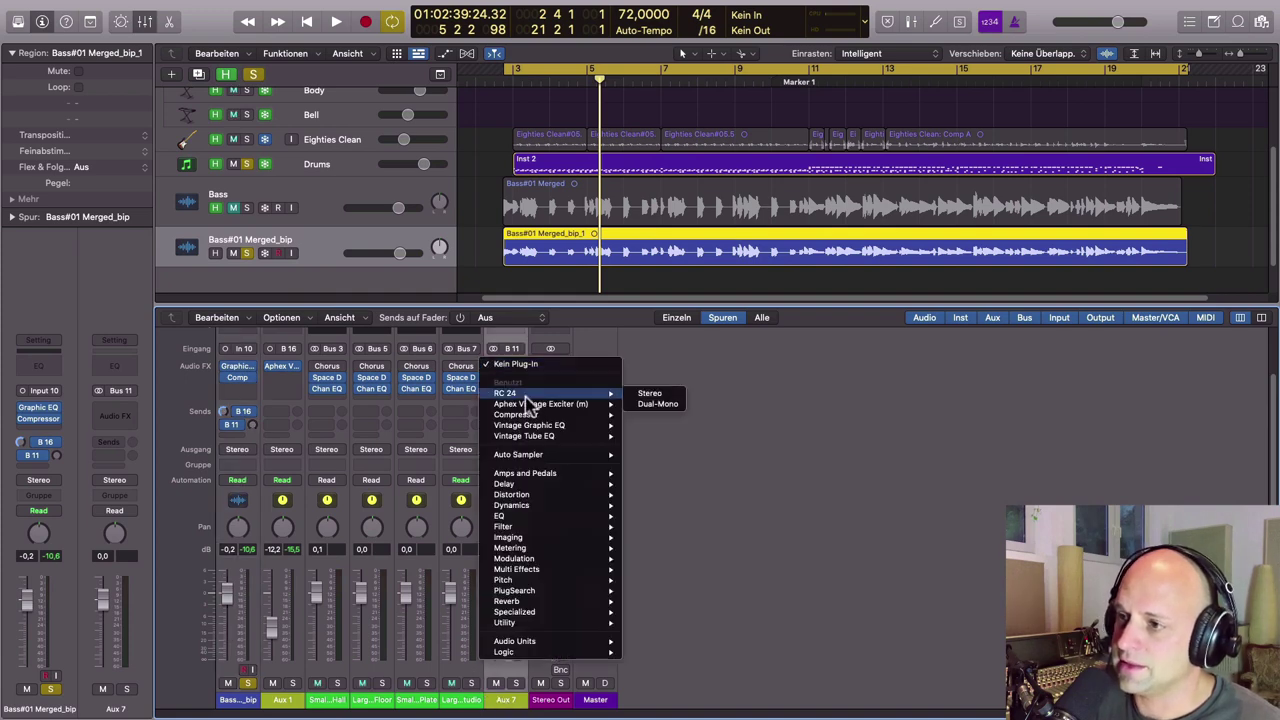
left_click(650, 394)
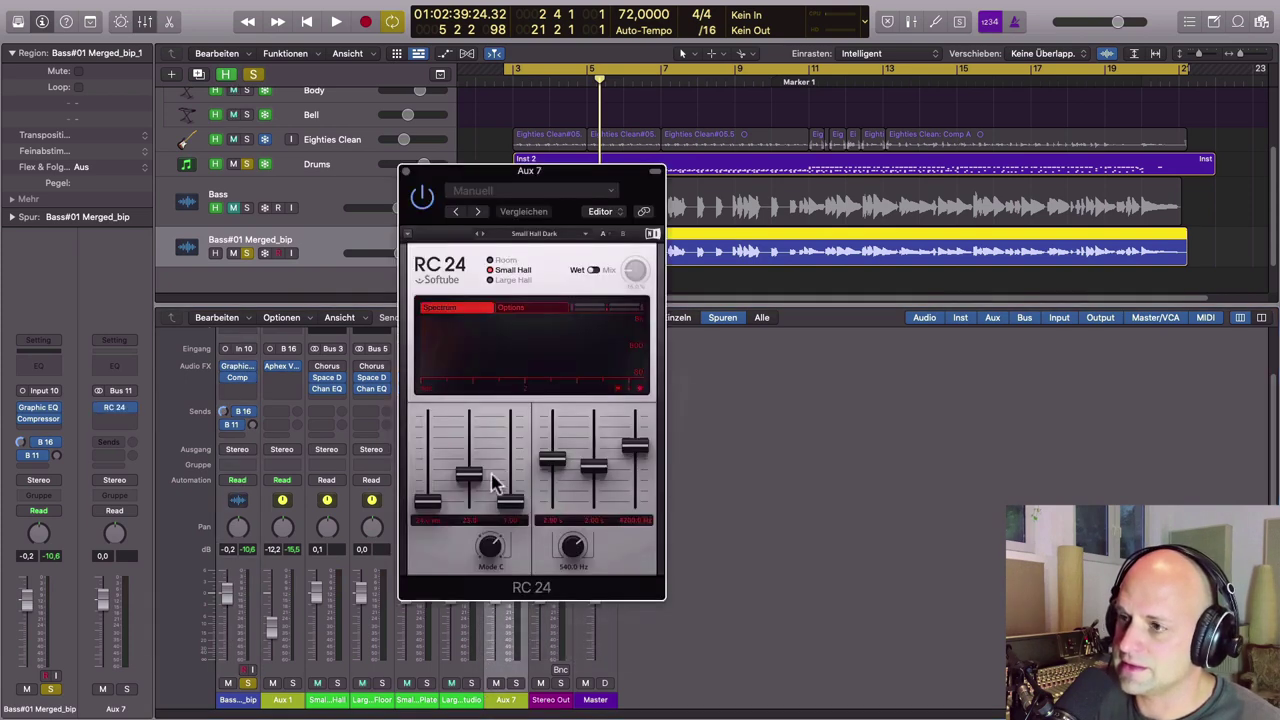
left_click(612, 193)
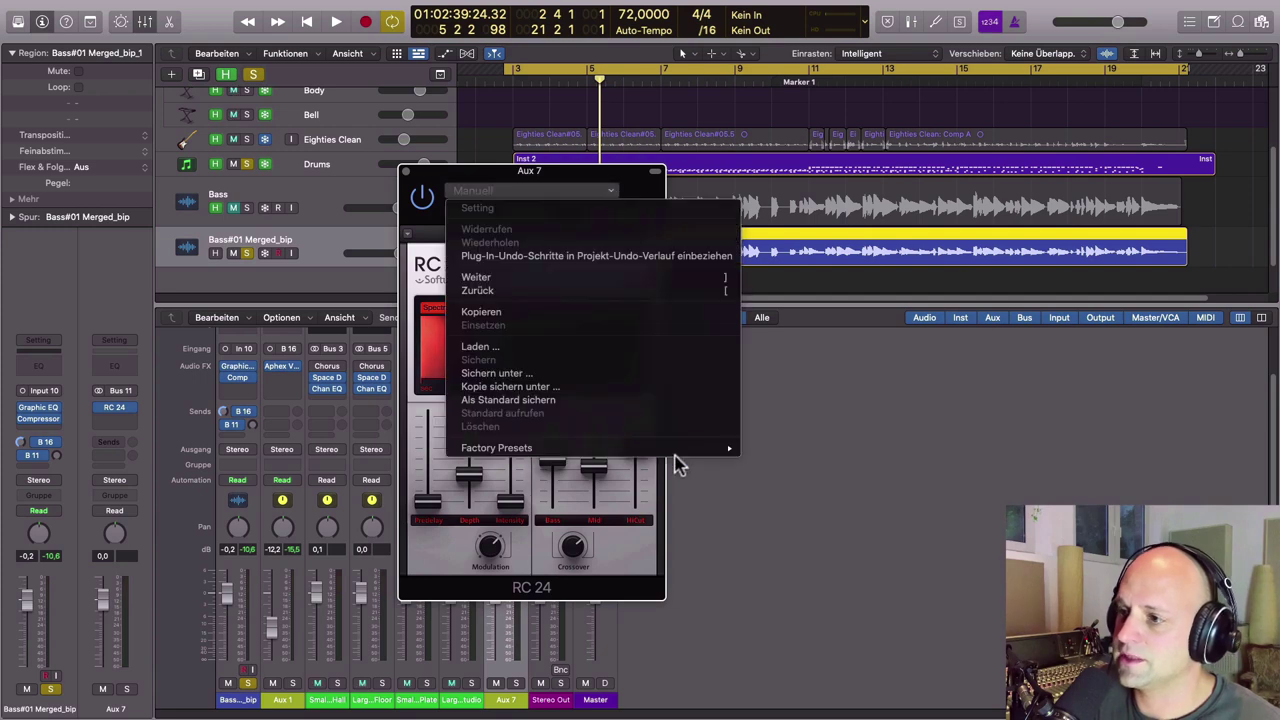
mouse_move(694, 451)
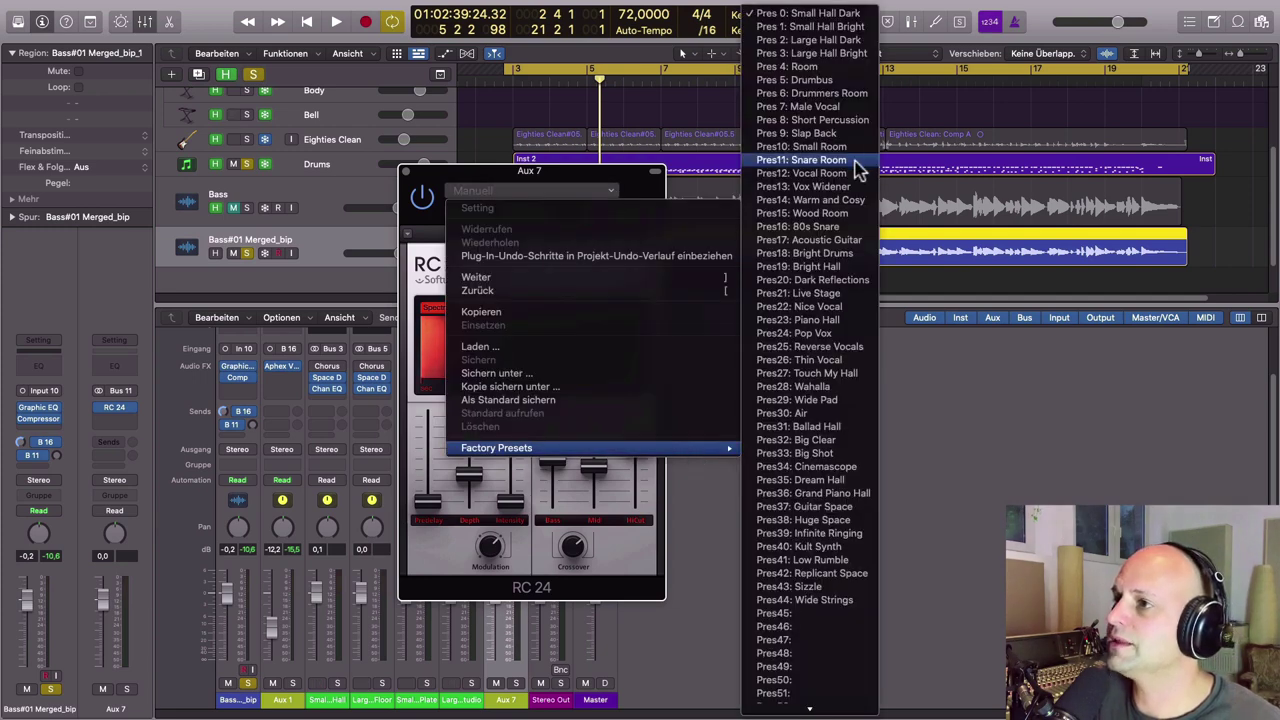
left_click(832, 93)
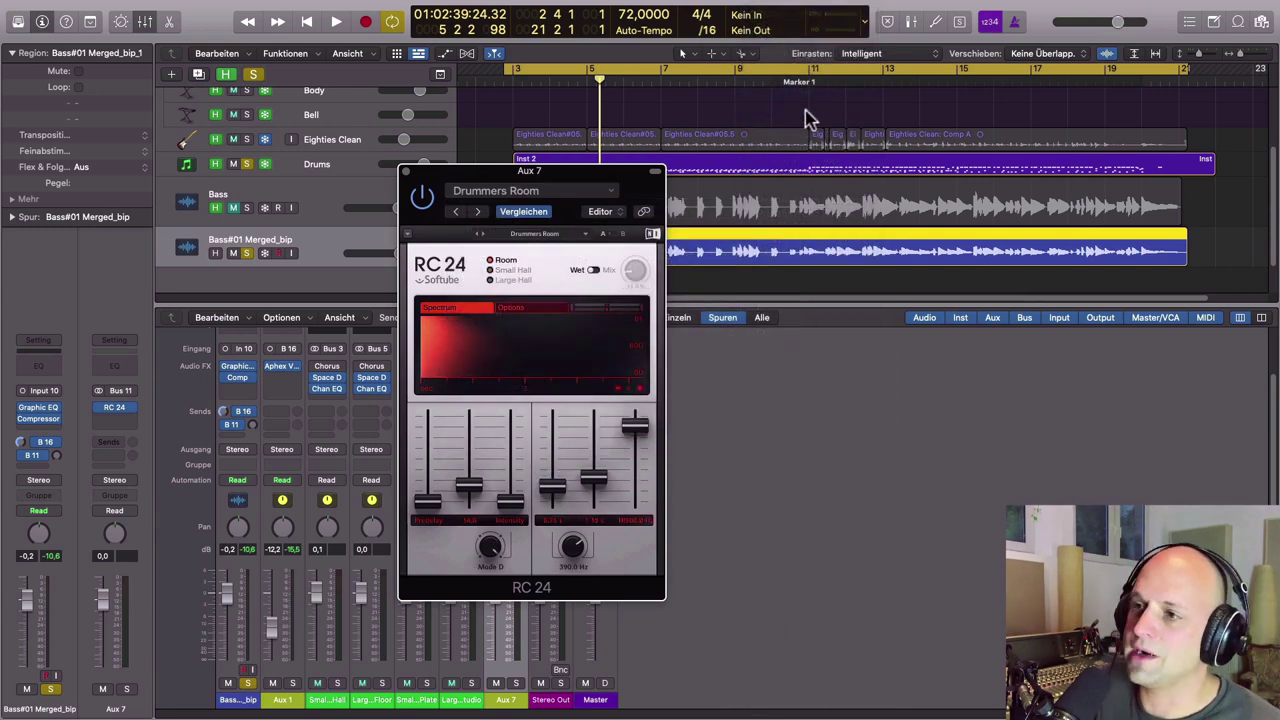
- Place the RC 24 window beside the channel strips, unsolo the drums and set the playhead to bar 3
left_click_drag(578, 183, 808, 225)
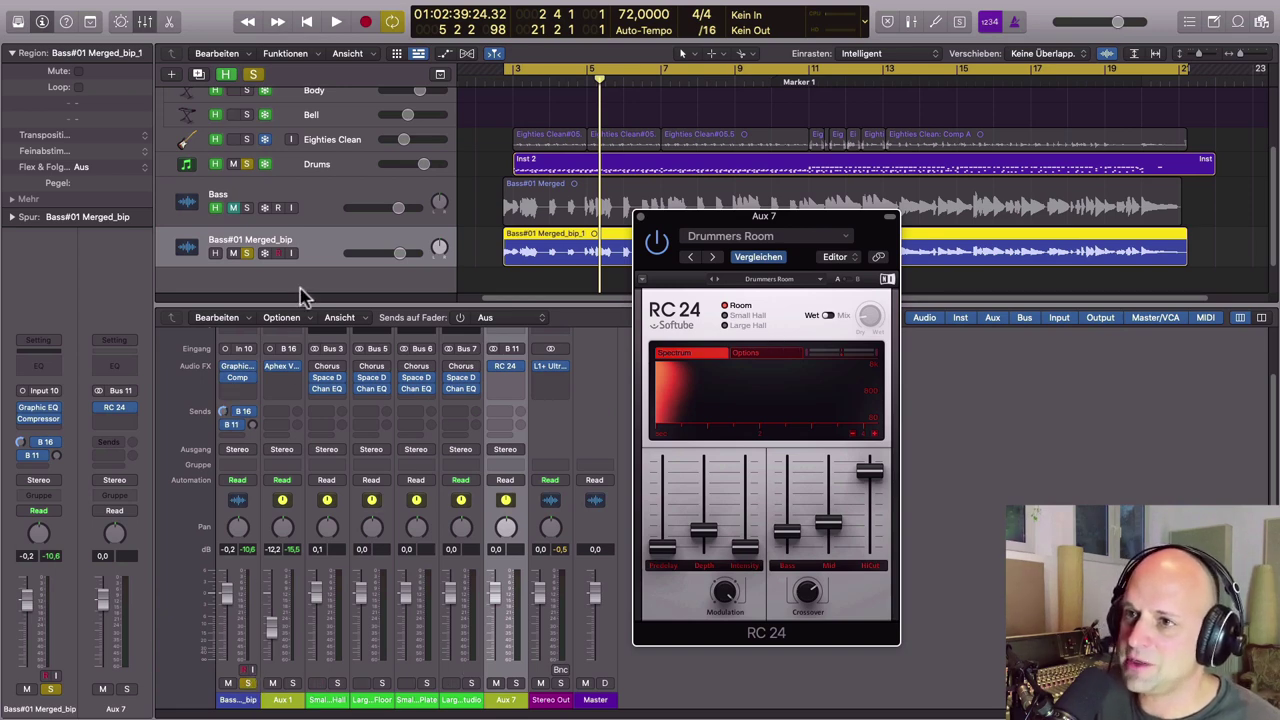
left_click(247, 166)
left_click(516, 82)
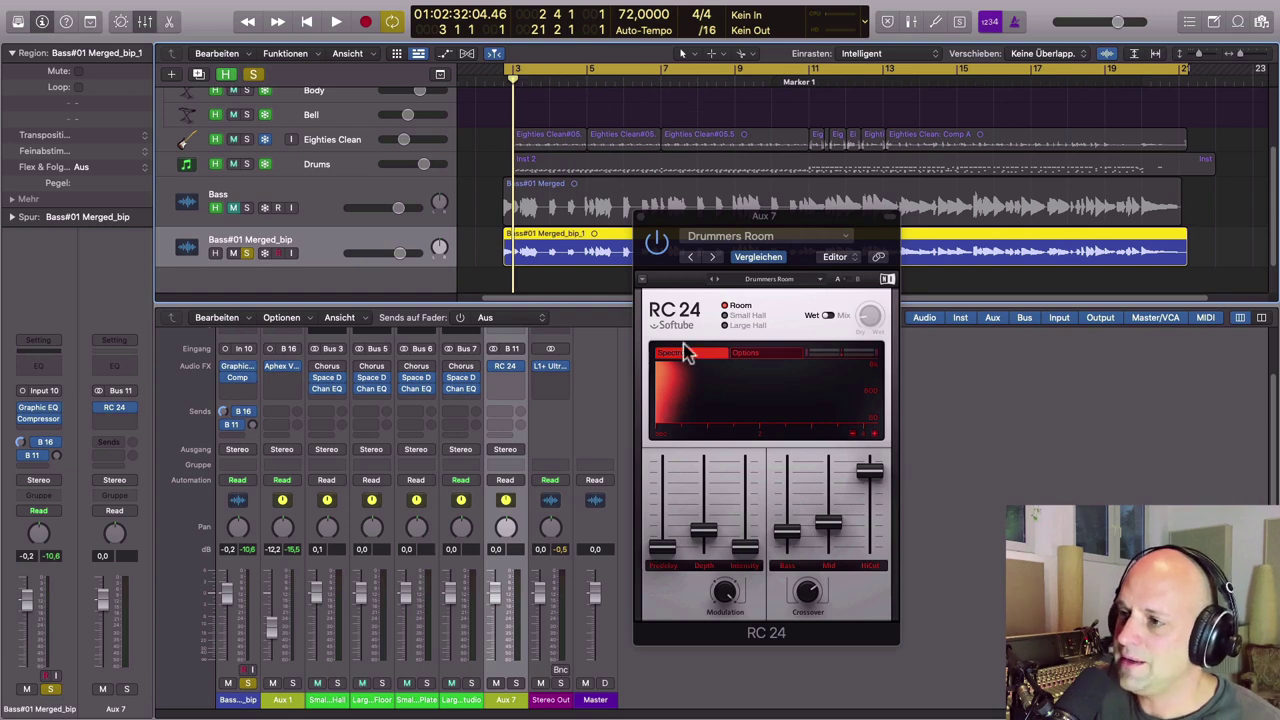
left_click_drag(768, 222, 776, 219)
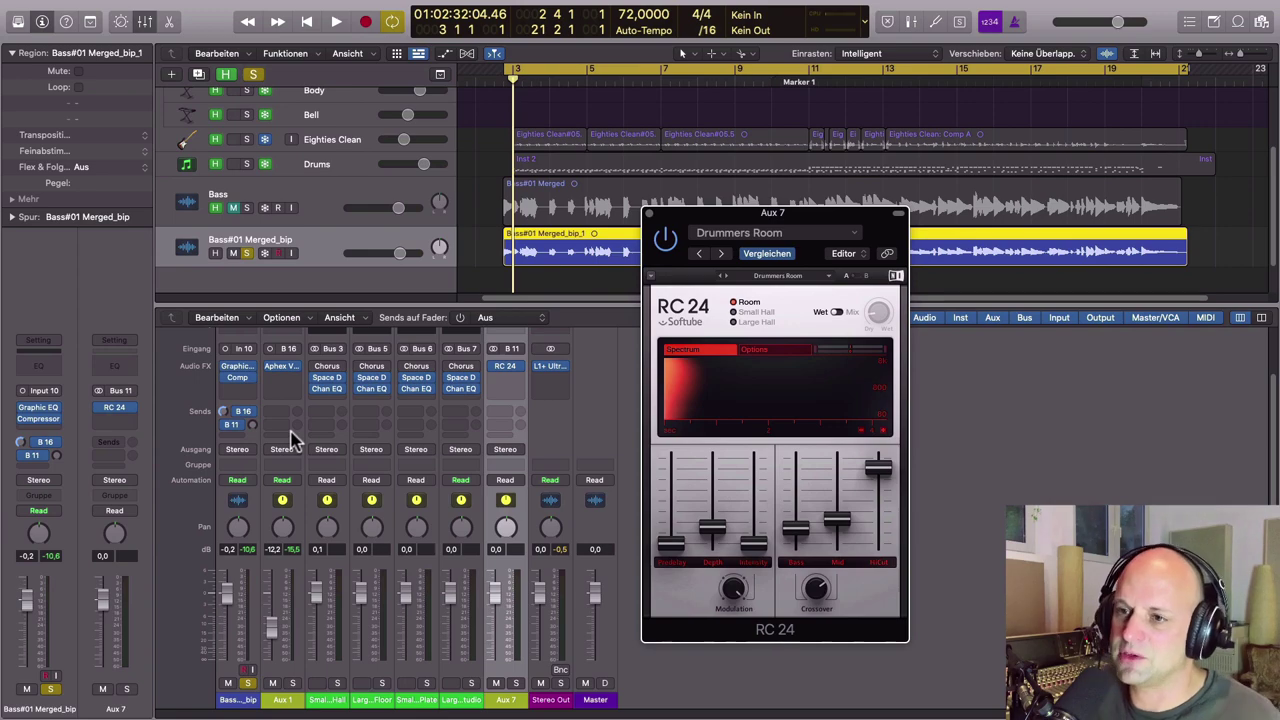
- Play the soloed bass, raise its Bus 11 reverb send to about -14.5 dB and check the room in the full mix
key("space")
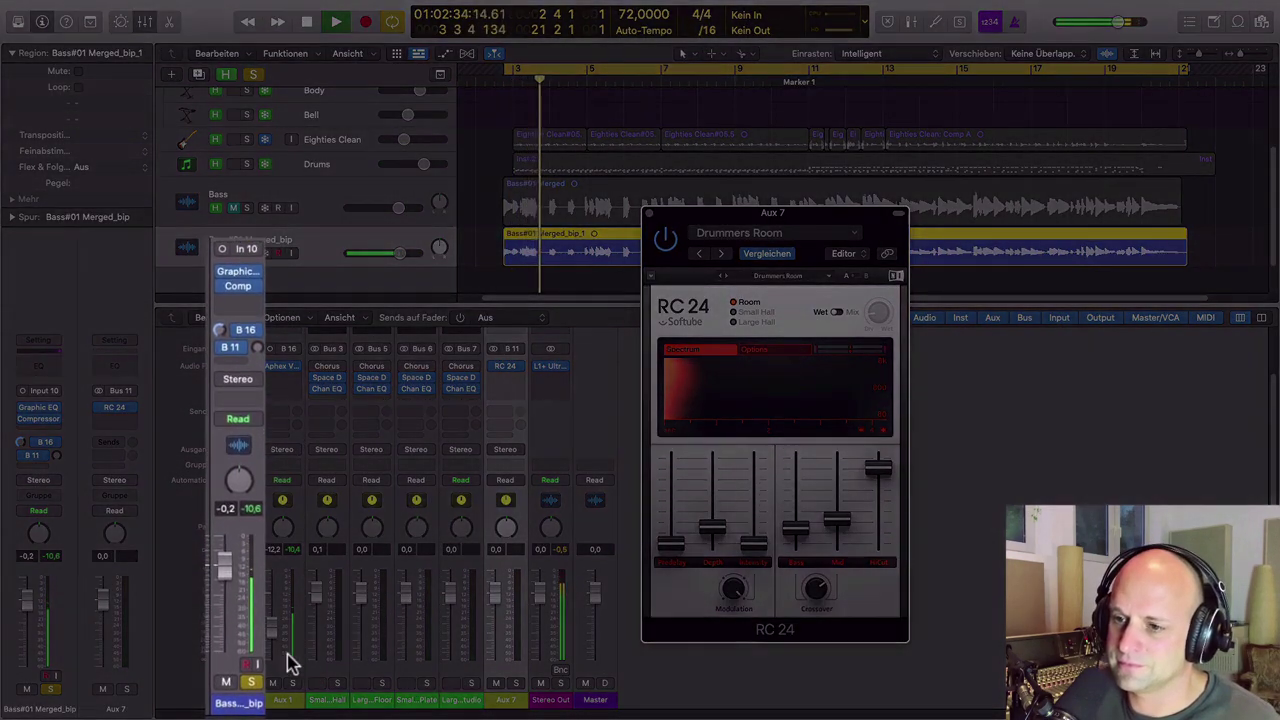
left_click_drag(258, 307, 258, 290)
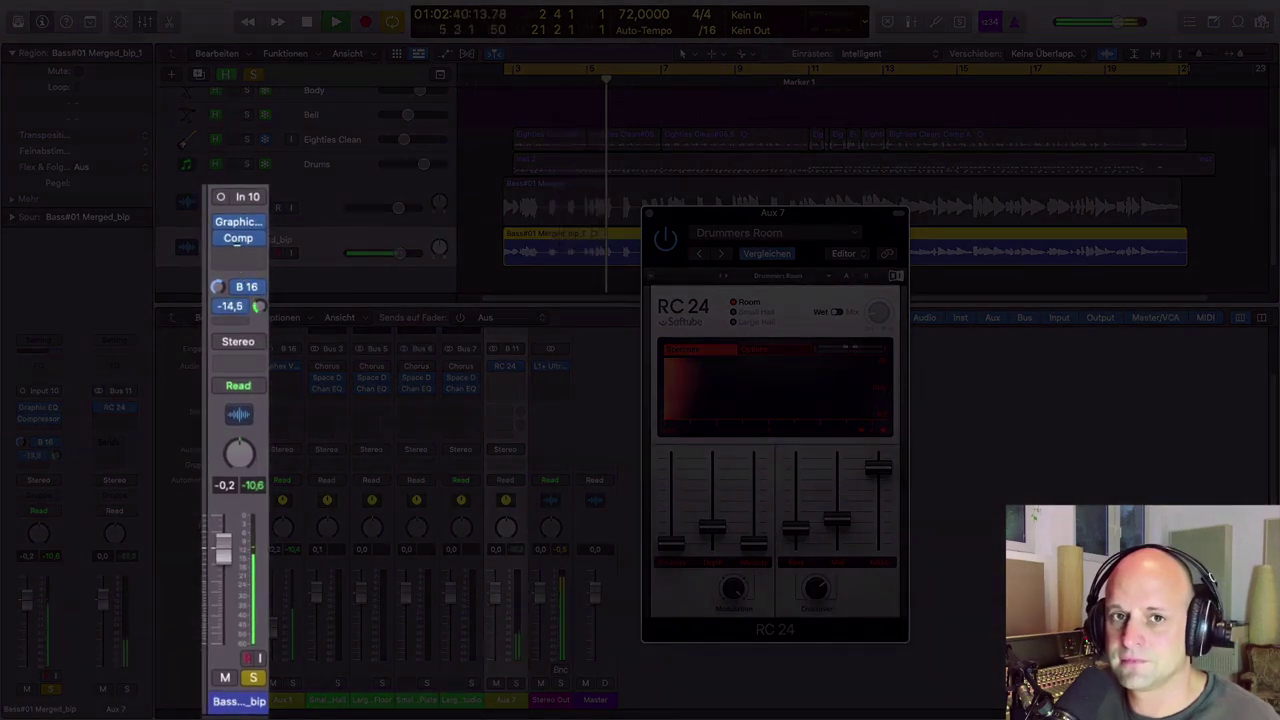
left_click_drag(238, 238, 238, 246)
left_click_drag(261, 304, 261, 304)
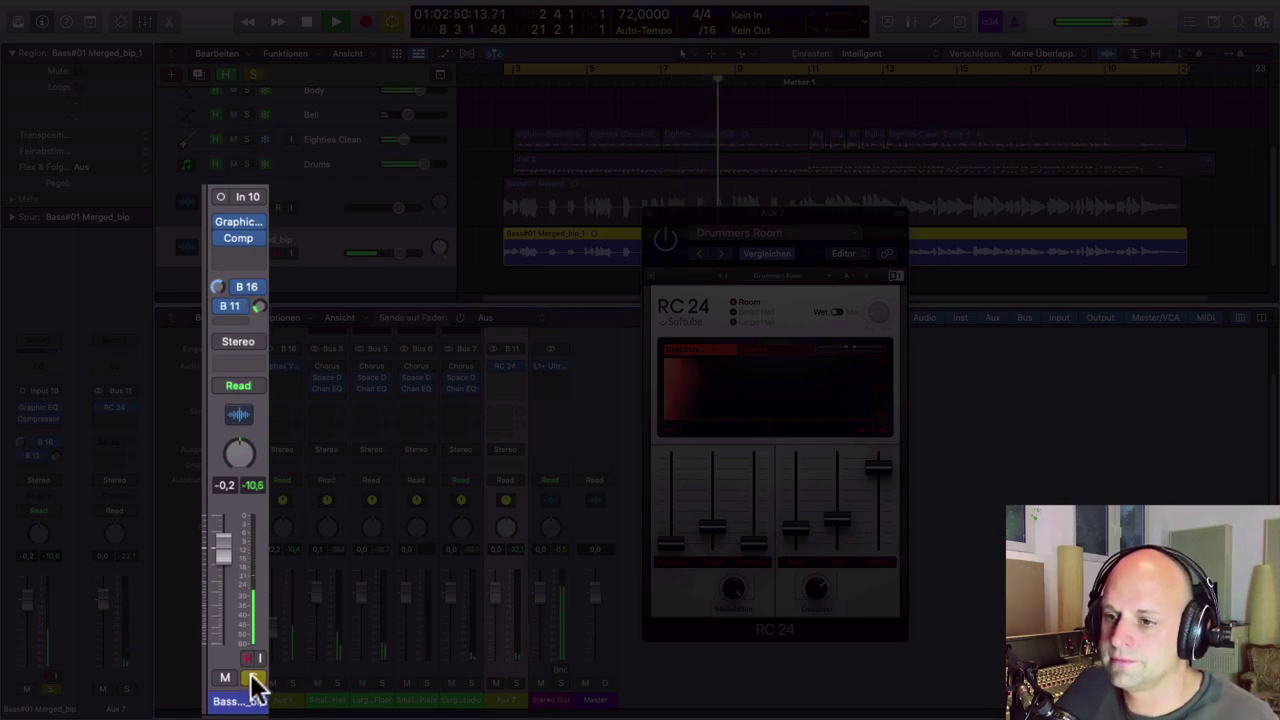
left_click(220, 306)
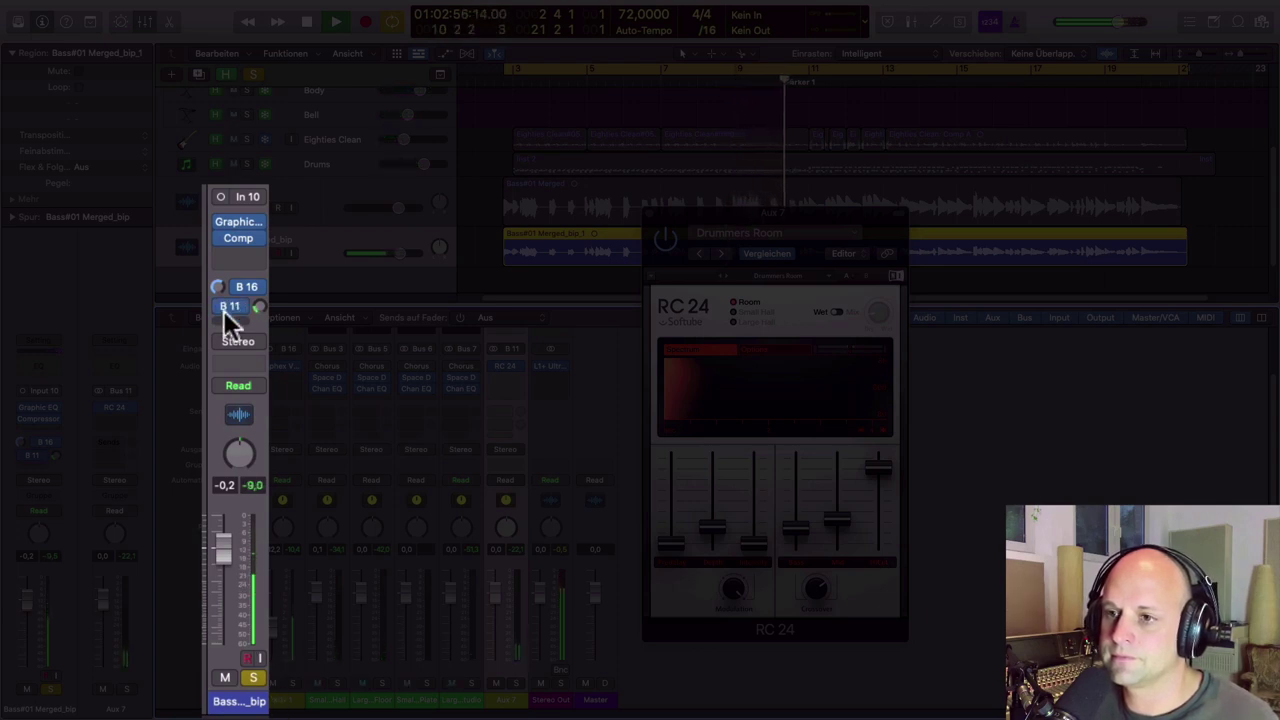
left_click_drag(257, 304, 257, 312)
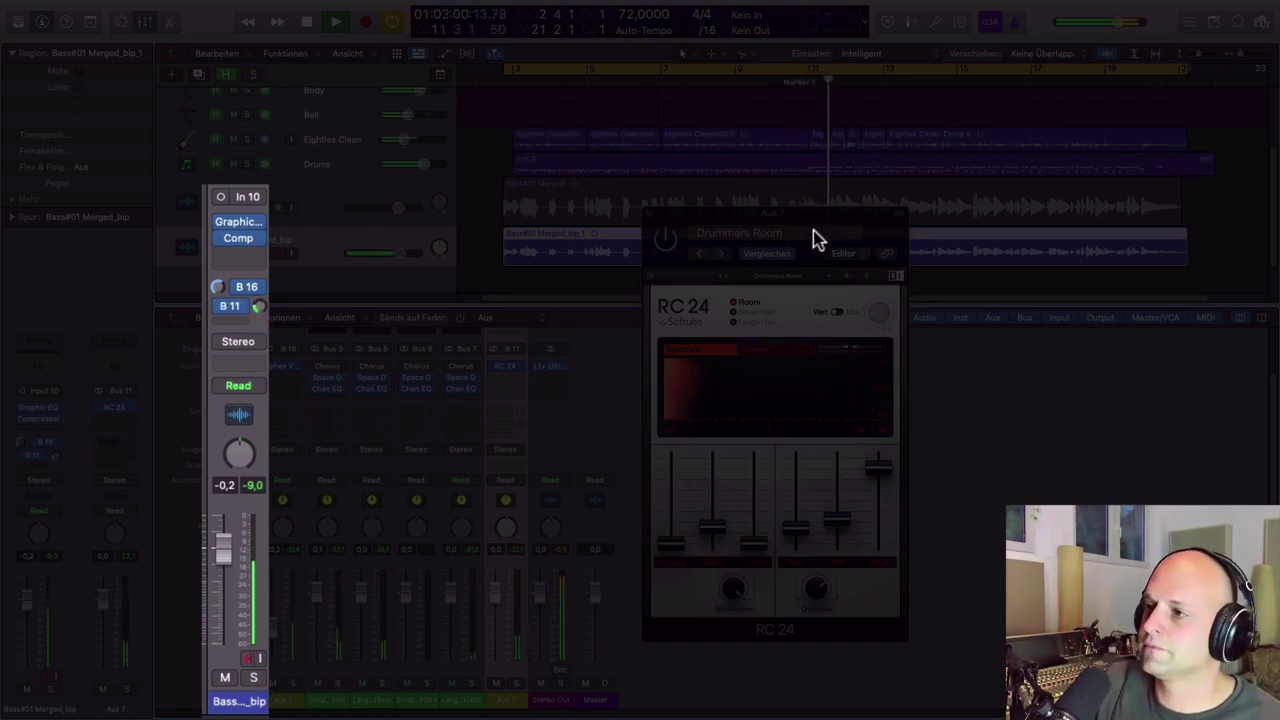
- Move the RC 24 window aside and play the full mix from bar 3 with the bass's inserts and sends bypassed
left_click_drag(775, 226, 910, 252)
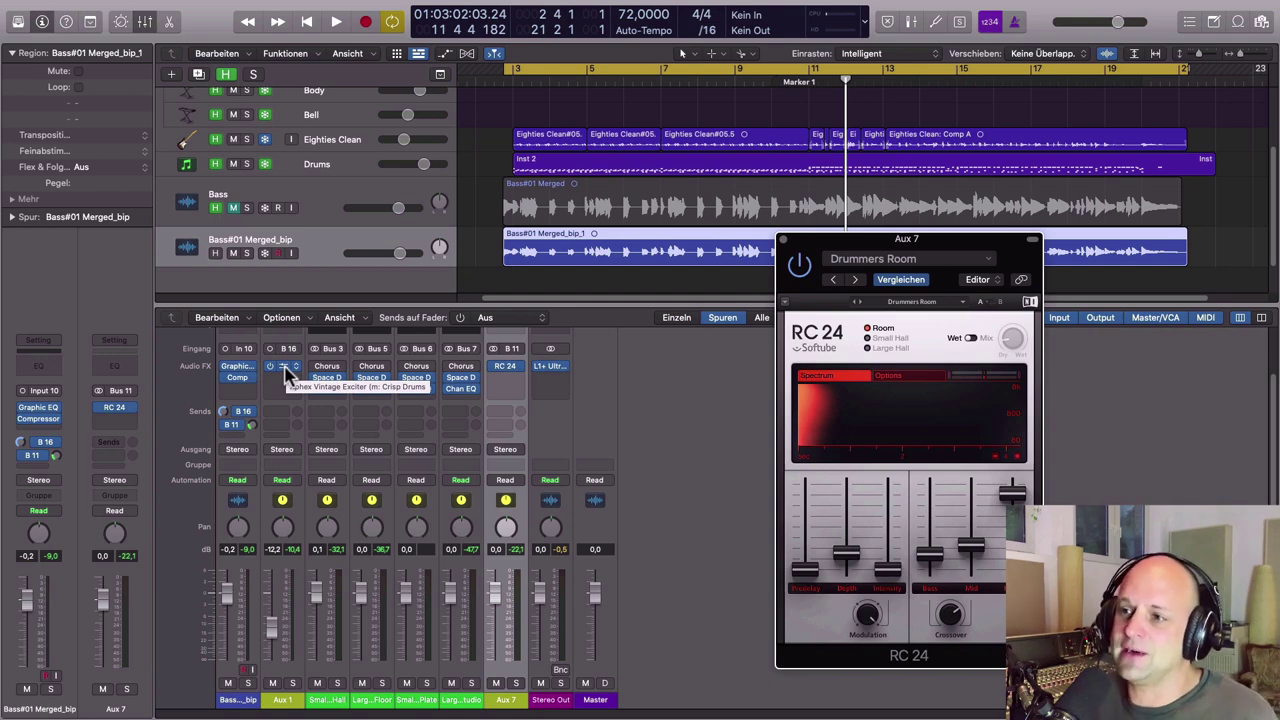
left_click(510, 703)
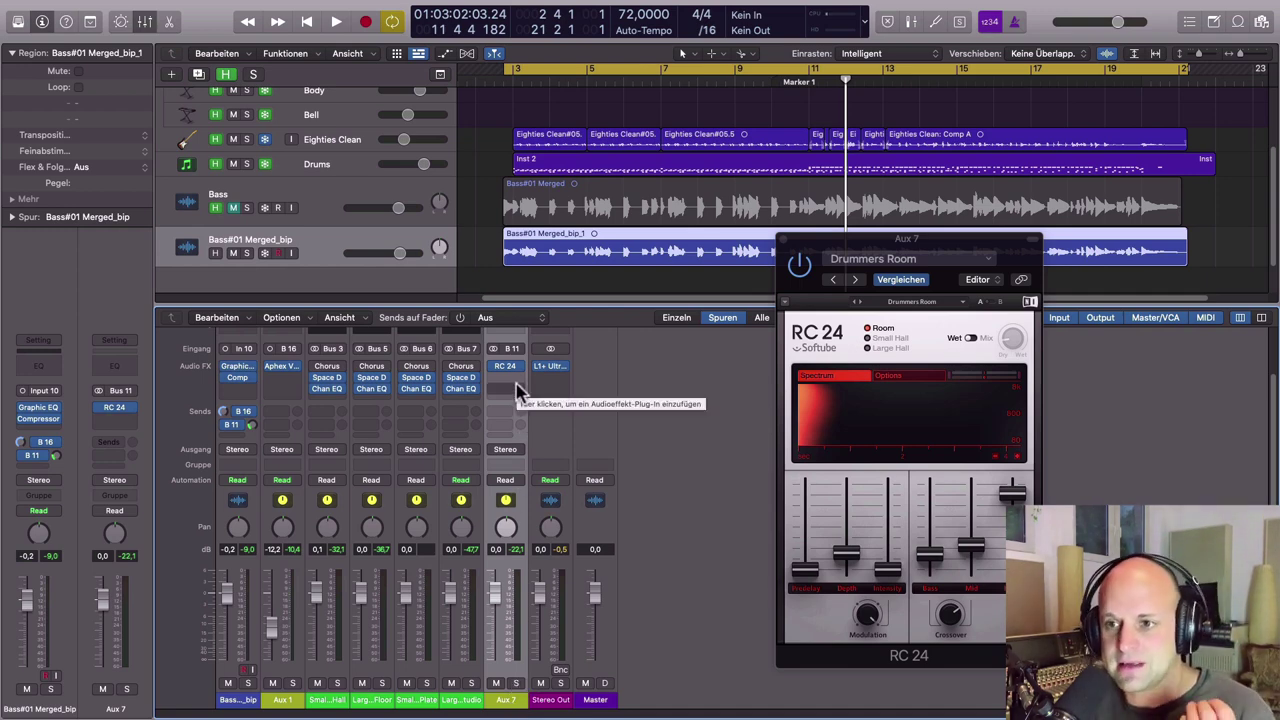
double_click(597, 78)
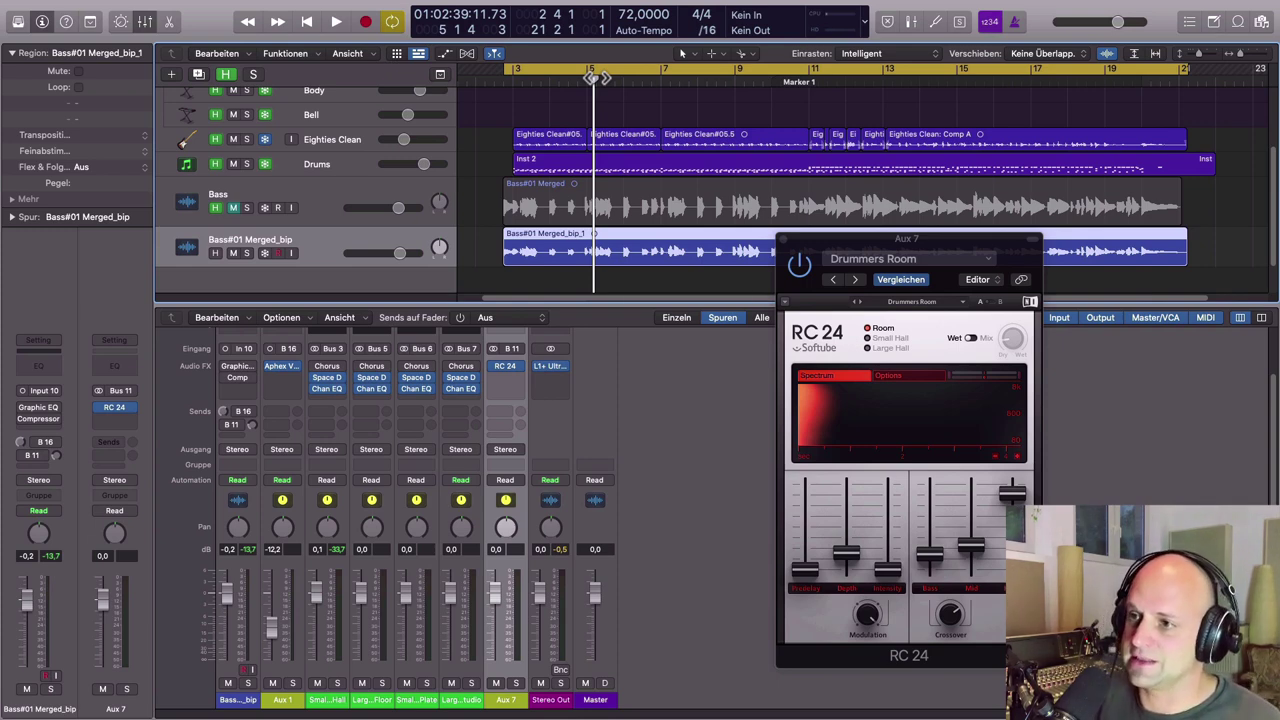
key("space")
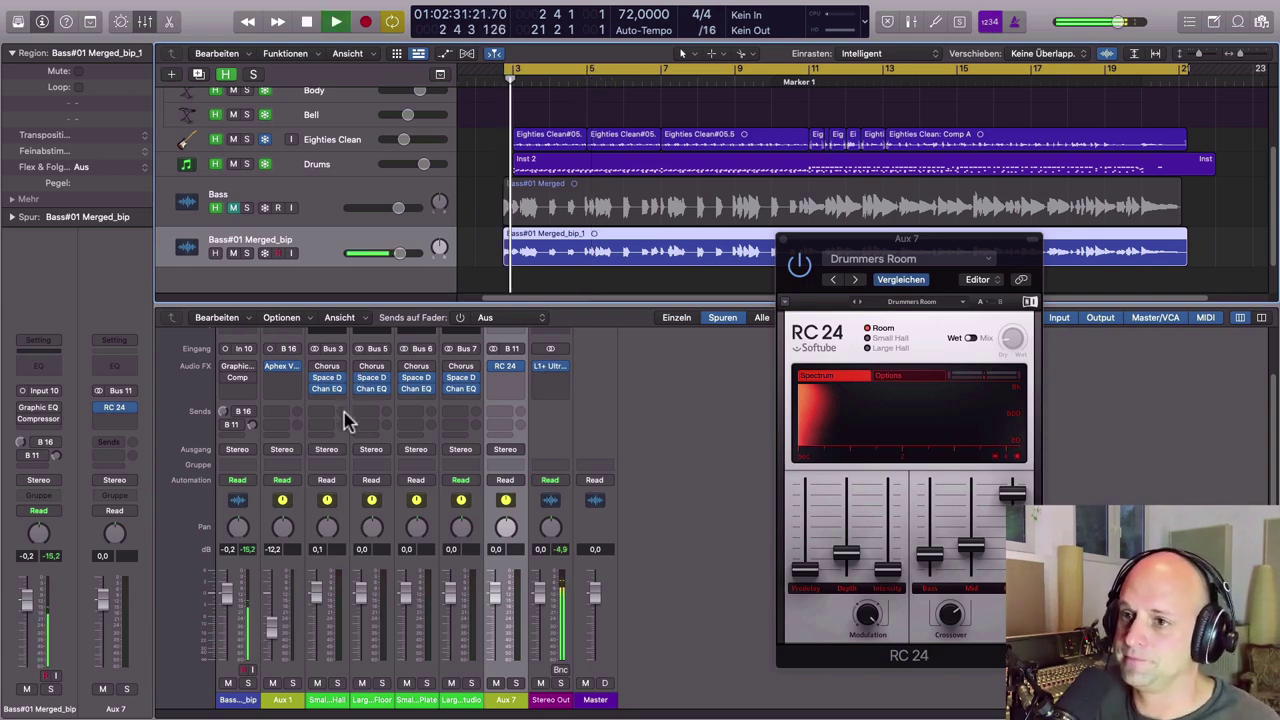
- Solo the bass, compare it with its EQ, compressor and both sends switched back on, and return to the full mix
left_click(247, 253)
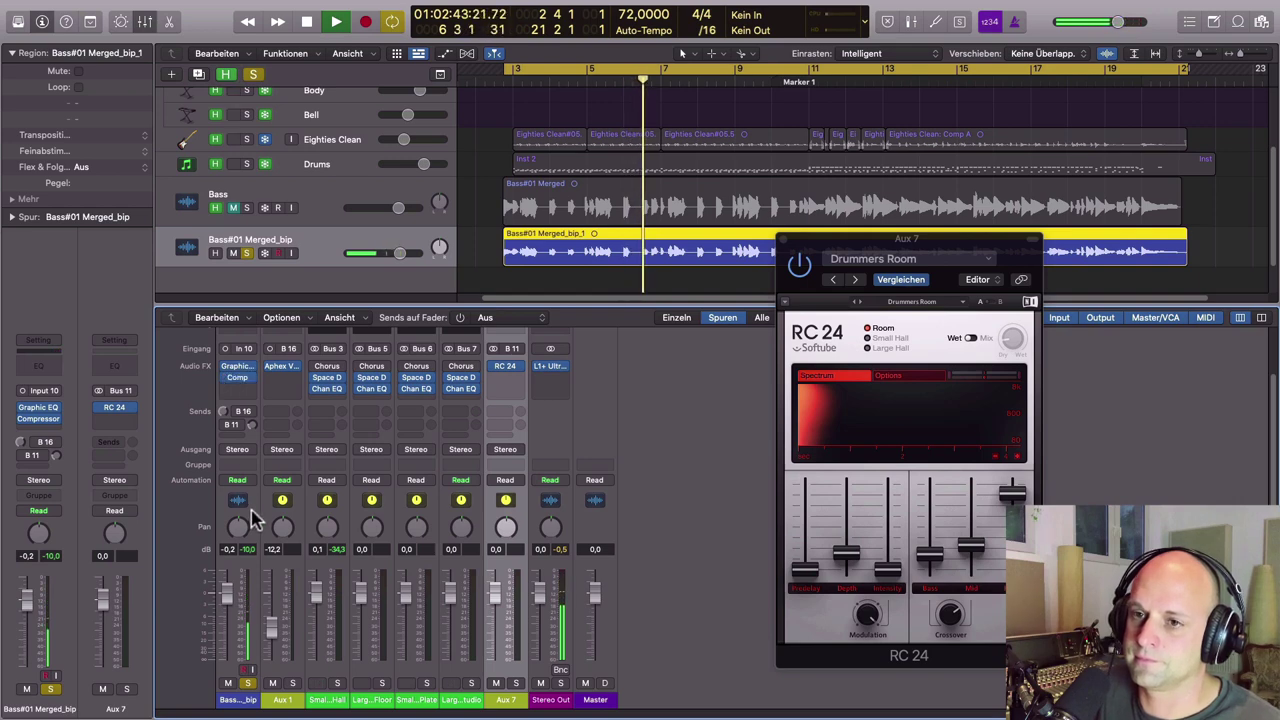
left_click(234, 428)
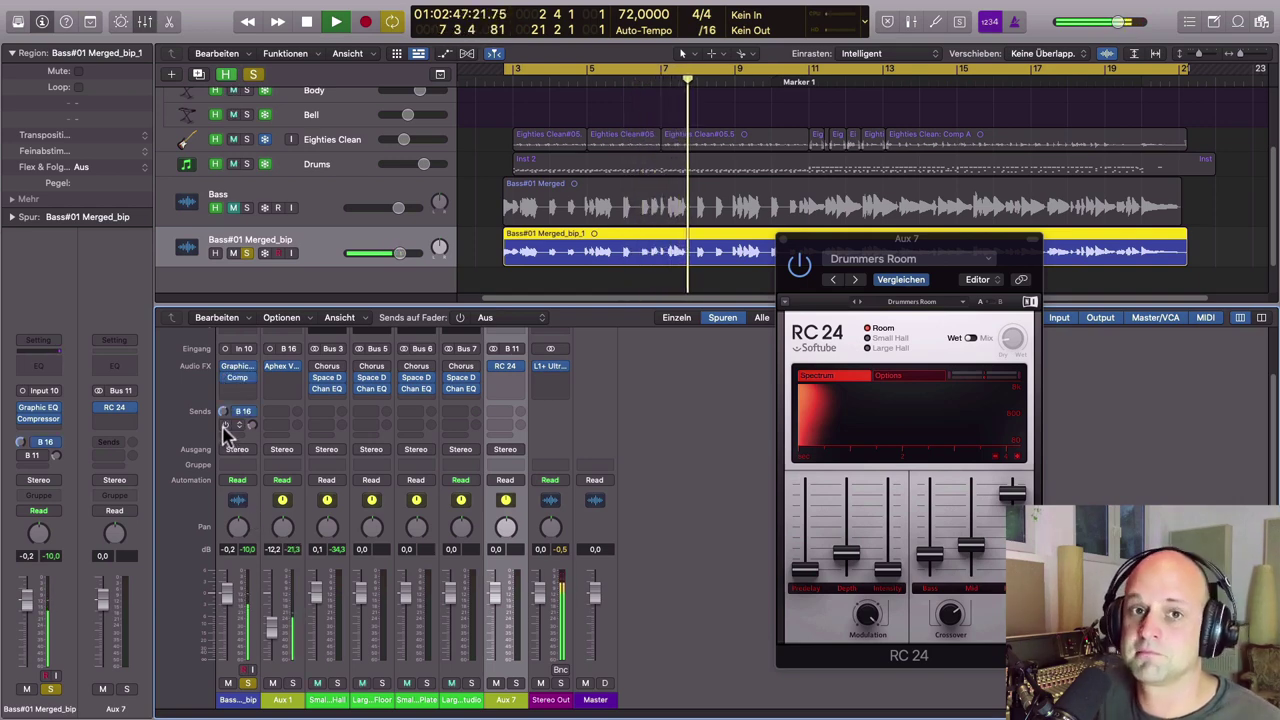
left_click(224, 426)
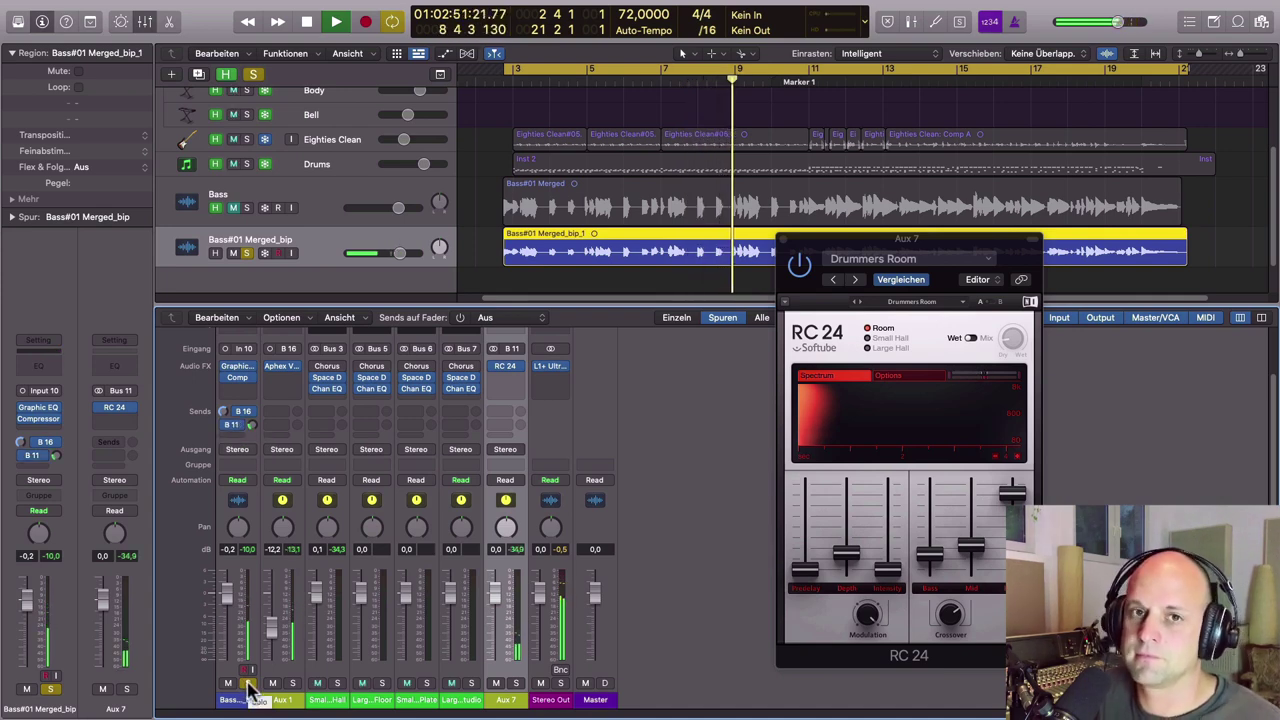
left_click(248, 684)
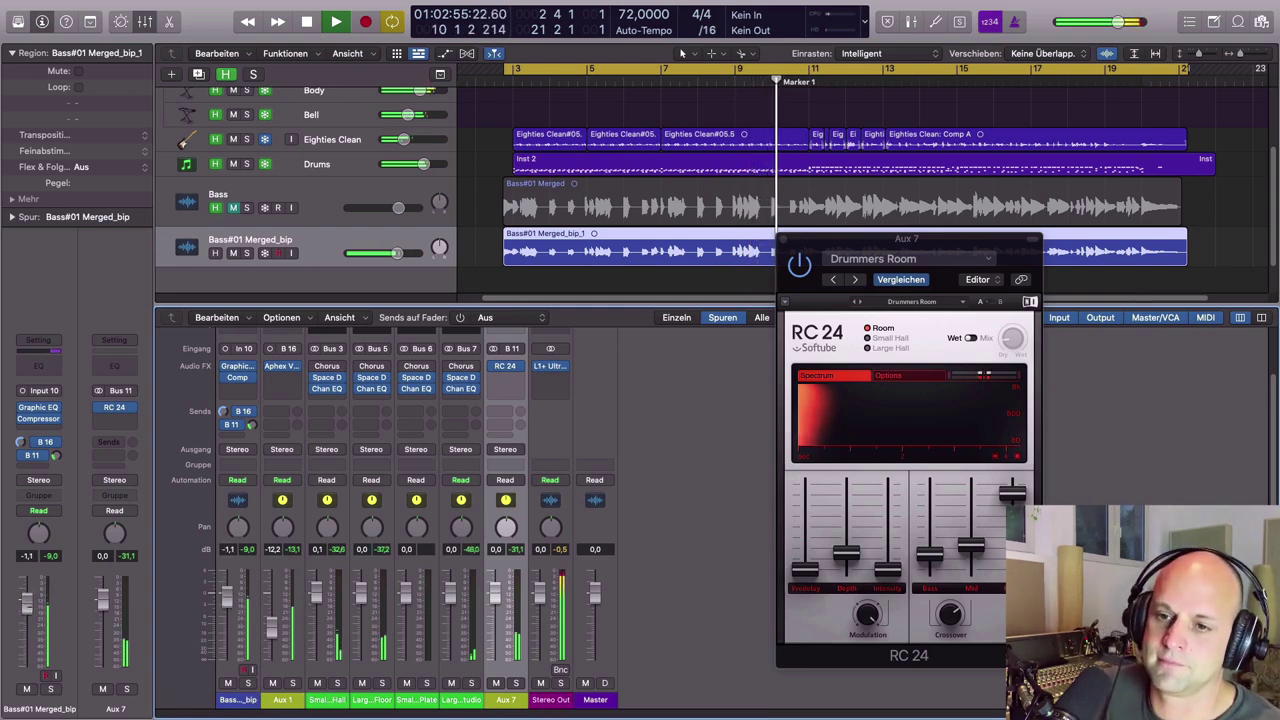
- Lower the bass fader to -2.2 dB during full-mix playback, move the RC 24 window clear and stop
left_click_drag(30, 608, 31, 614)
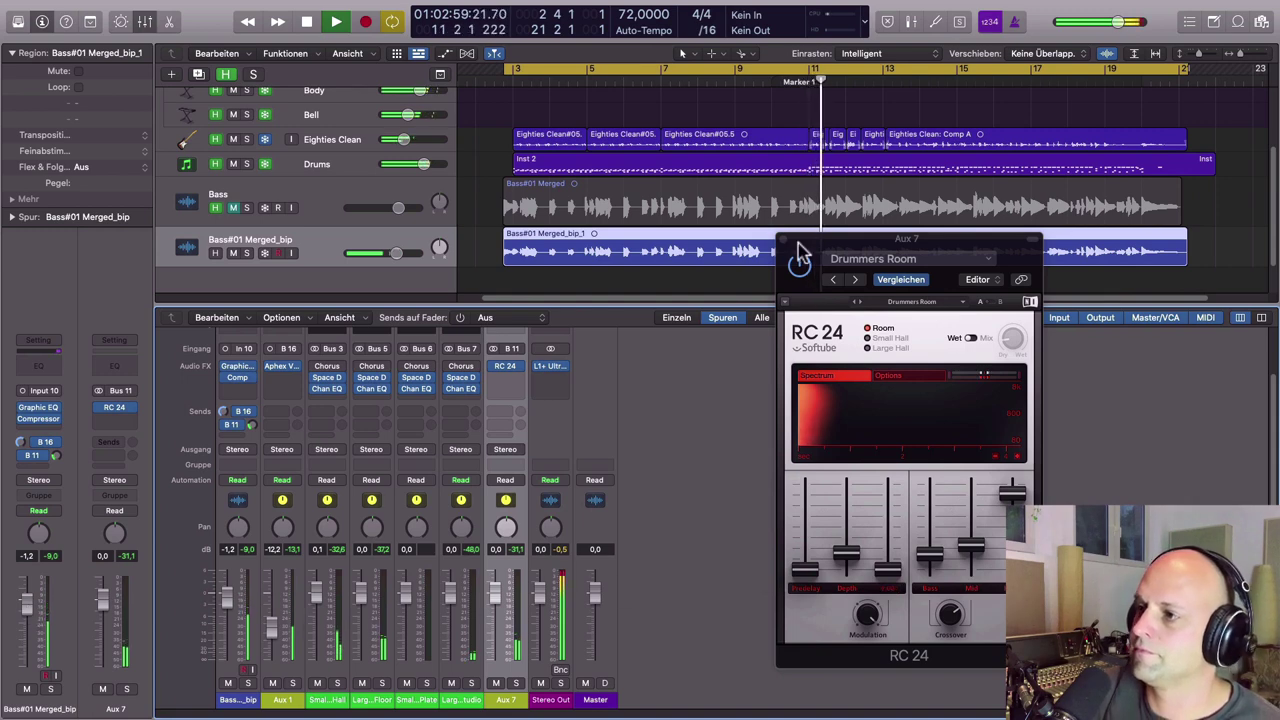
left_click_drag(846, 244, 915, 307)
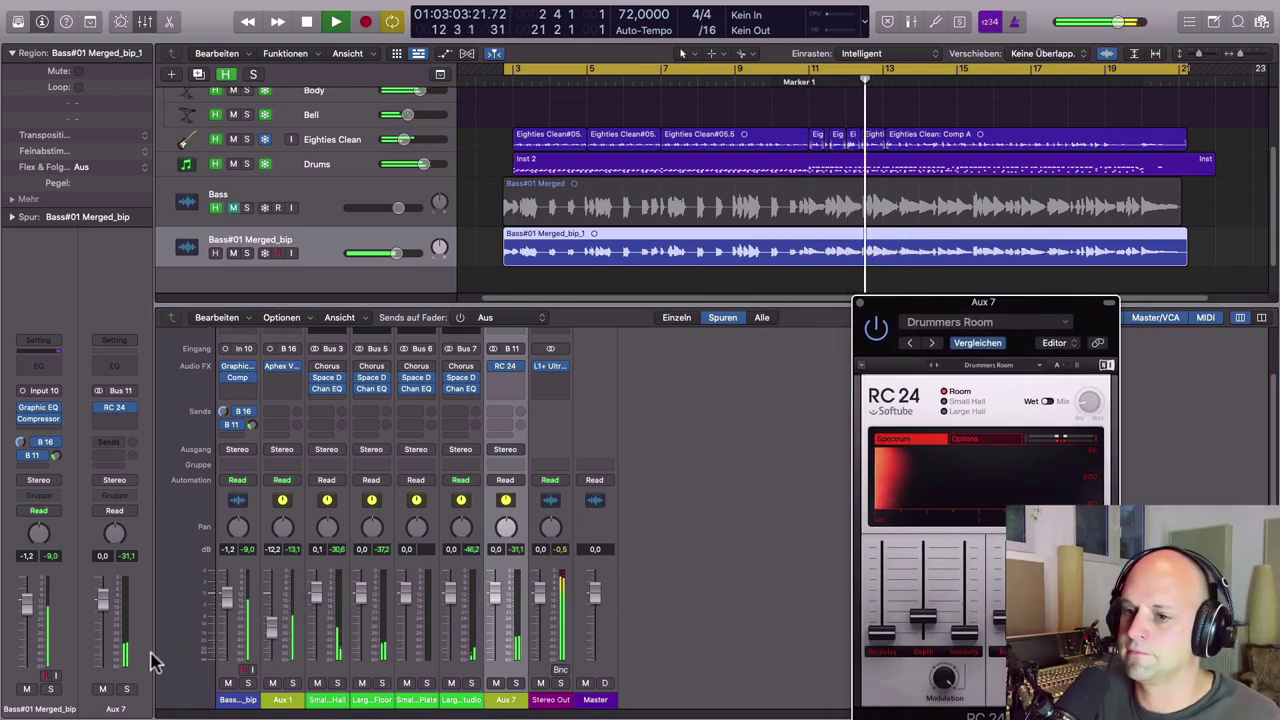
mouse_move(229, 600)
left_mouse_down()
mouse_move(229, 611)
mouse_move(228, 599)
left_mouse_up()
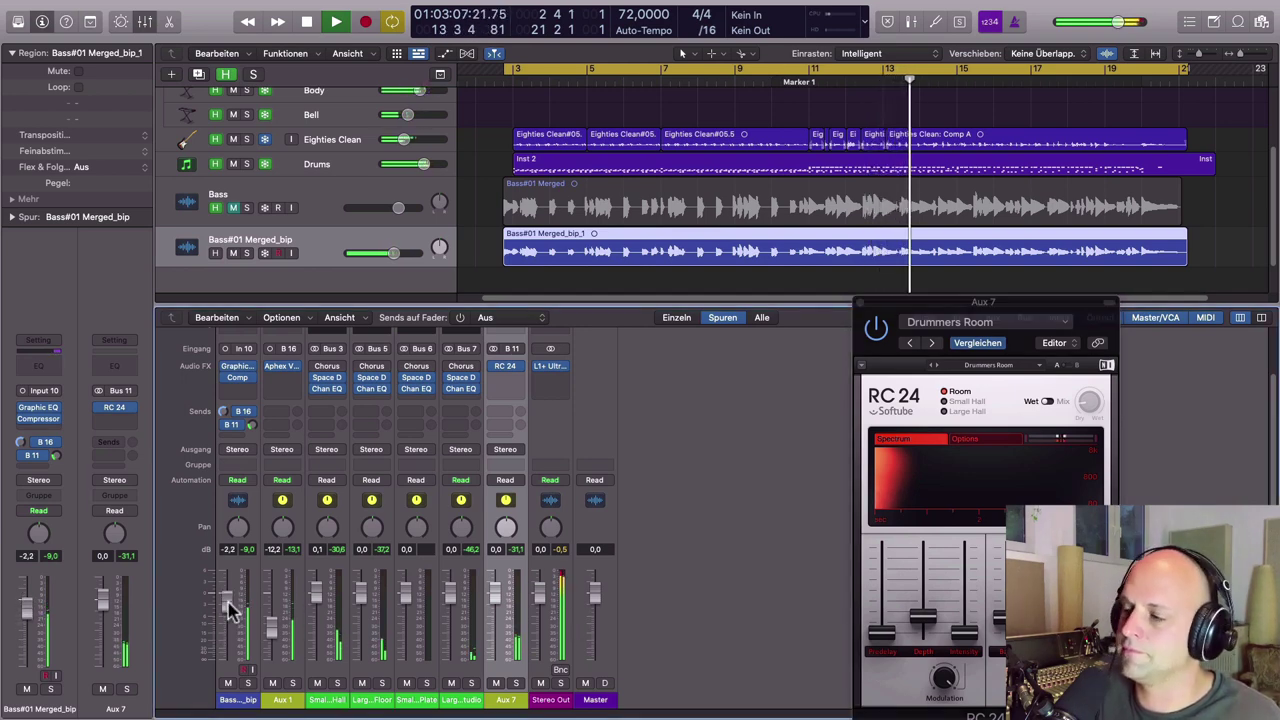
key("space")
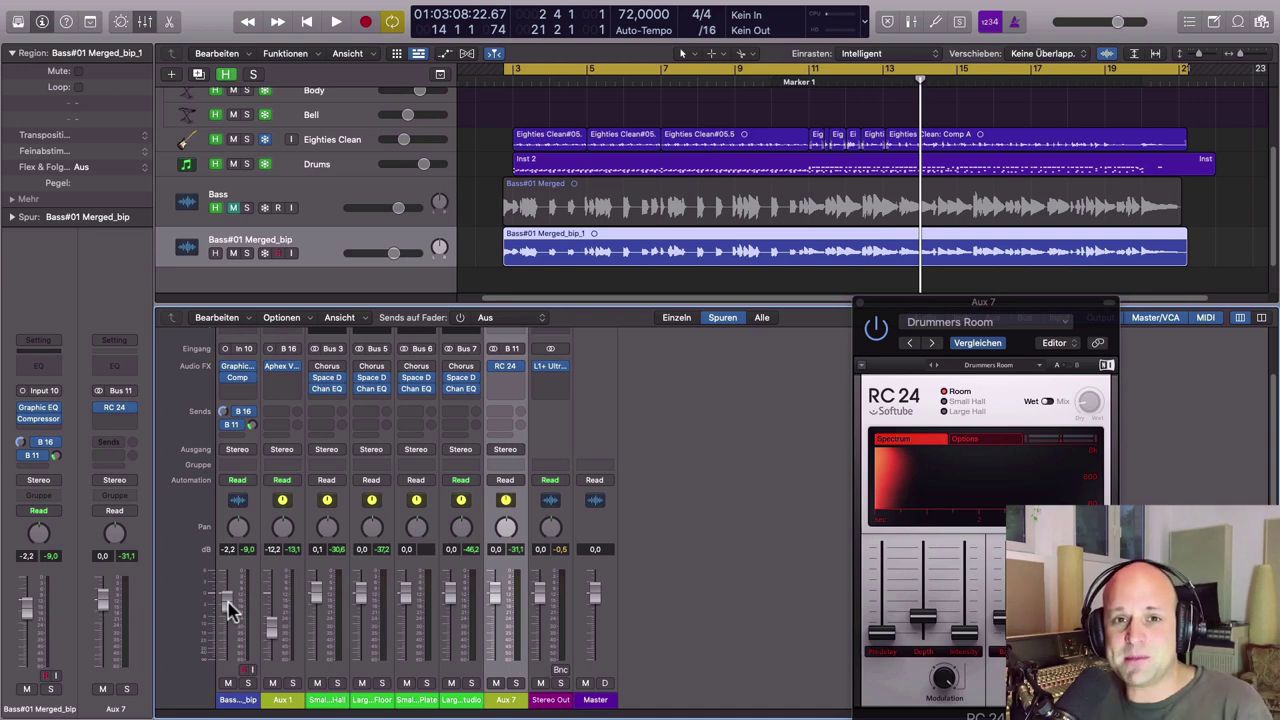